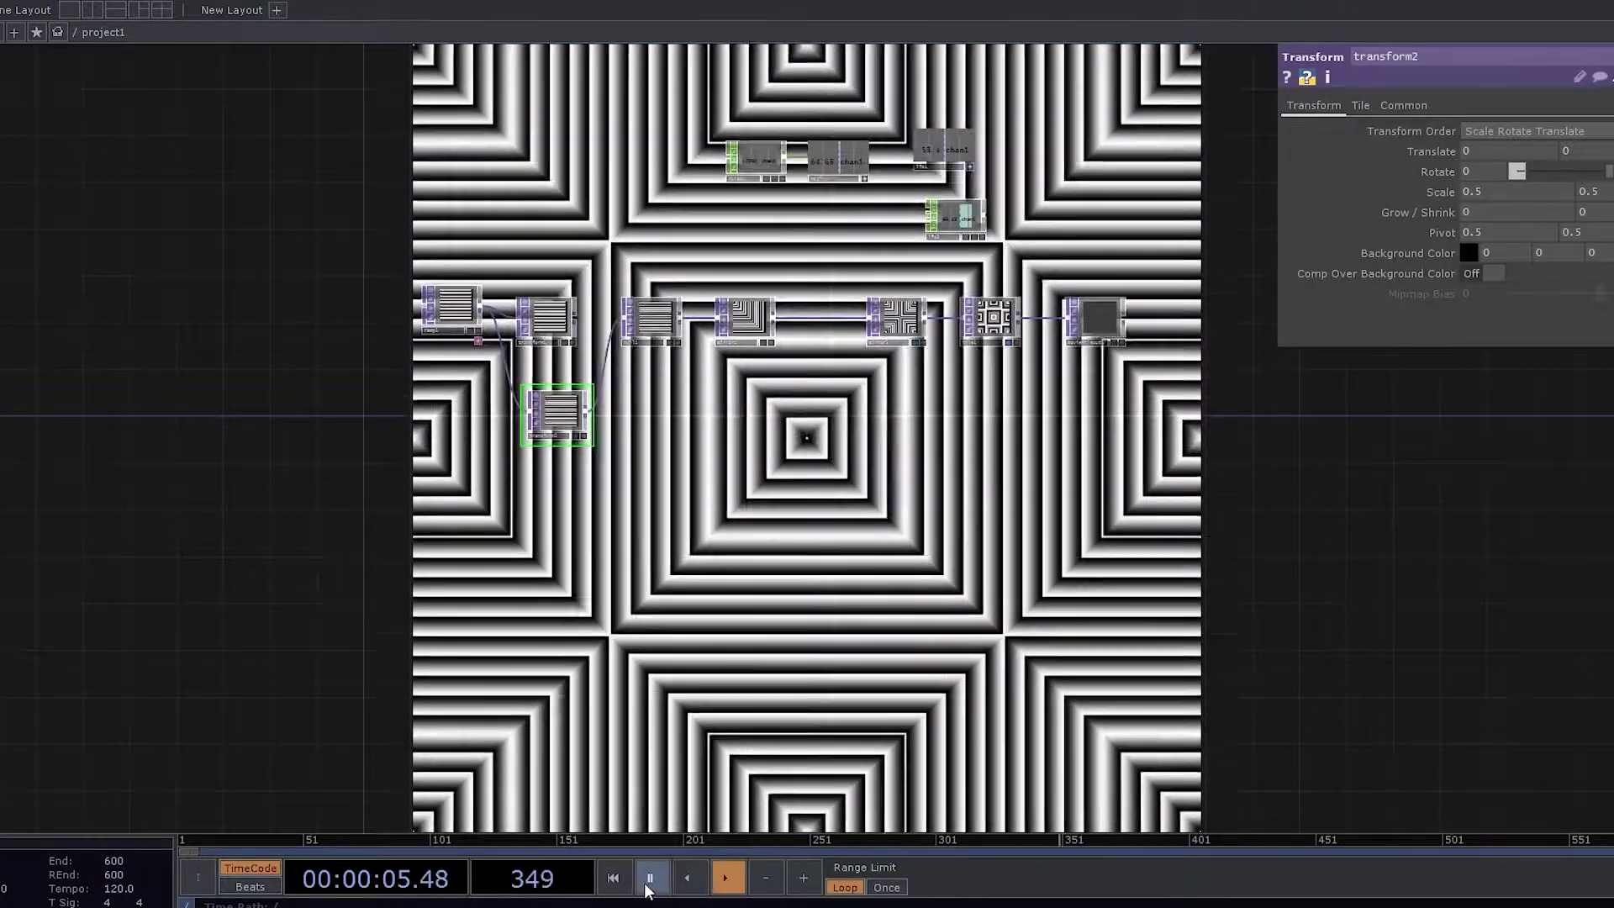
# Pause timeline playback so the concentric-square pattern freezes on one frame
pyautogui.click(648, 881)
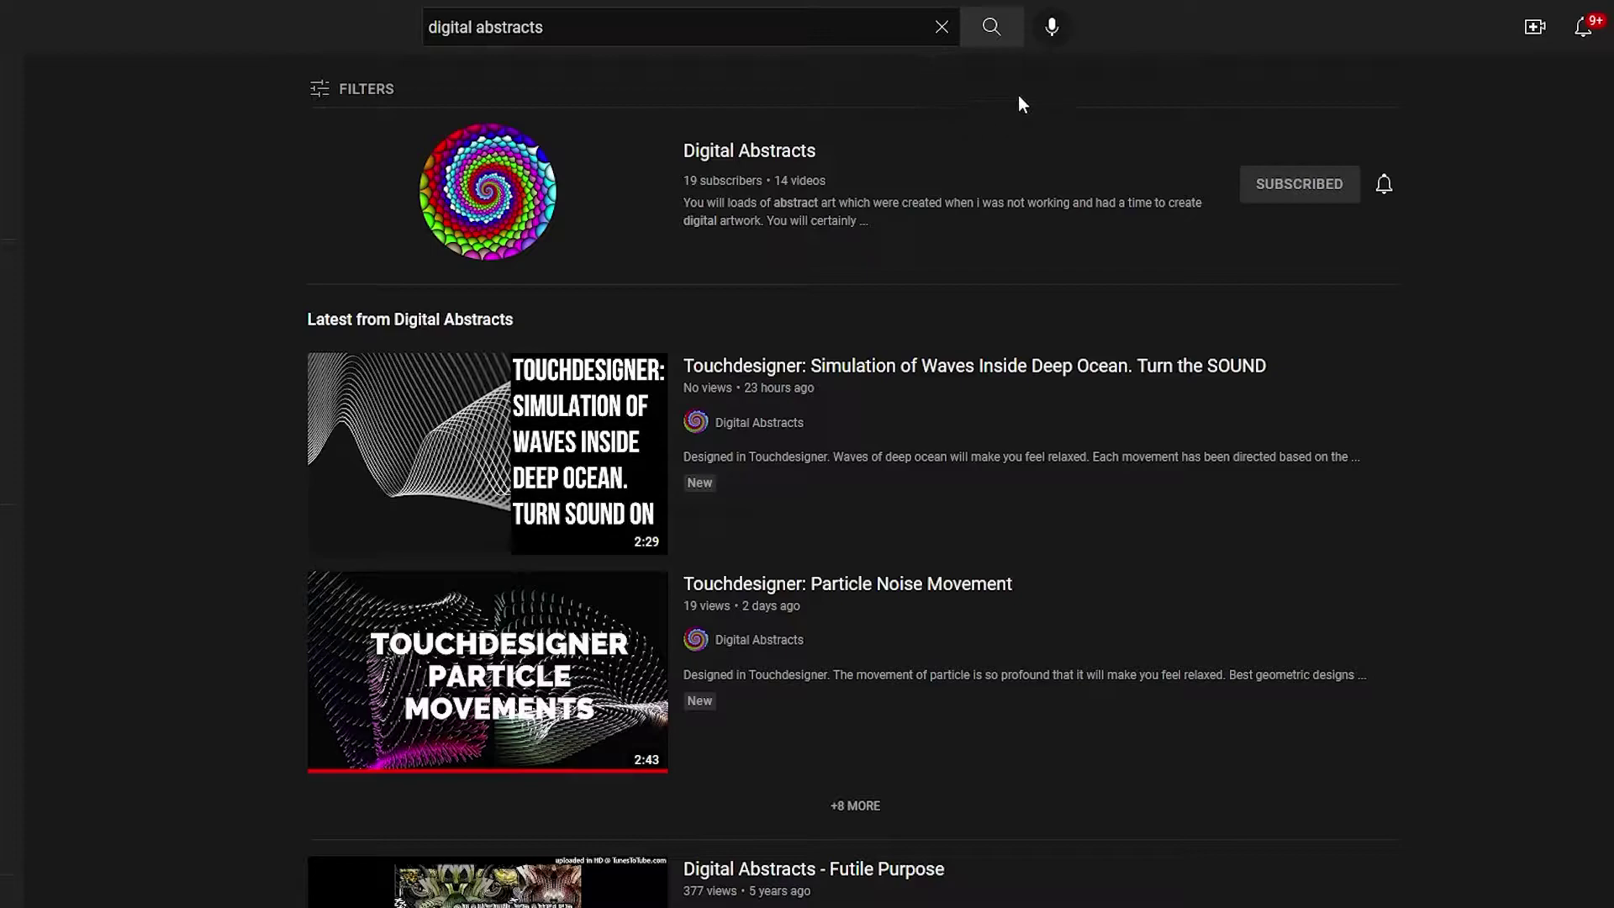
# Go to the Digital Abstracts channel's Videos section and scroll through its uploads
pyautogui.click(791, 157)
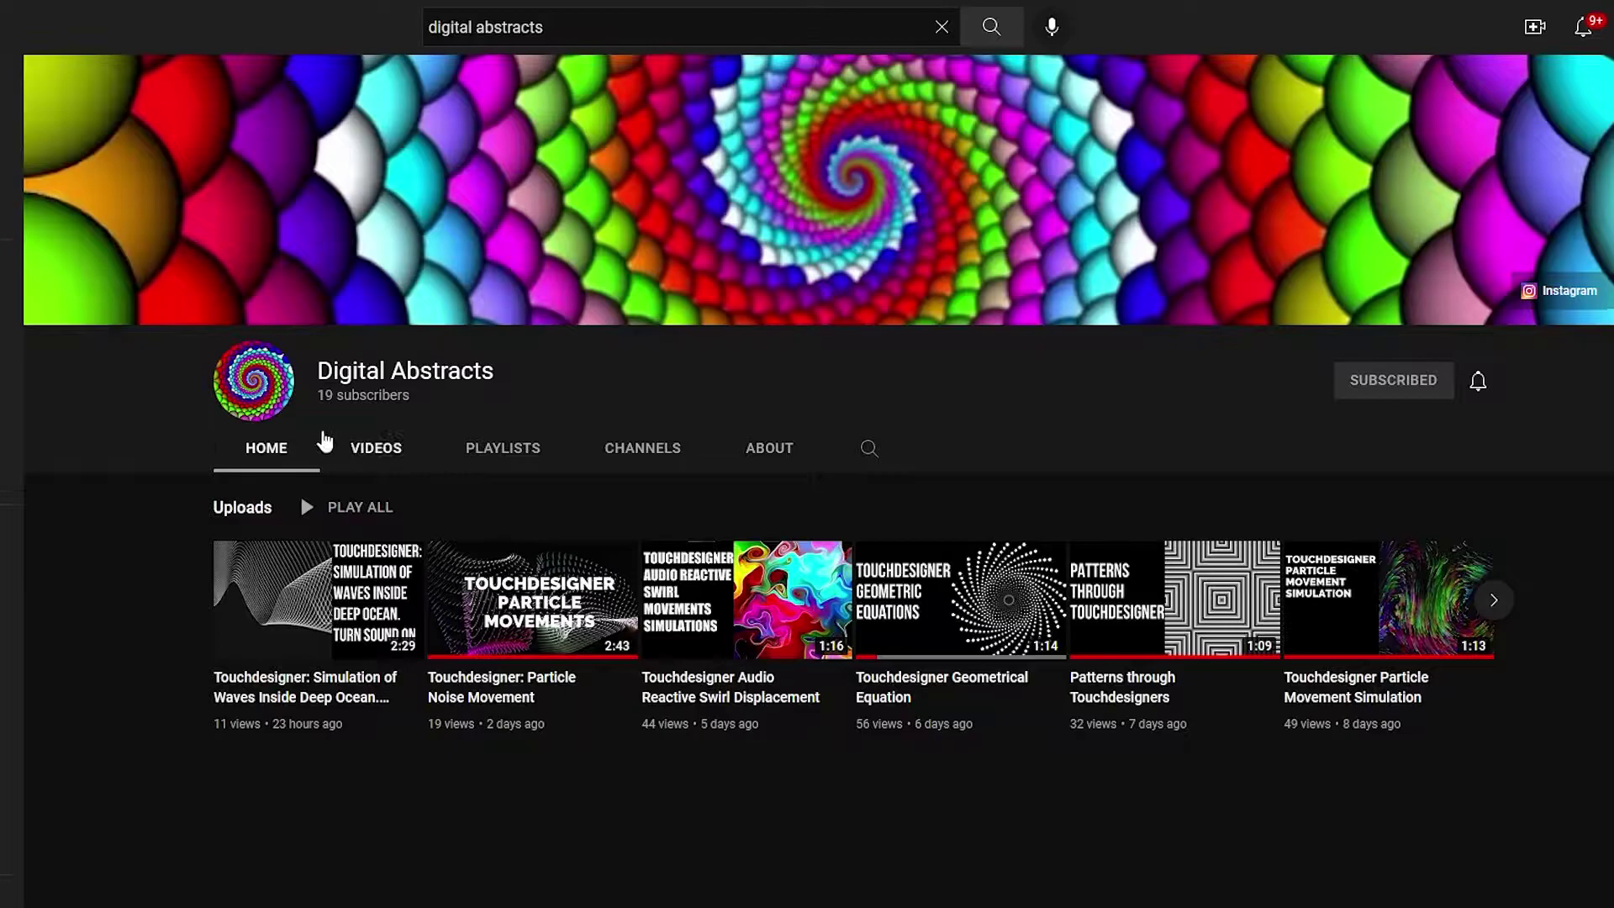
pyautogui.click(390, 451)
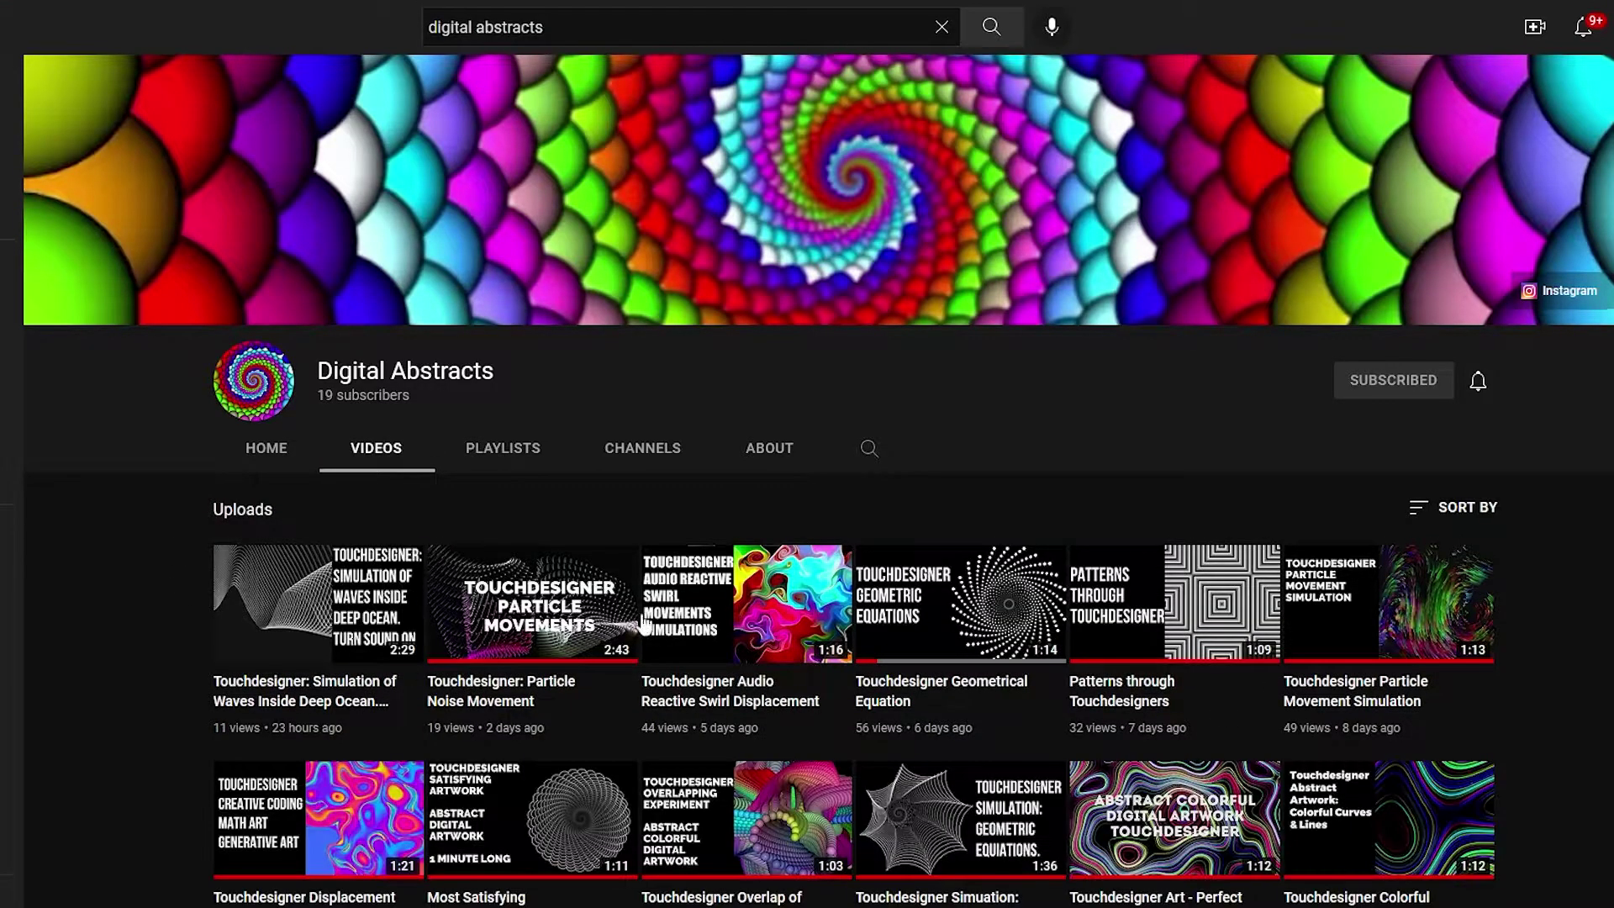
pyautogui.scroll(-3, 730, 644)
pyautogui.scroll(-1, 730, 644)
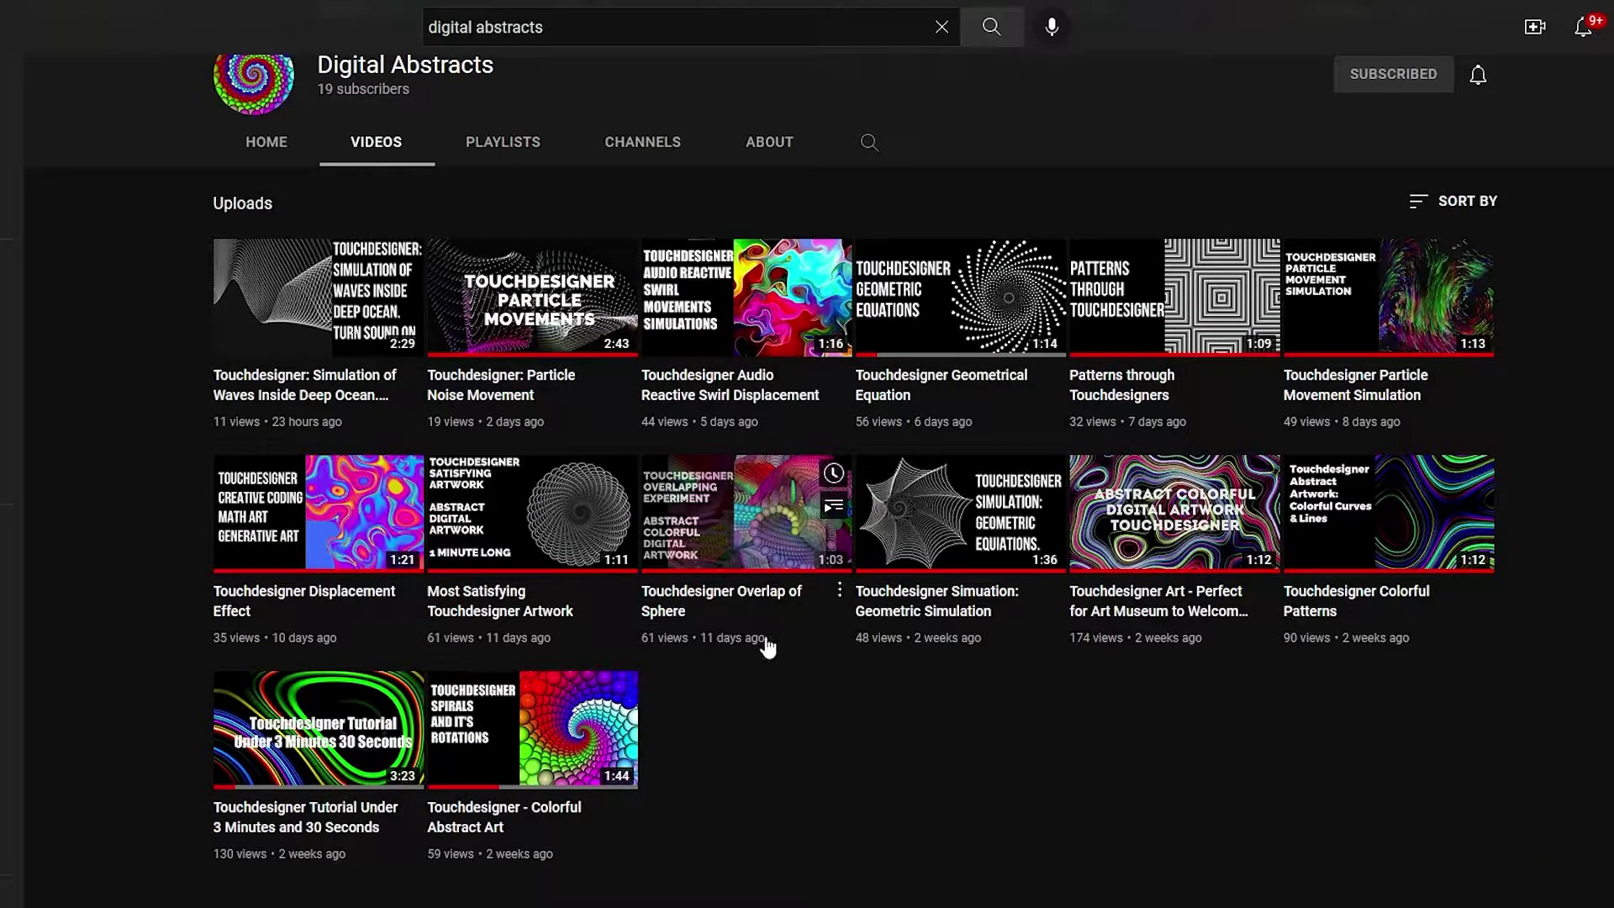
pyautogui.scroll(4, 832, 670)
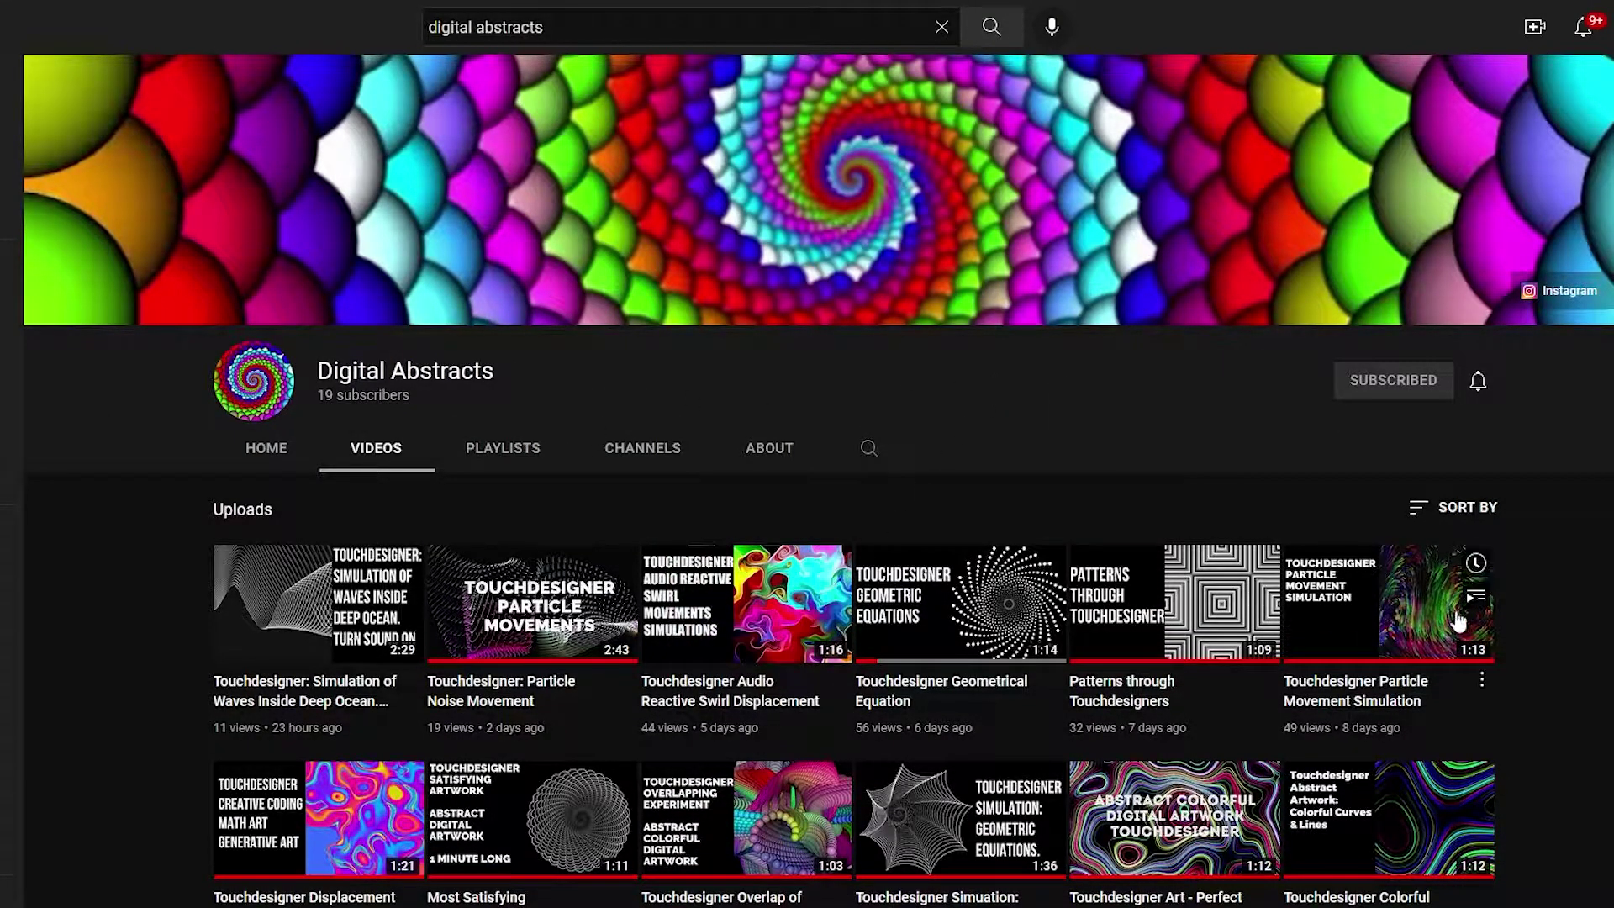
pyautogui.moveTo(1399, 592)
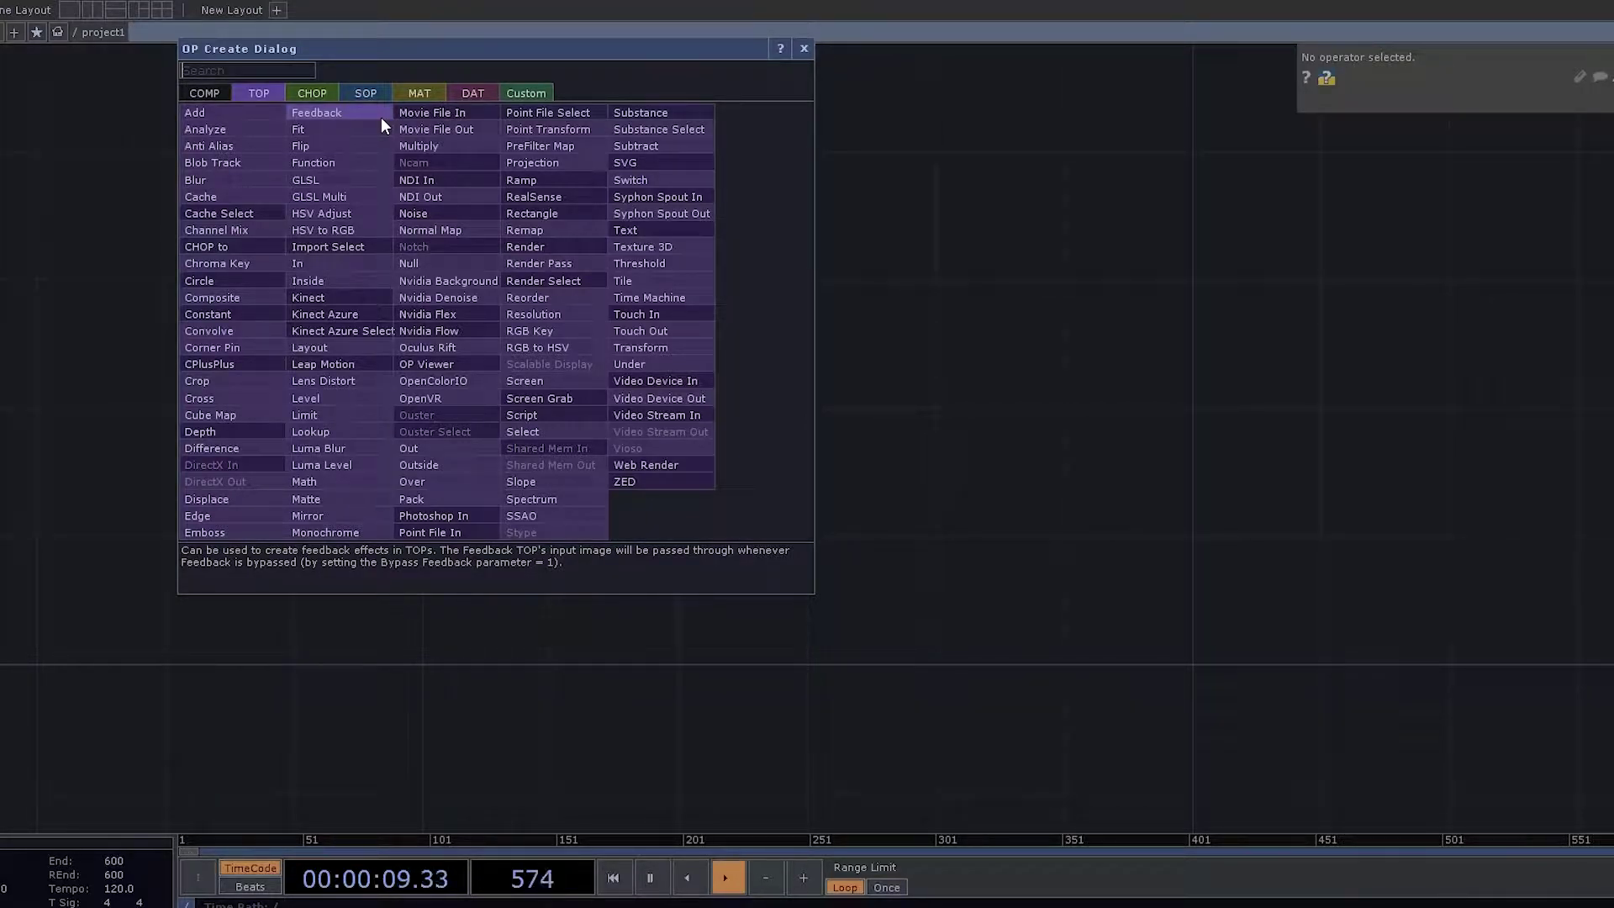
# Add a Ramp TOP, ramp1, to the network
pyautogui.write('ramp')
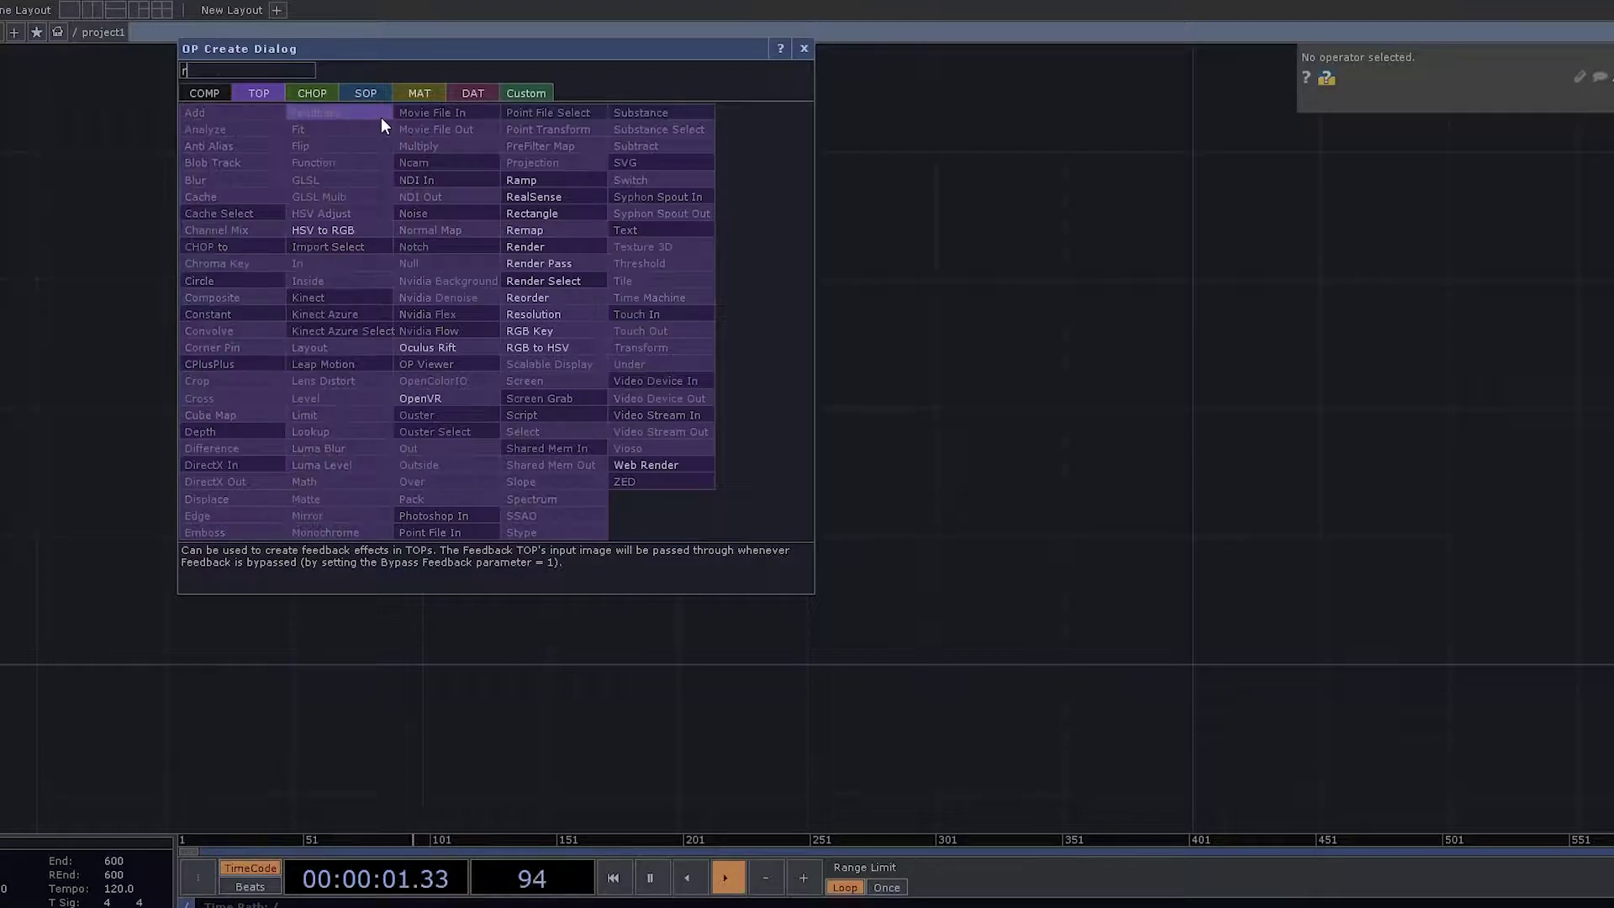
pyautogui.click(517, 179)
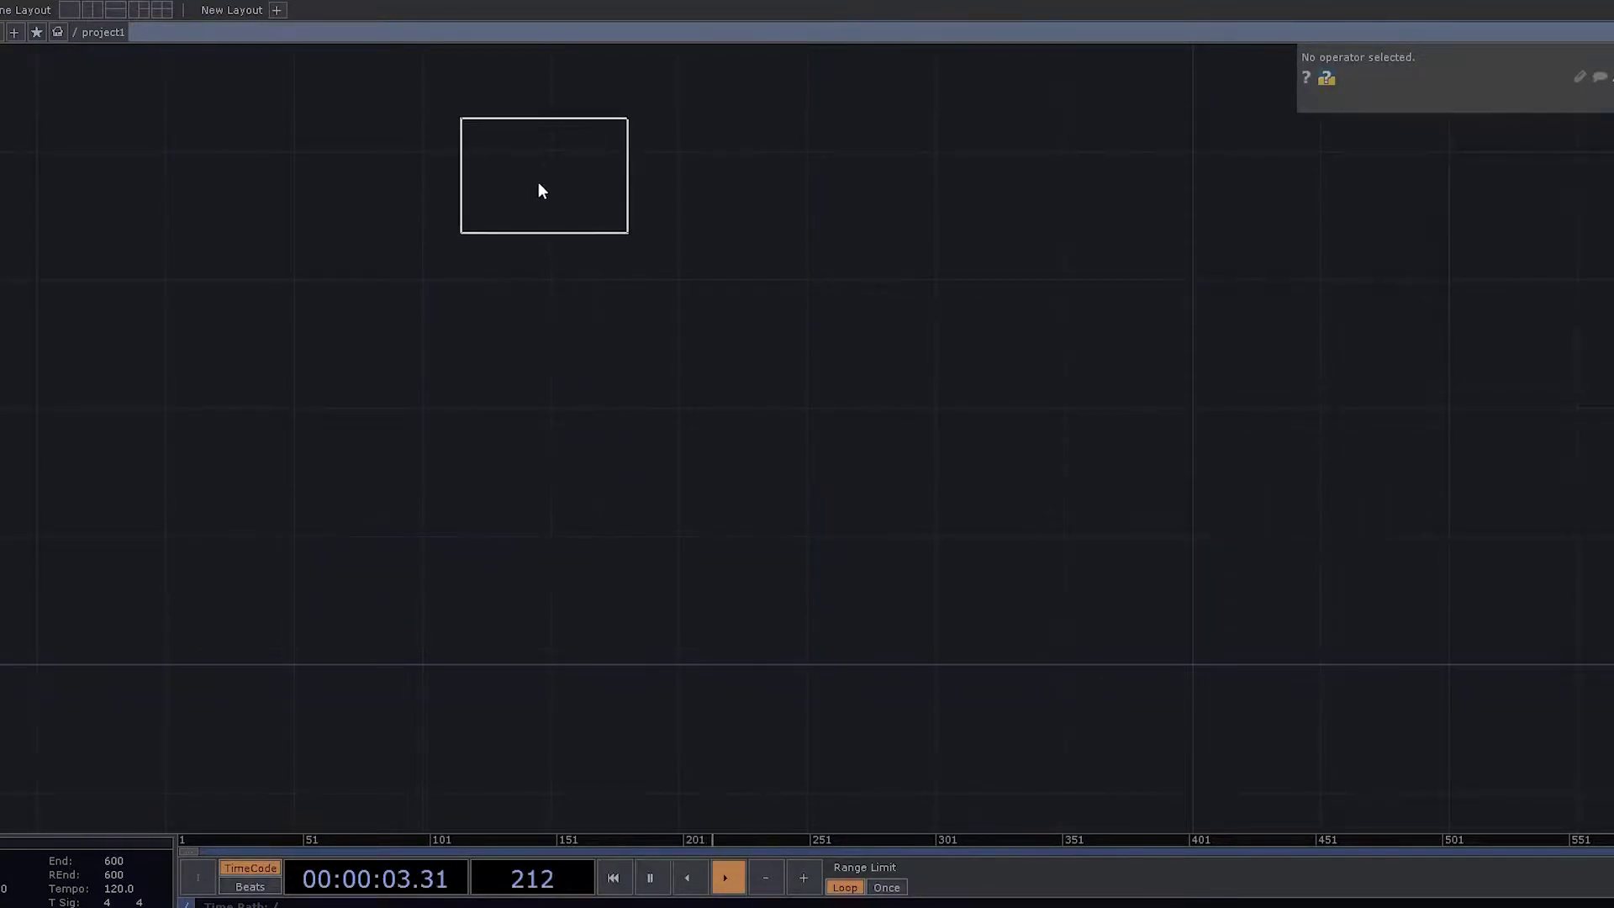
pyautogui.click(622, 385)
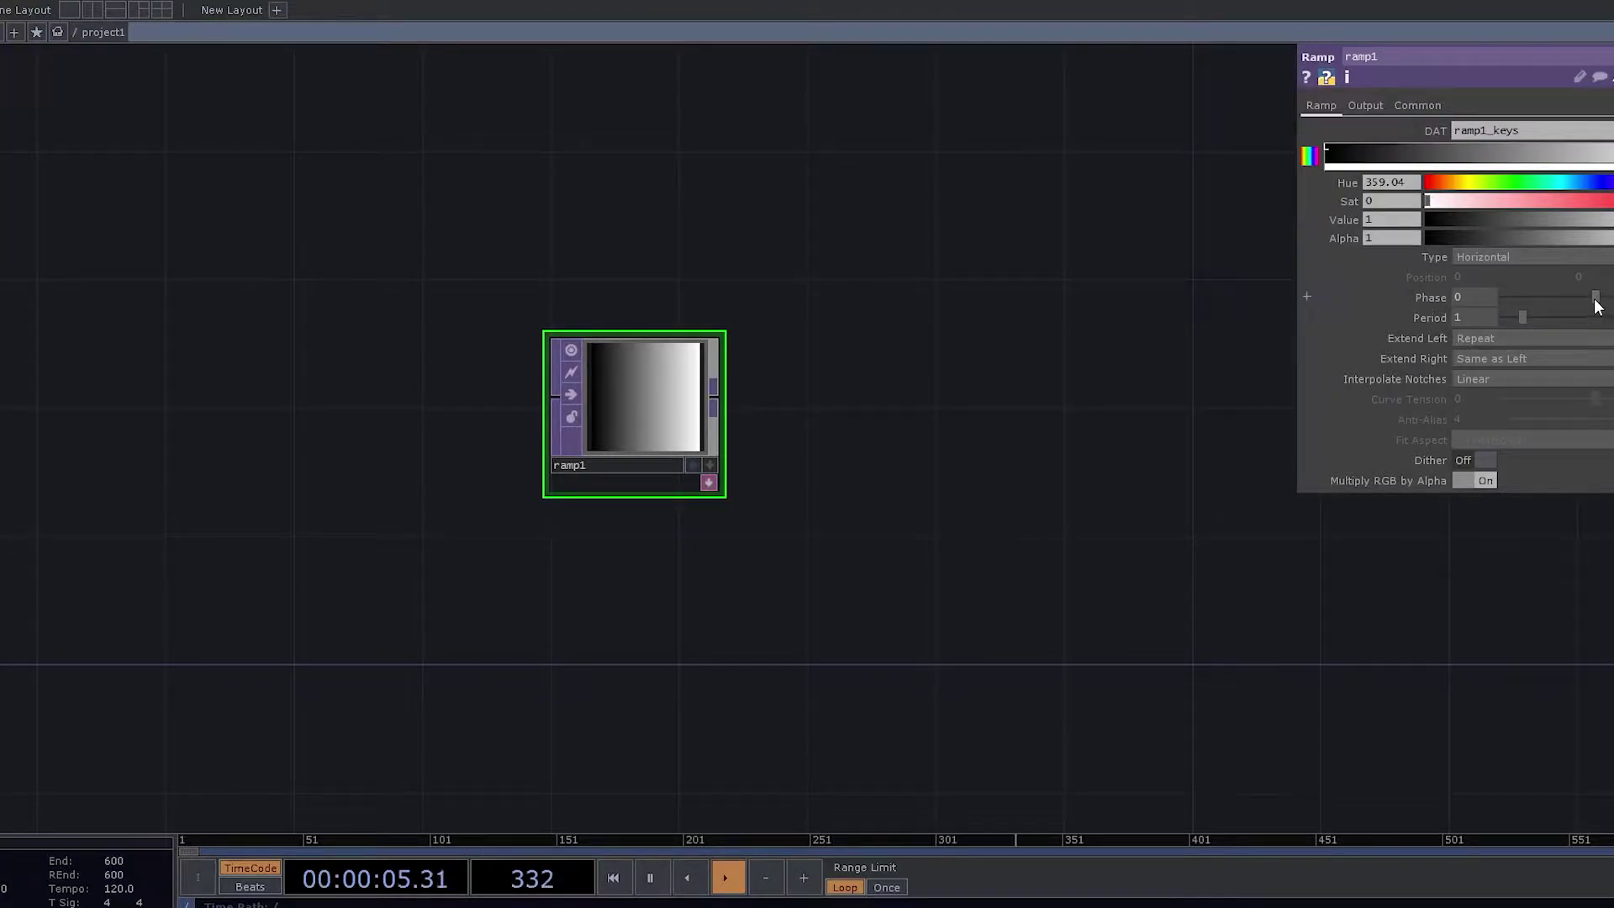
# Set ramp1's Period to .1 so the gradient repeats as narrow black-to-white stripes
pyautogui.moveTo(1595, 297); pyautogui.dragTo(1525, 308)
pyautogui.hotkey('ctrl', 'z')
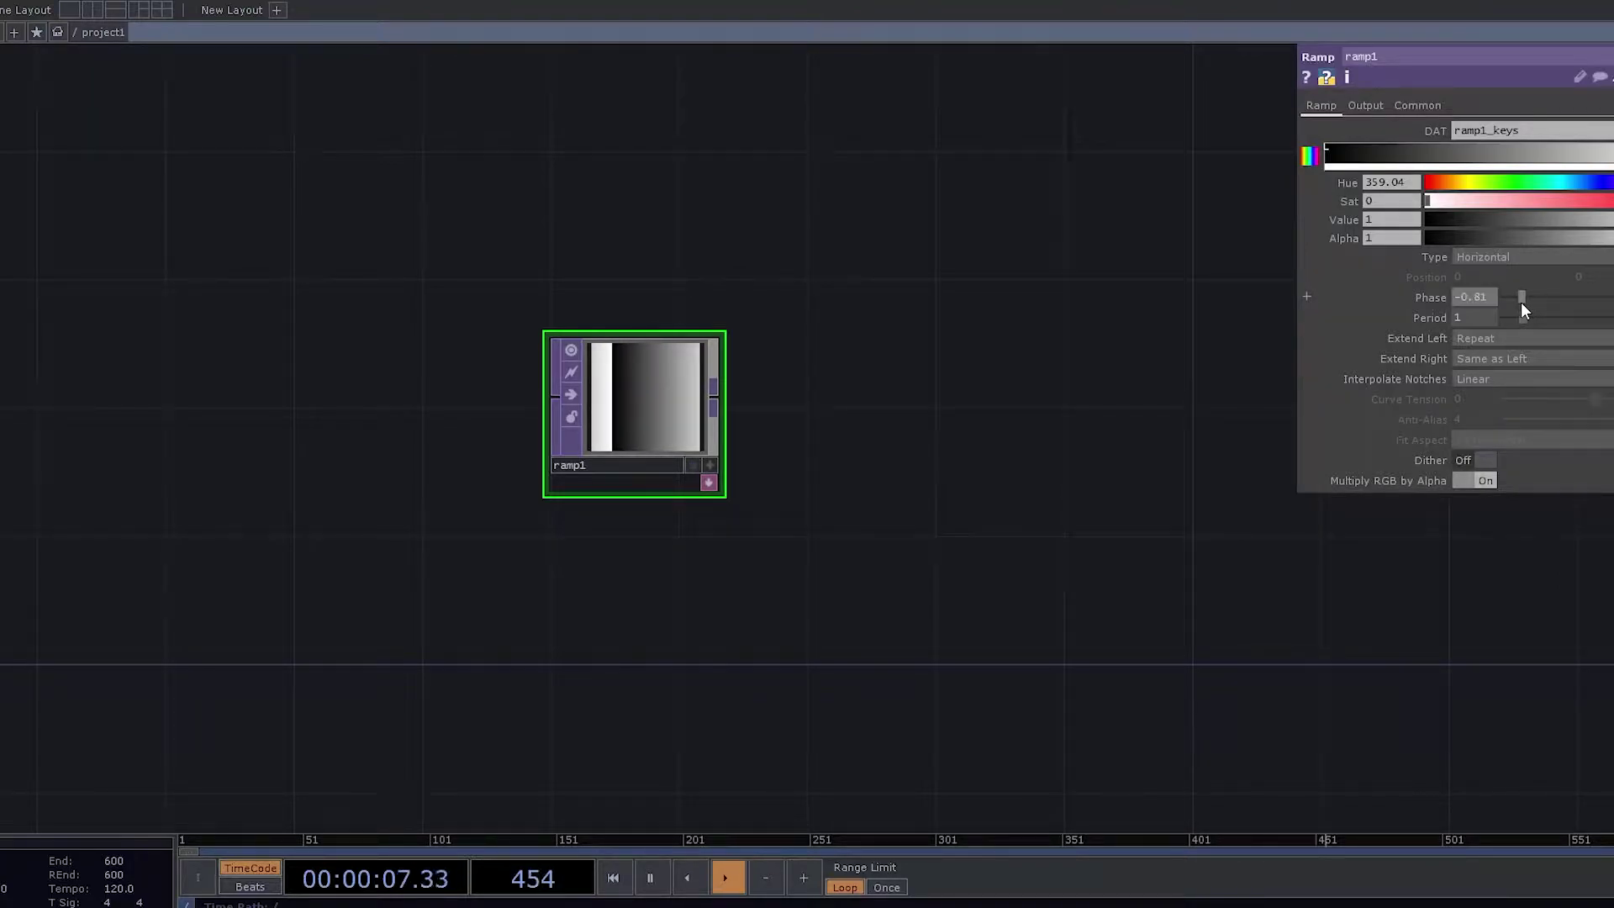
pyautogui.moveTo(1522, 316); pyautogui.dragTo(1510, 316)
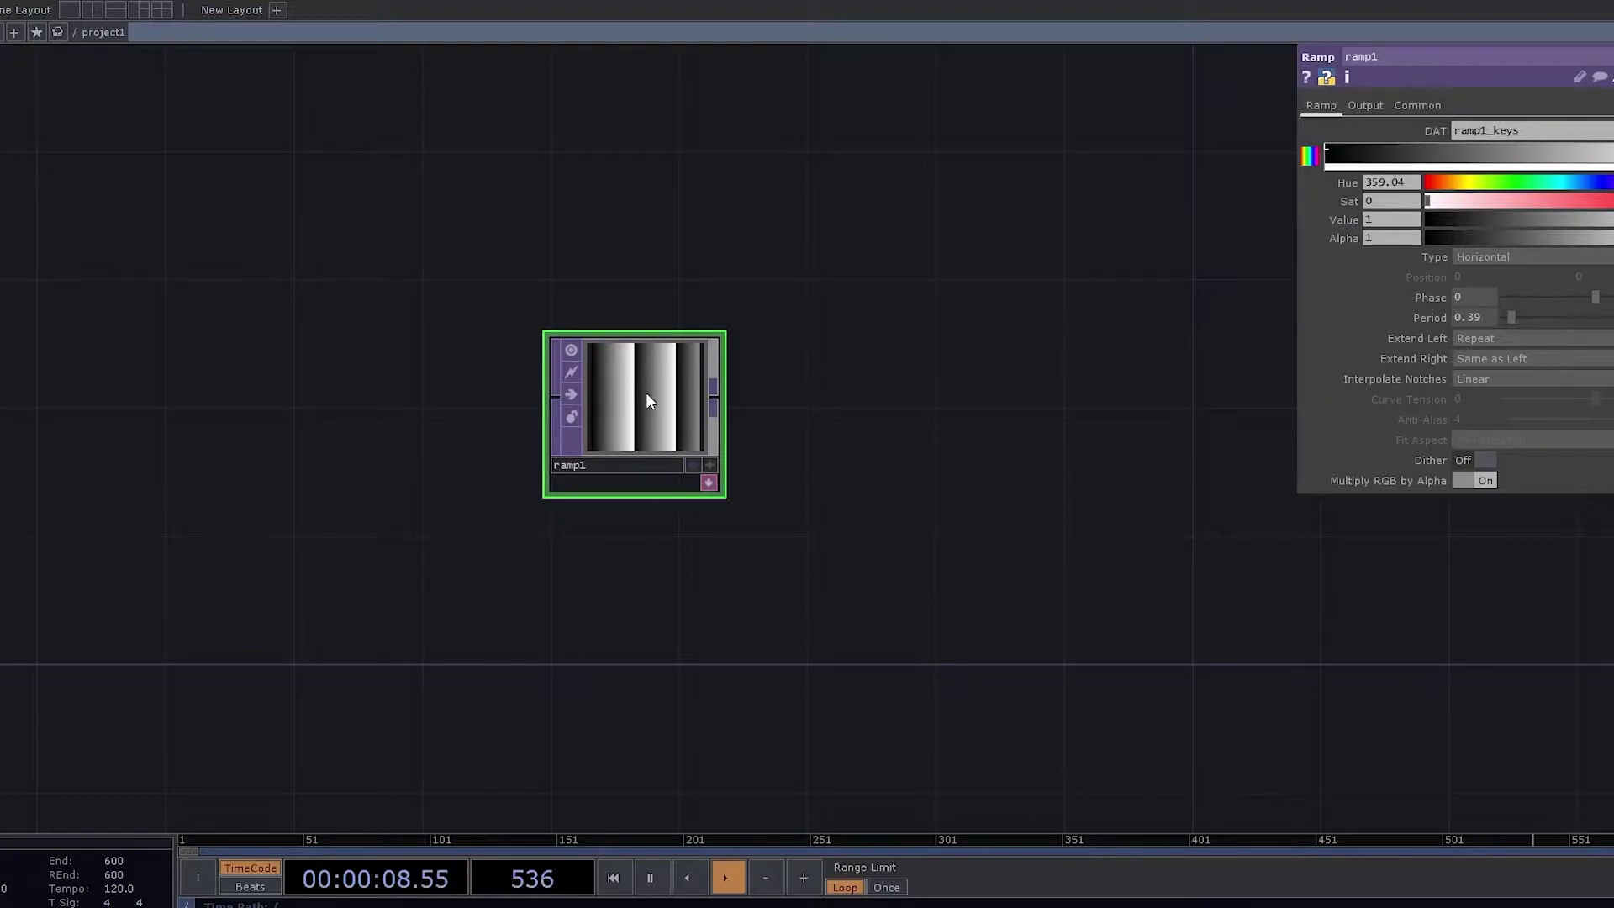
pyautogui.click(1471, 317)
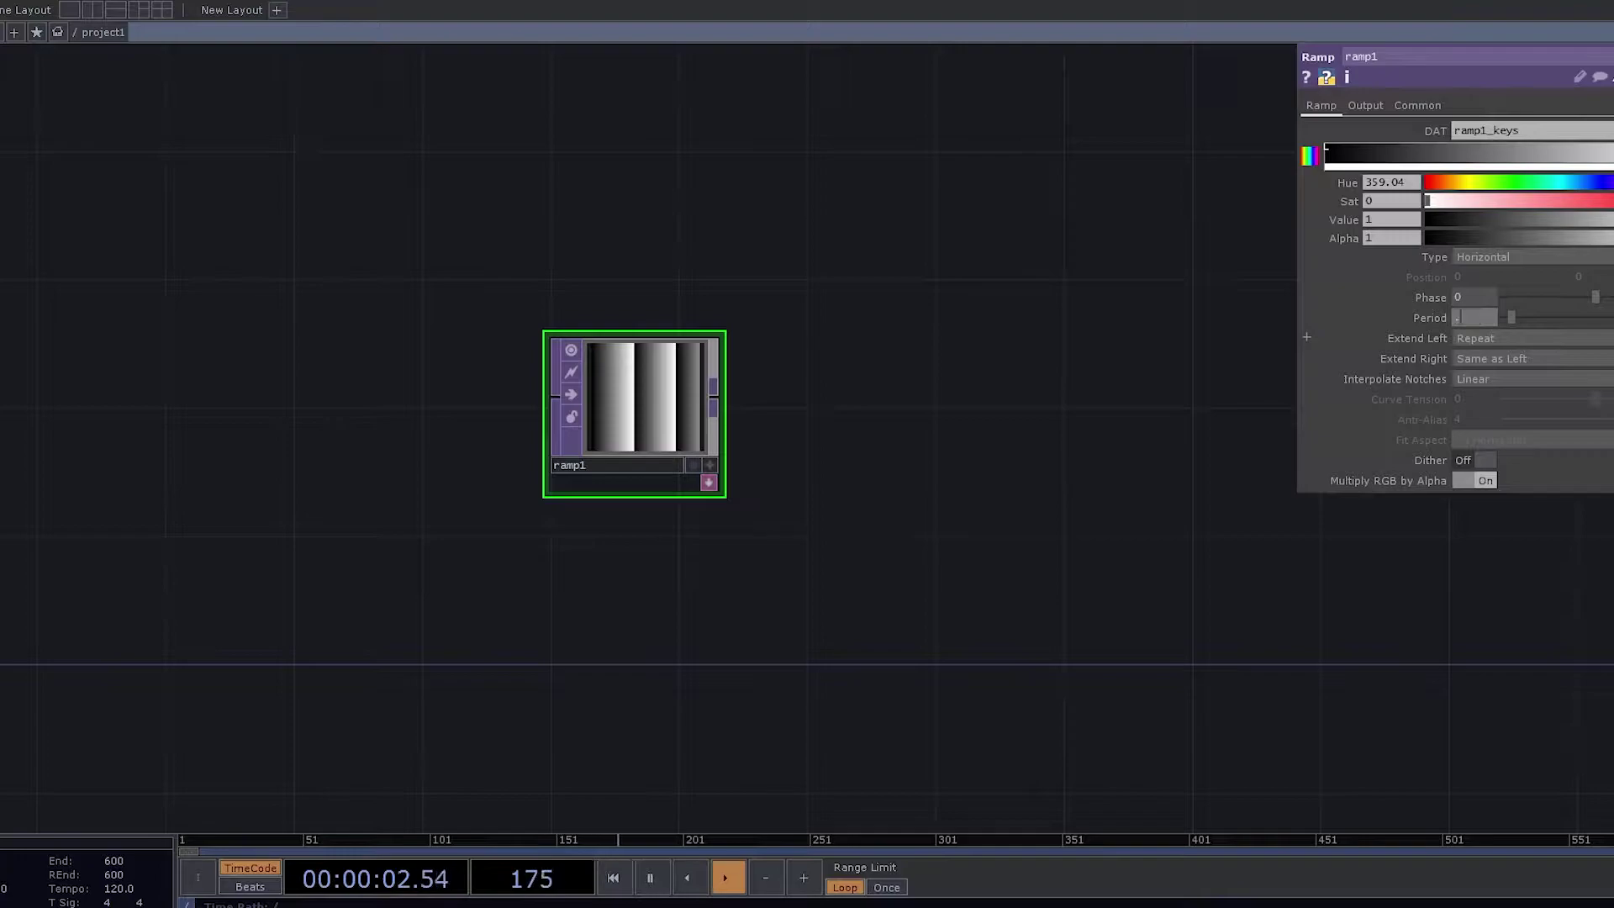
pyautogui.write('.1')
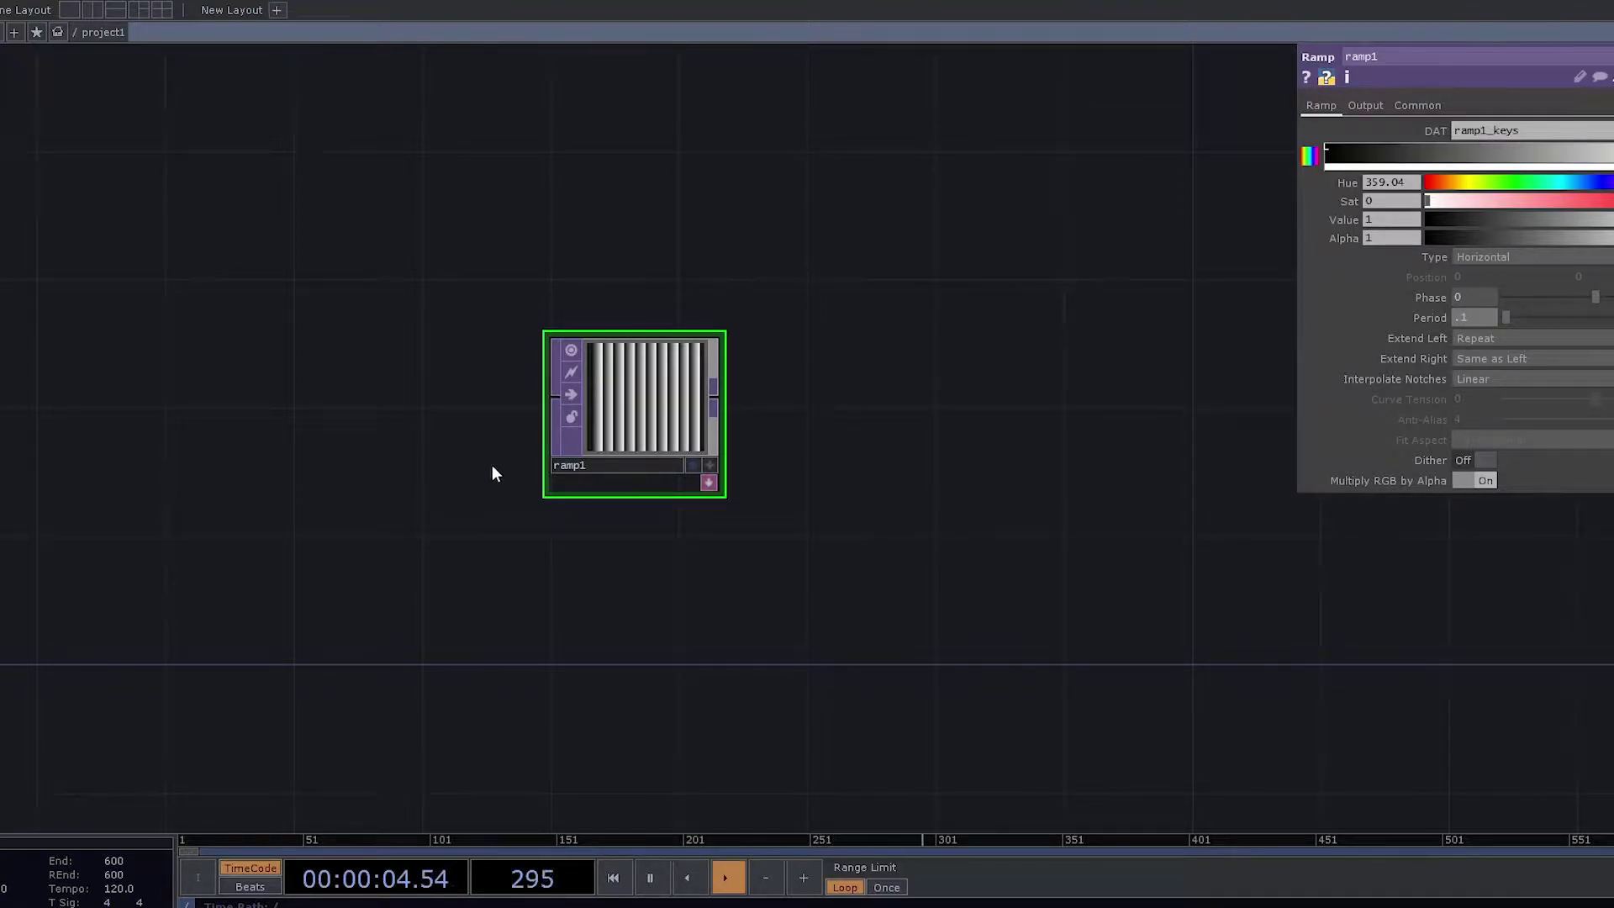
pyautogui.scroll(5, 566, 428)
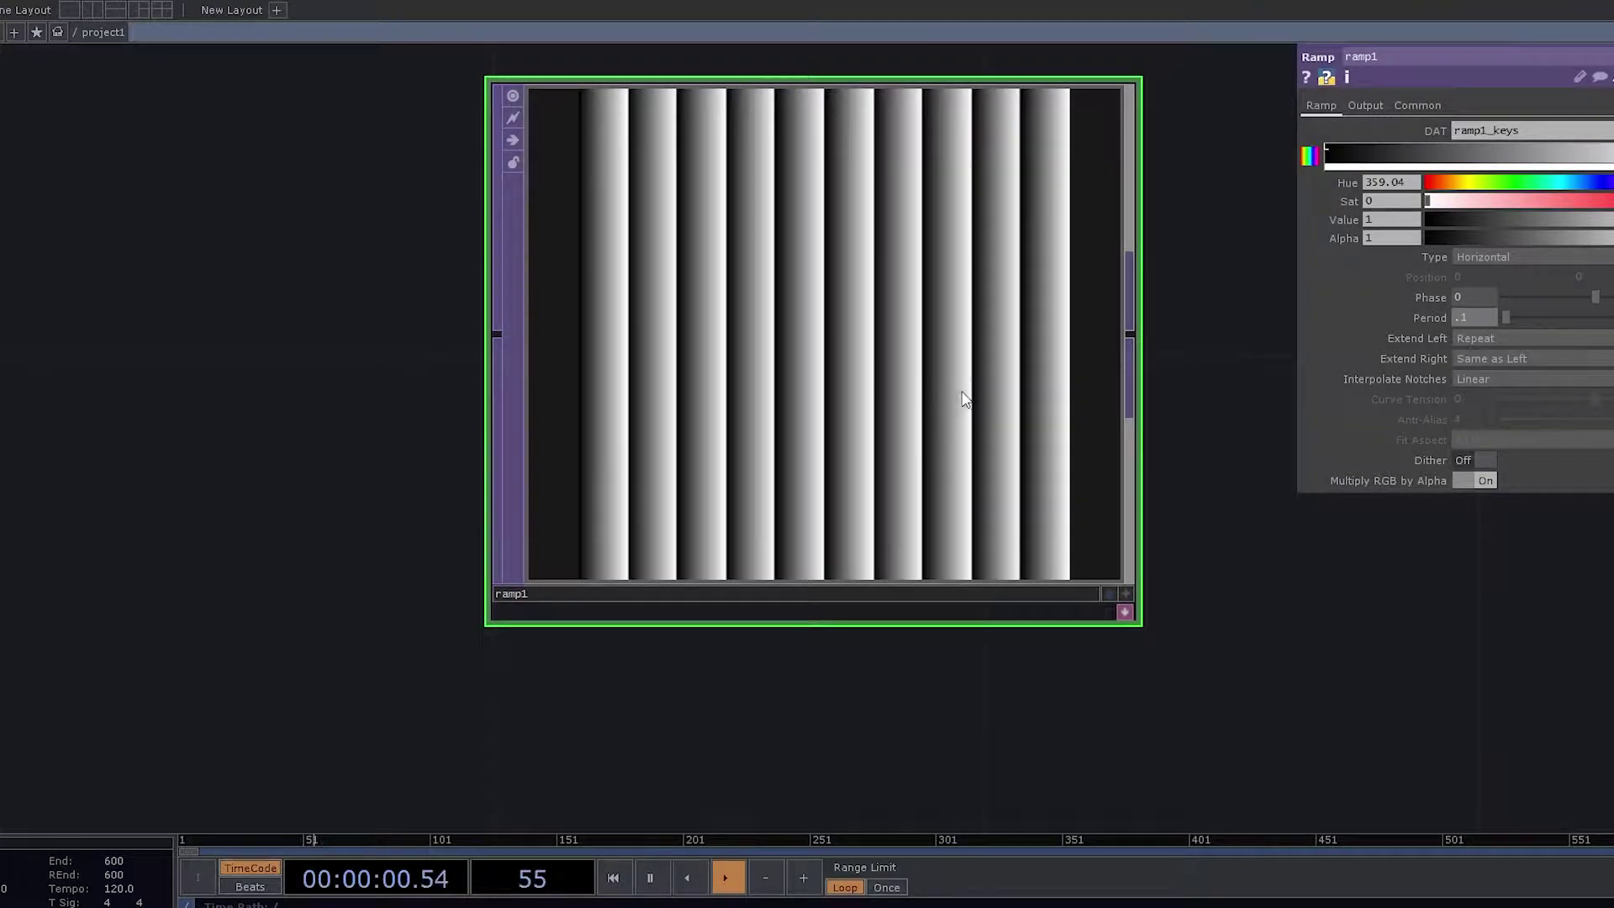
pyautogui.moveTo(1302, 595); pyautogui.dragTo(599, 565)
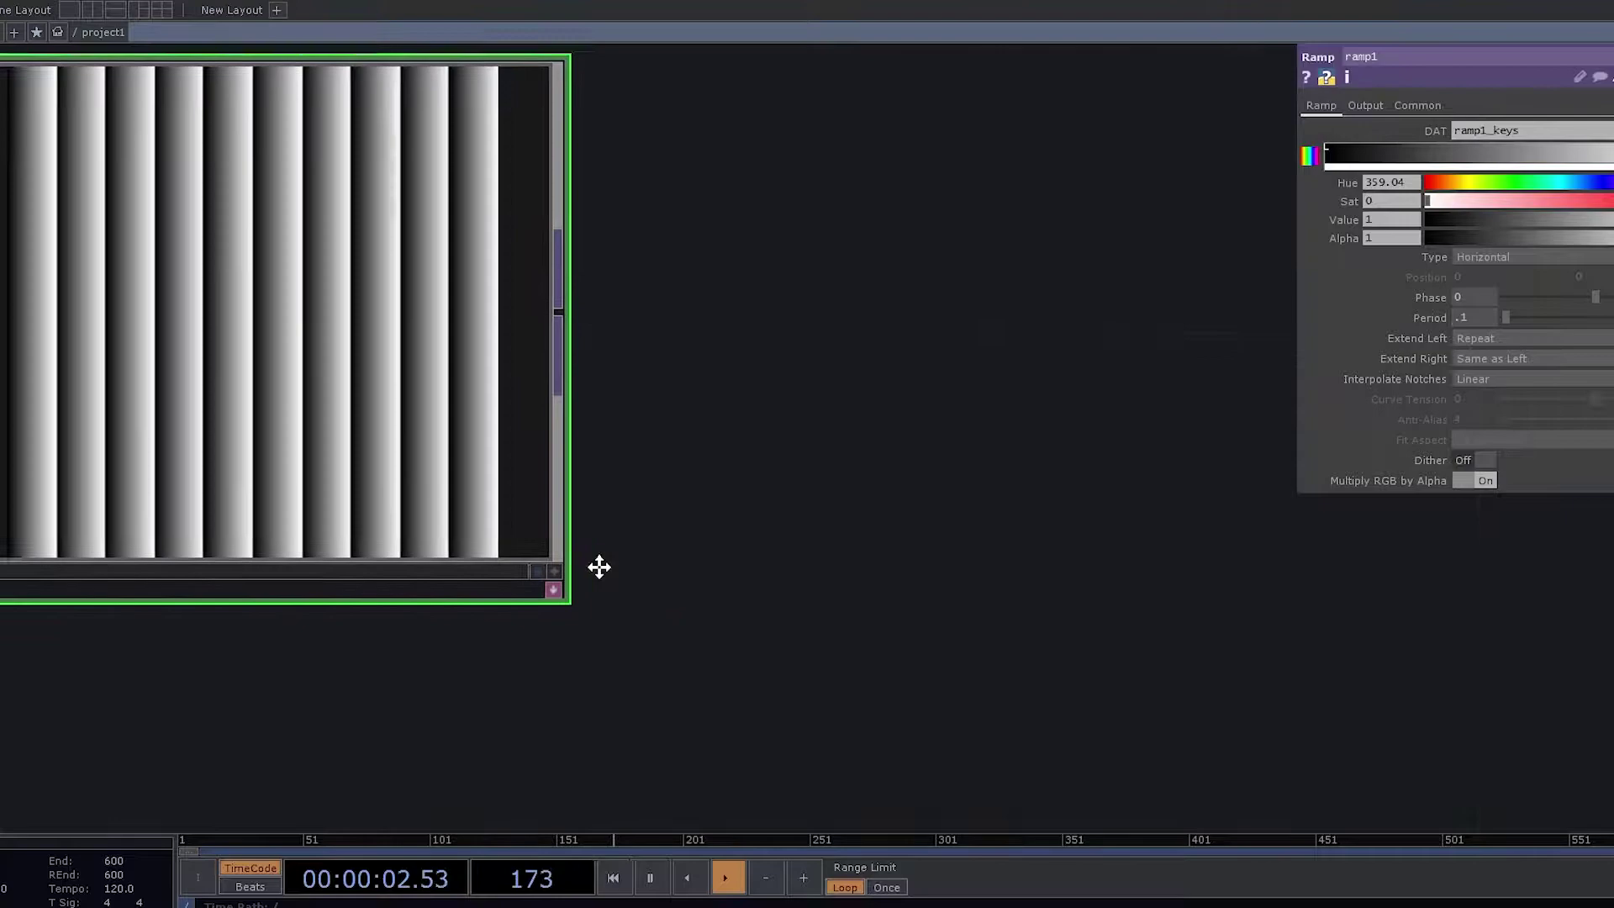
# Add a Mirror TOP, mirror1, wired after null1
pyautogui.scroll(-3, 680, 449)
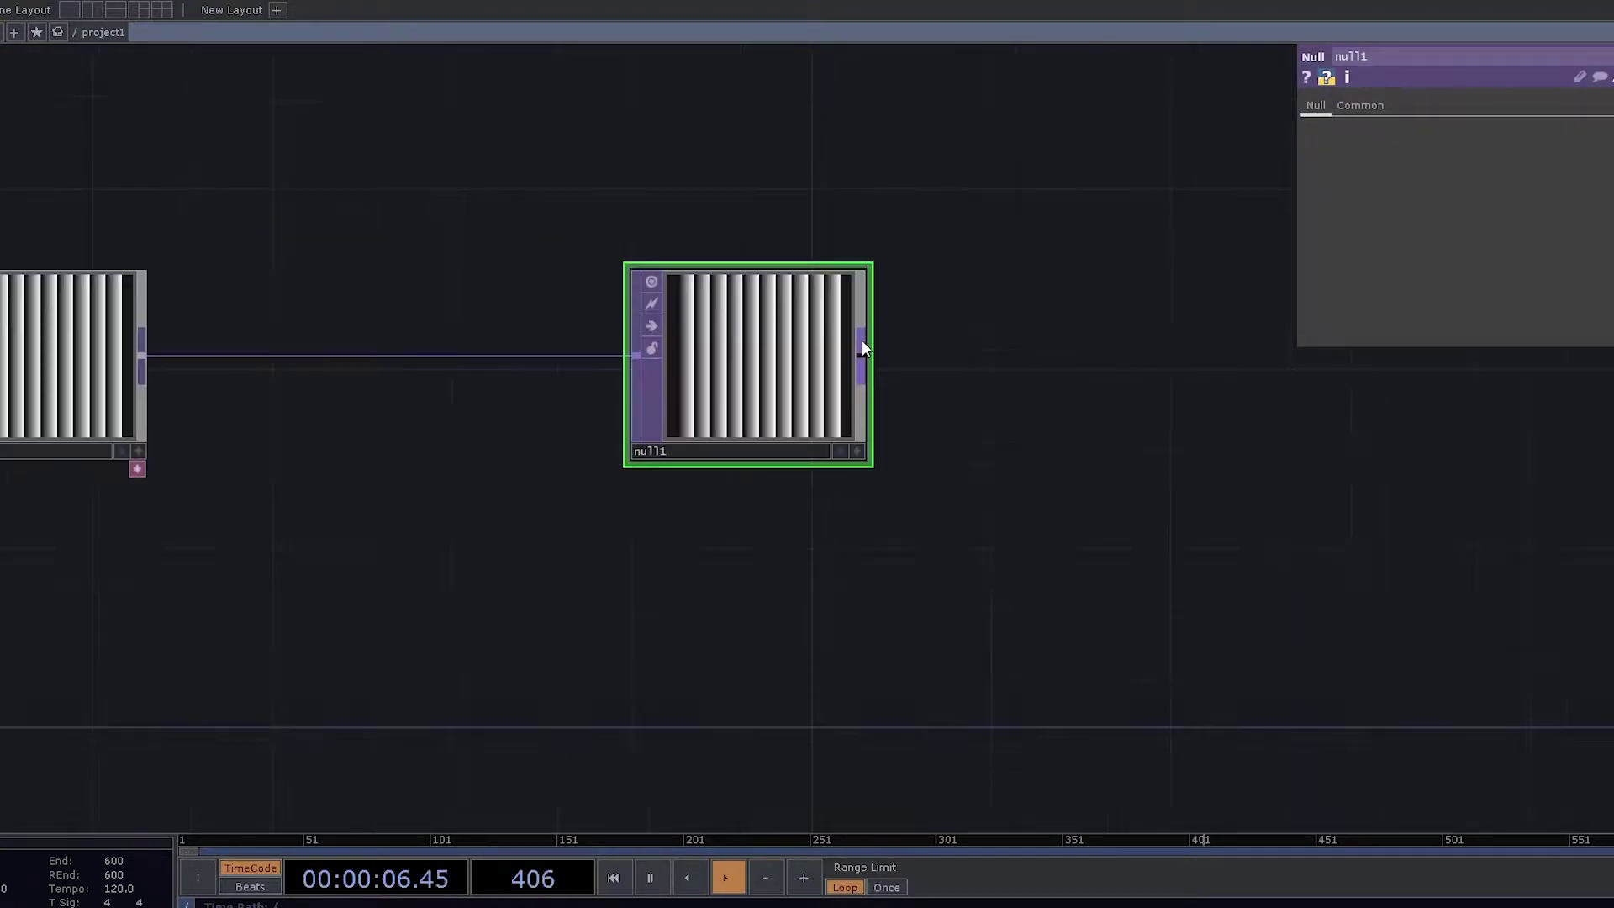
pyautogui.rightClick(861, 339)
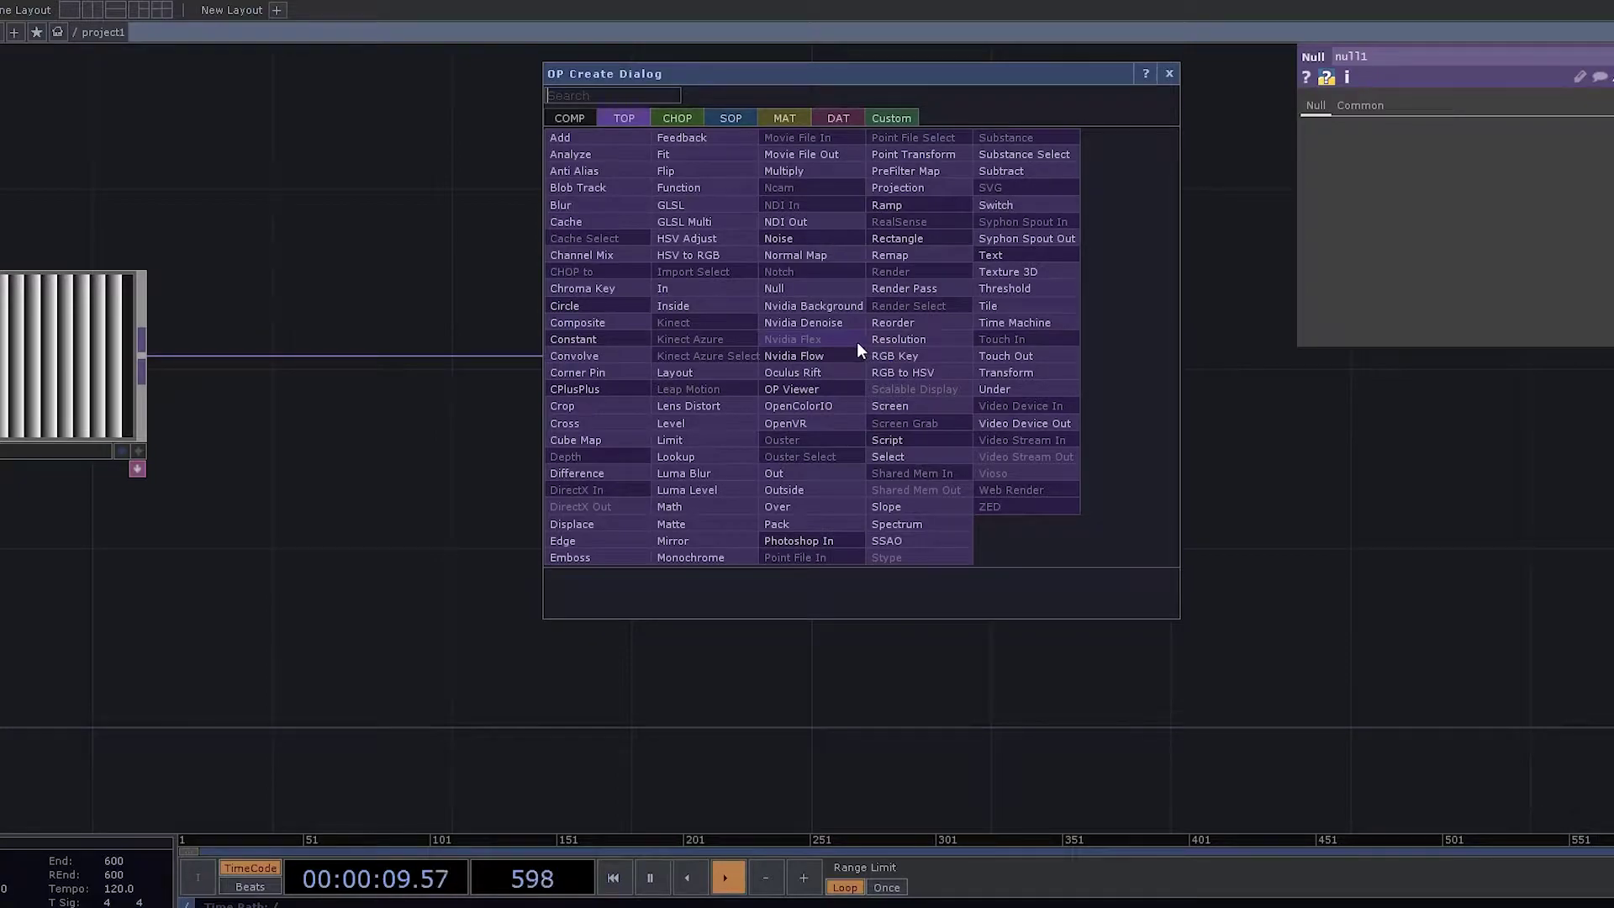
pyautogui.write('mir')
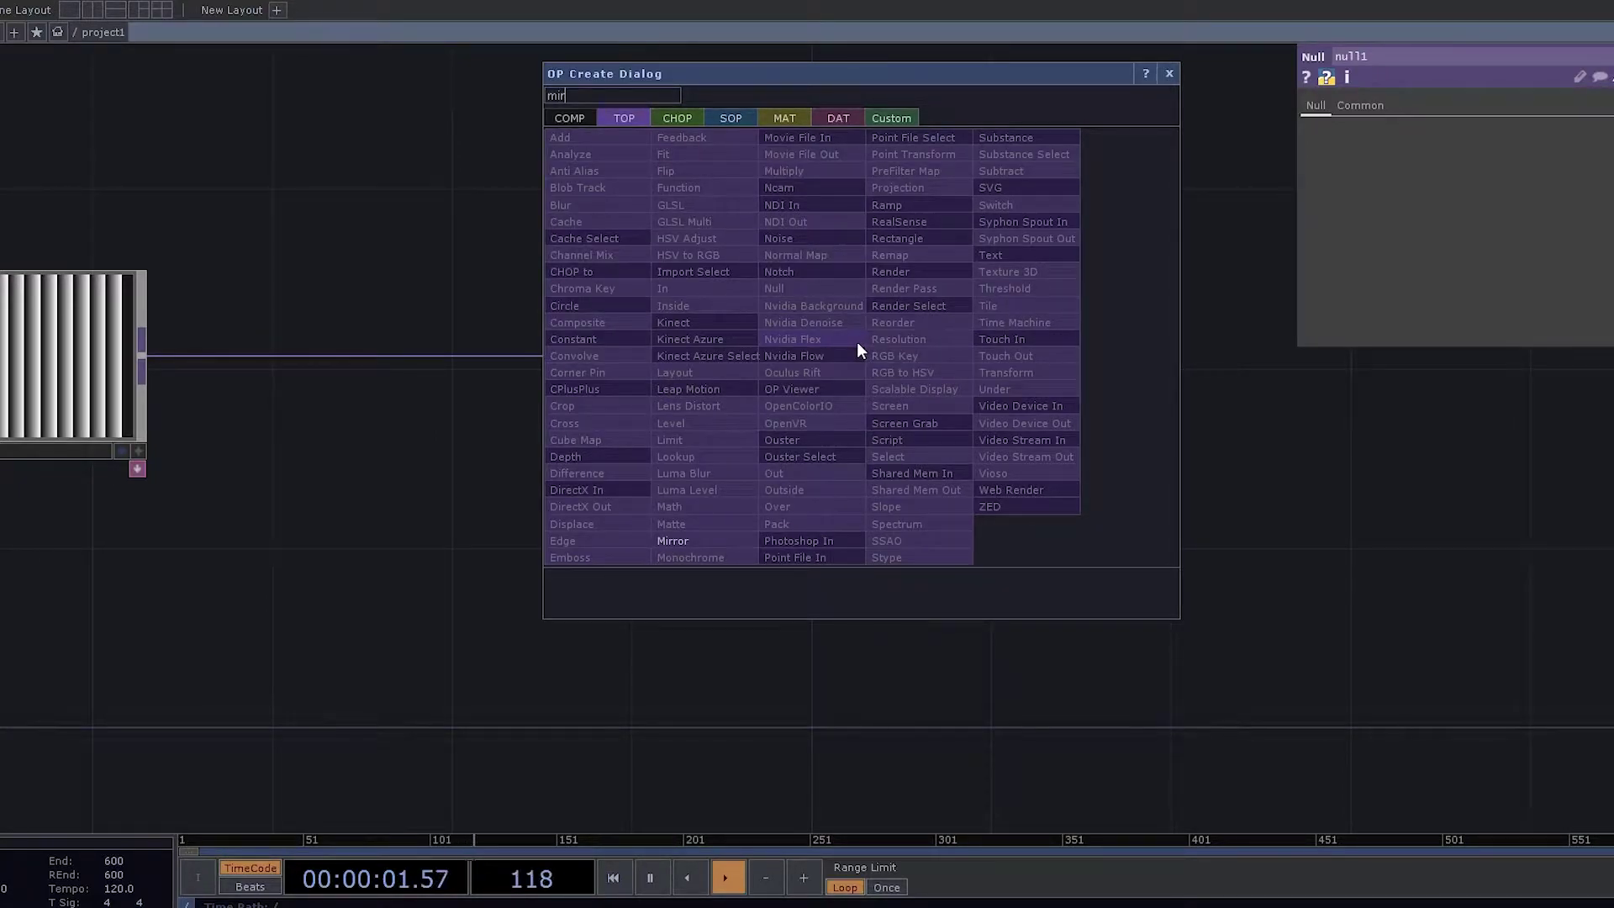
pyautogui.click(685, 541)
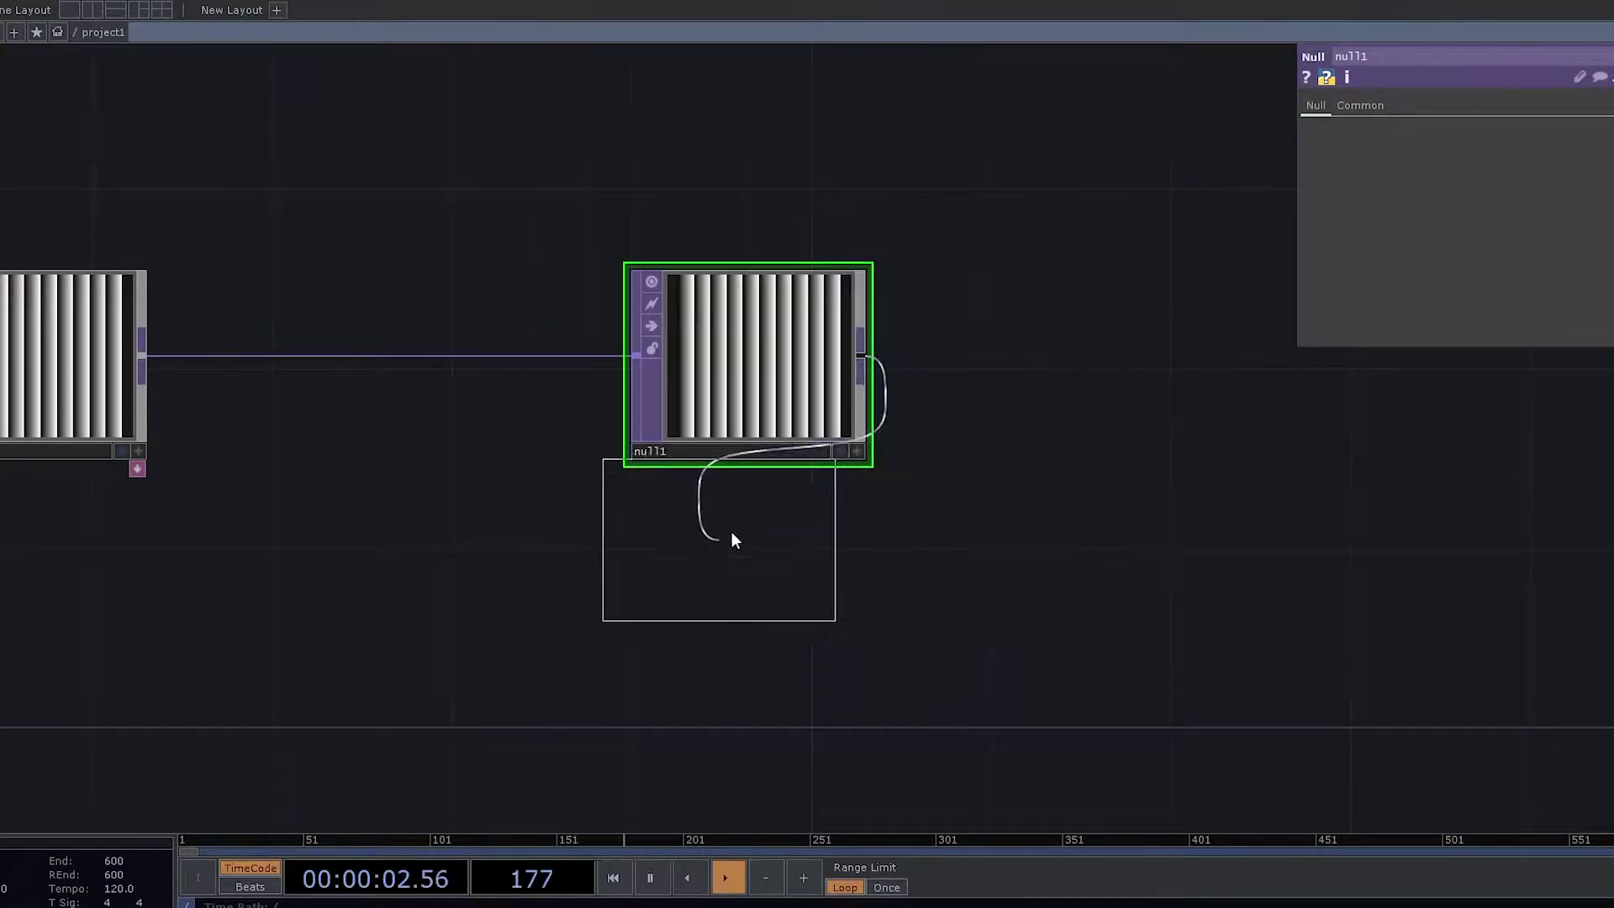
pyautogui.click(1286, 361)
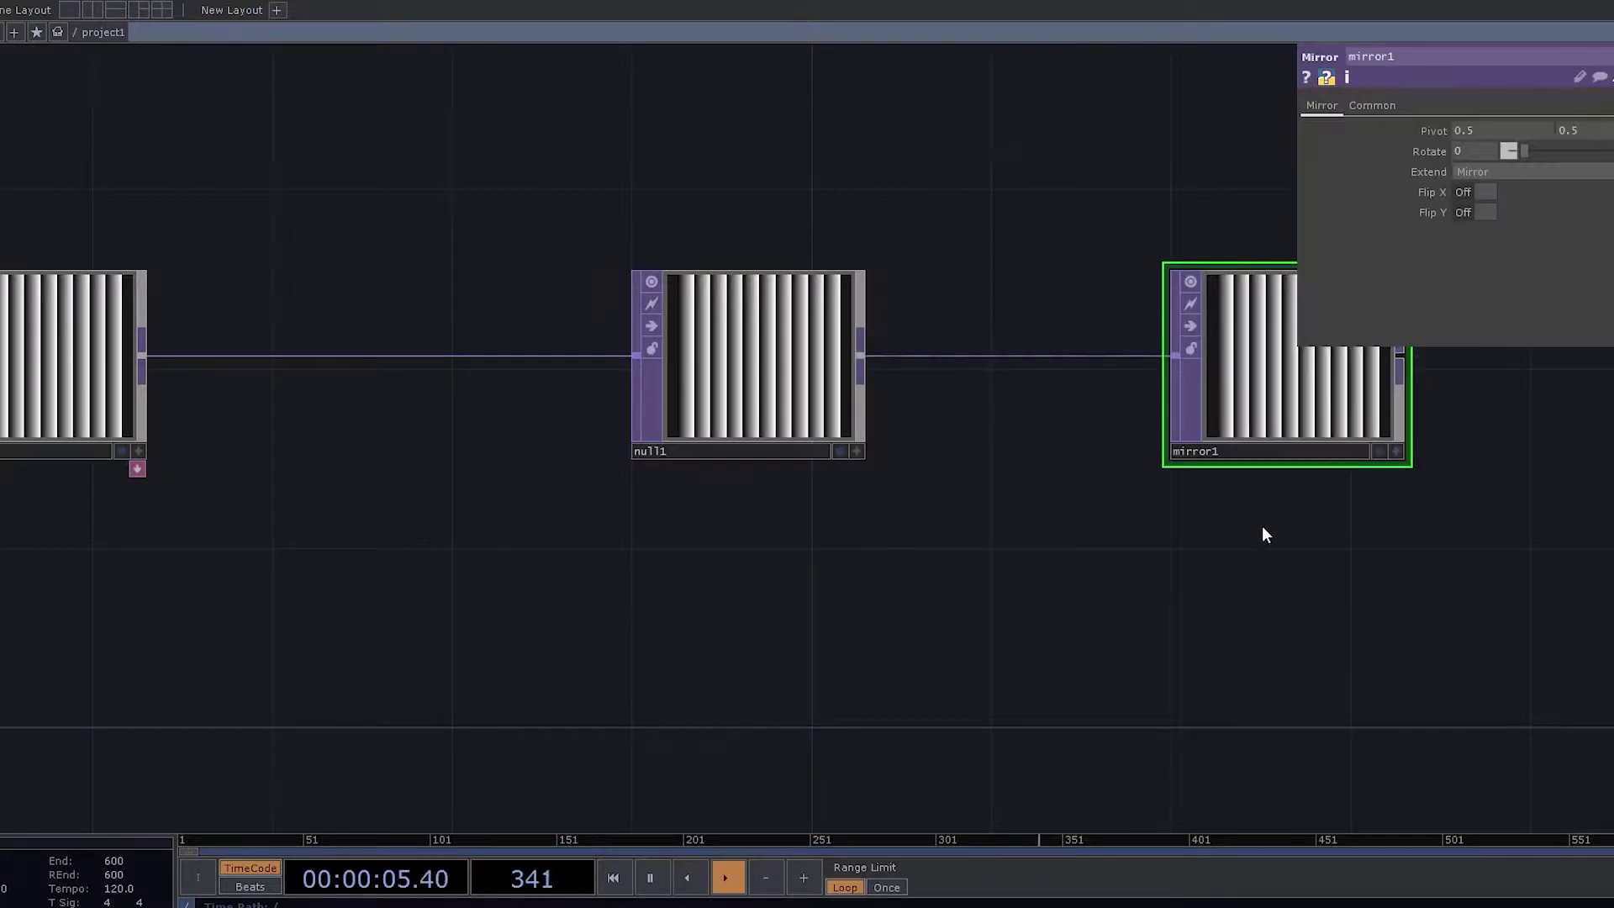
pyautogui.moveTo(1262, 534); pyautogui.dragTo(501, 580)
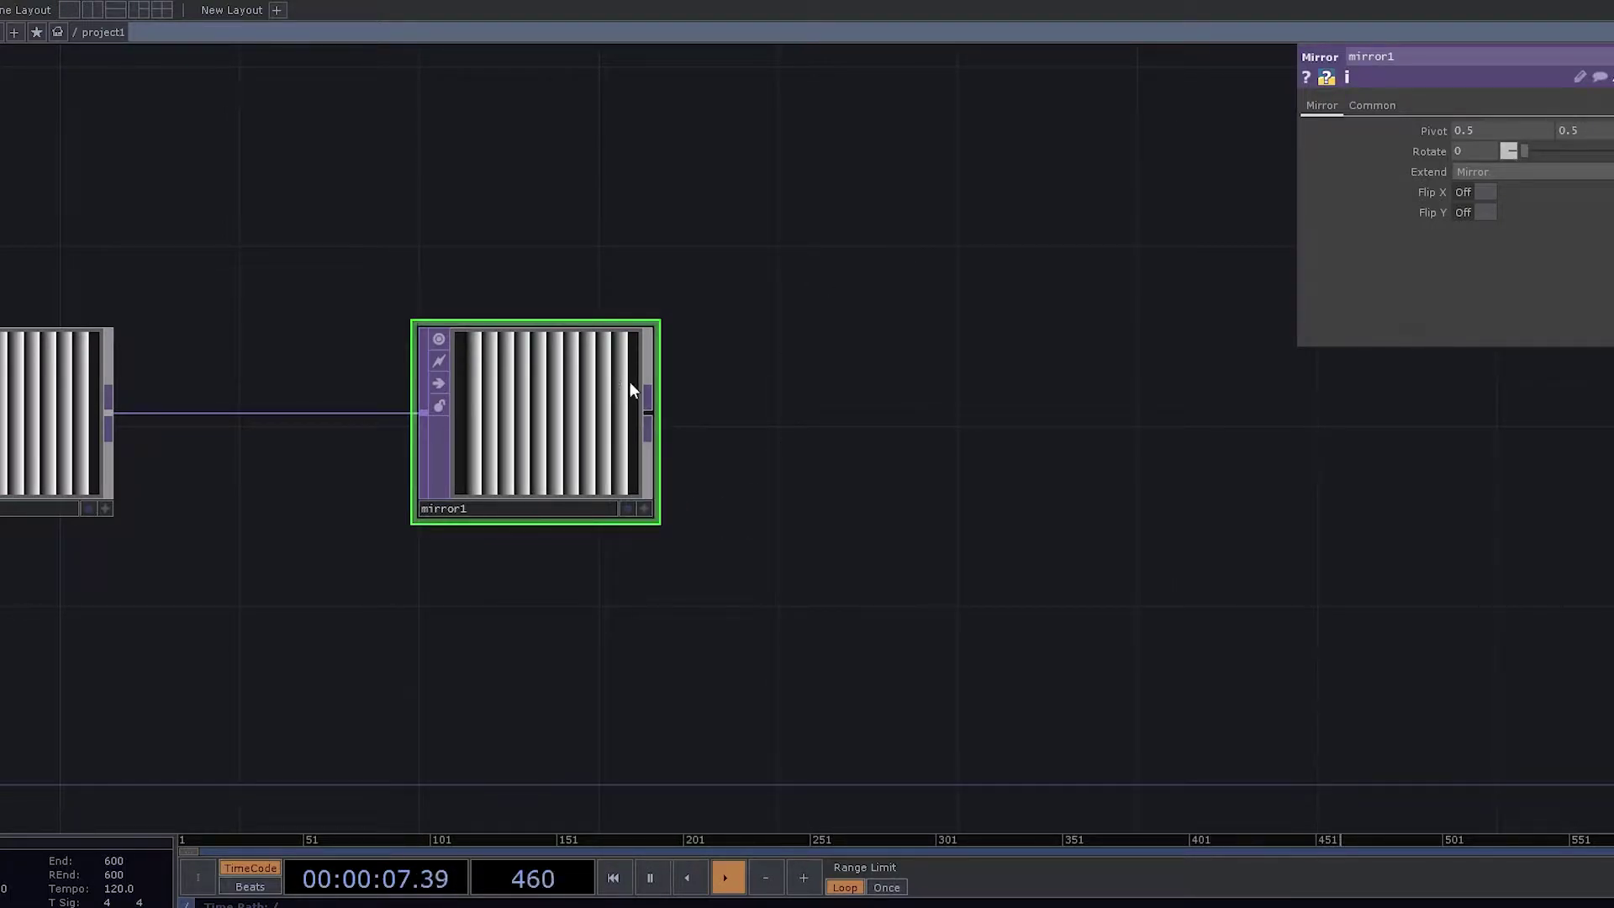
# Wire a Tile TOP, tile1, after mirror1, keeping Repeat X and Repeat Y at 2
pyautogui.click(649, 411)
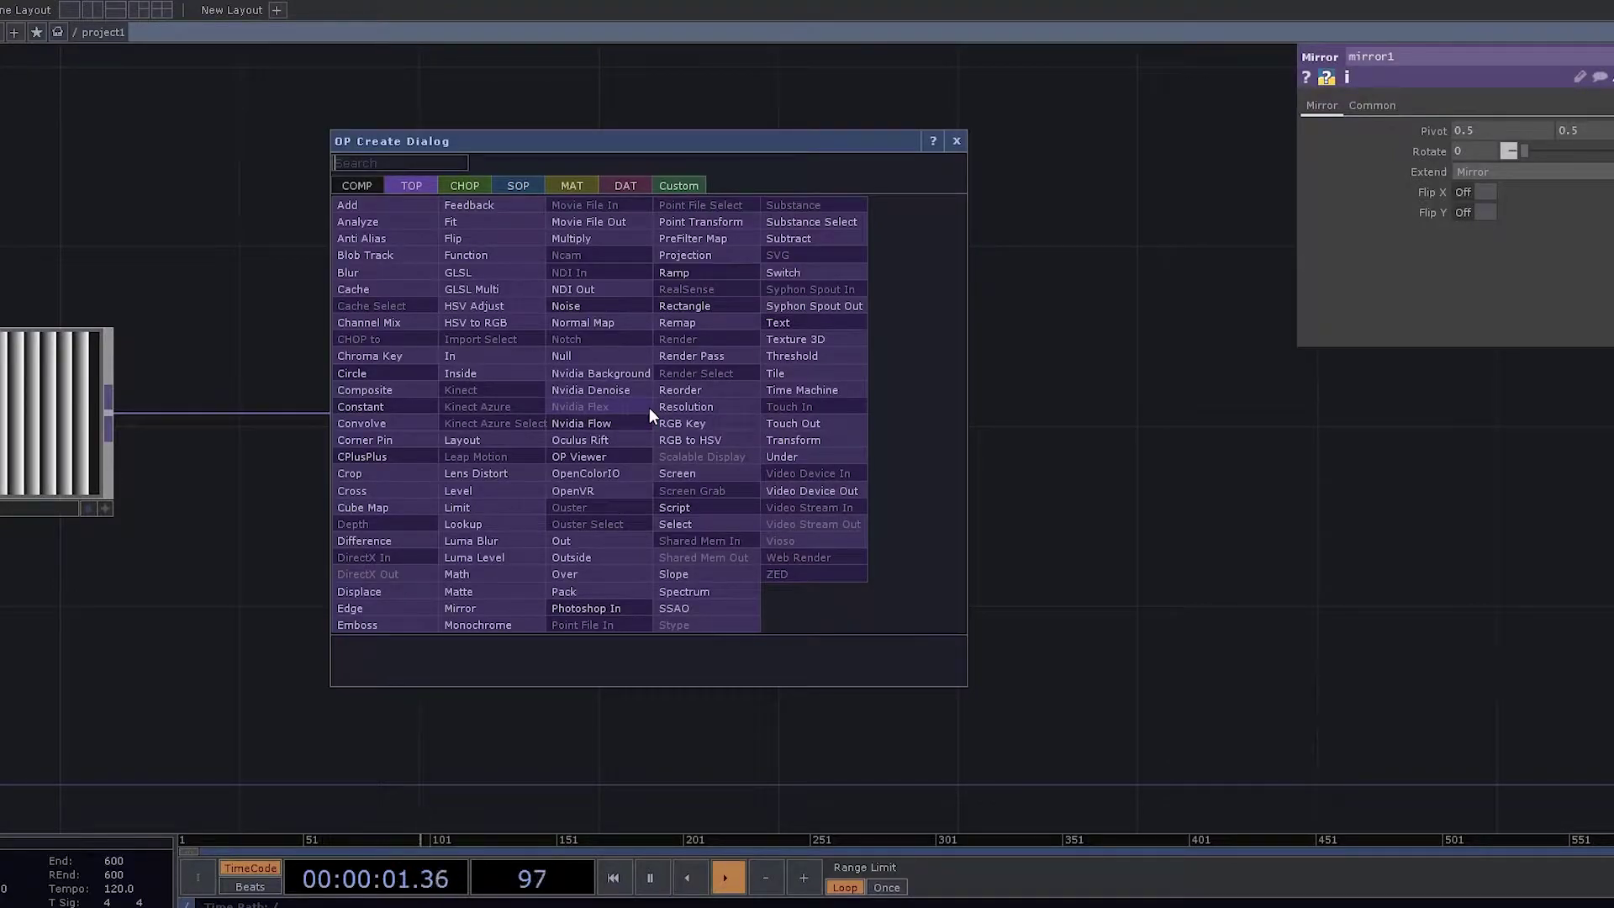
pyautogui.write('tile')
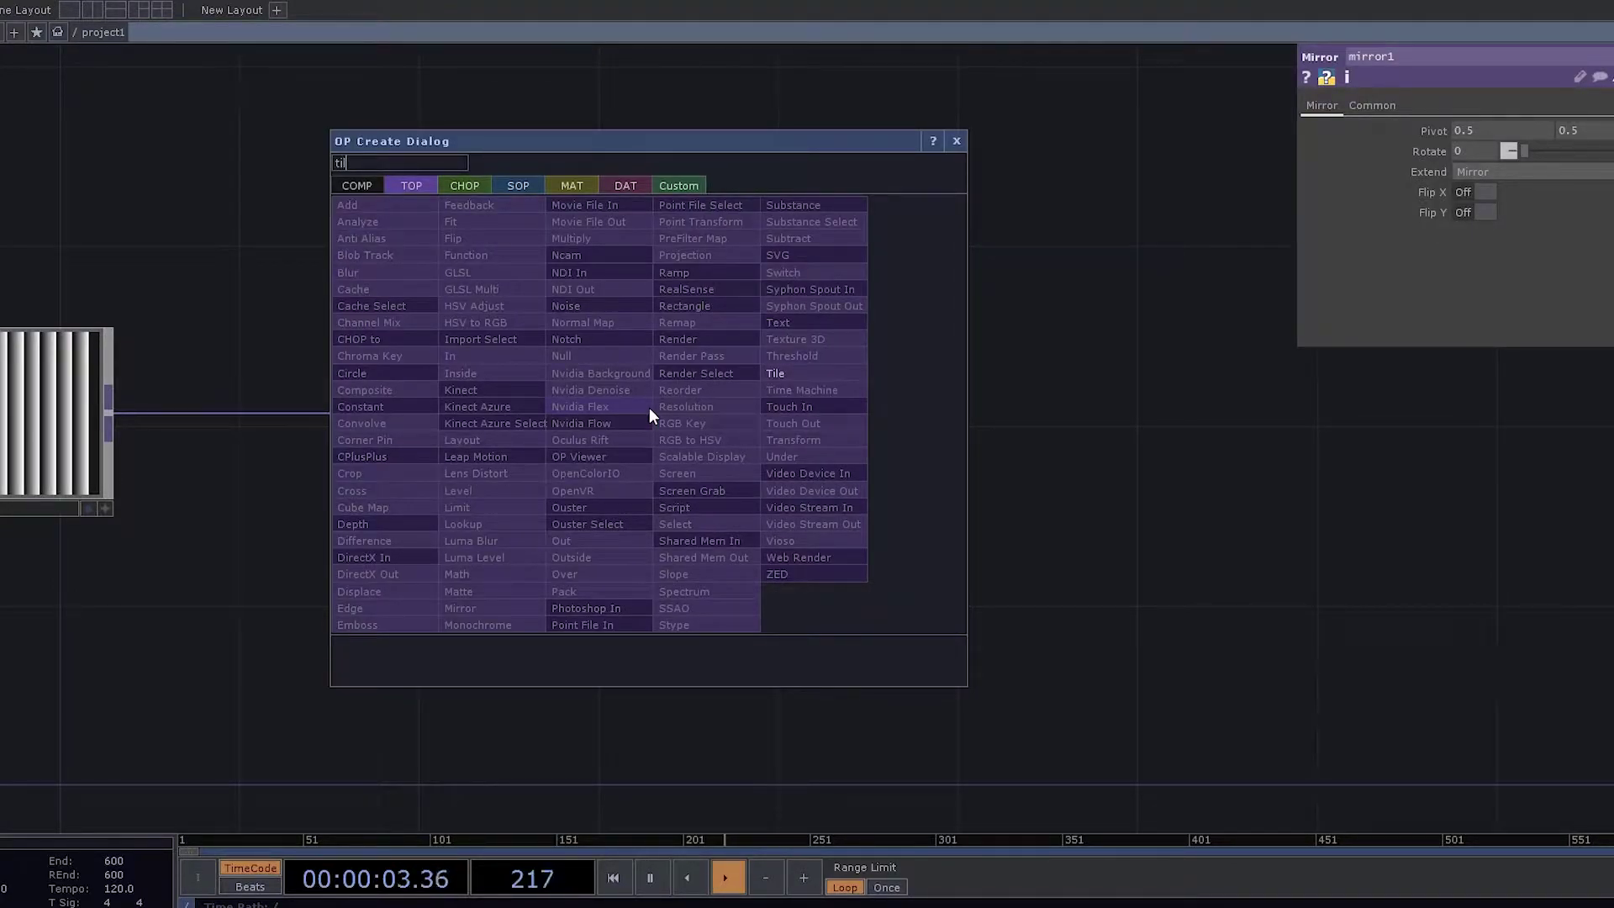
pyautogui.click(807, 370)
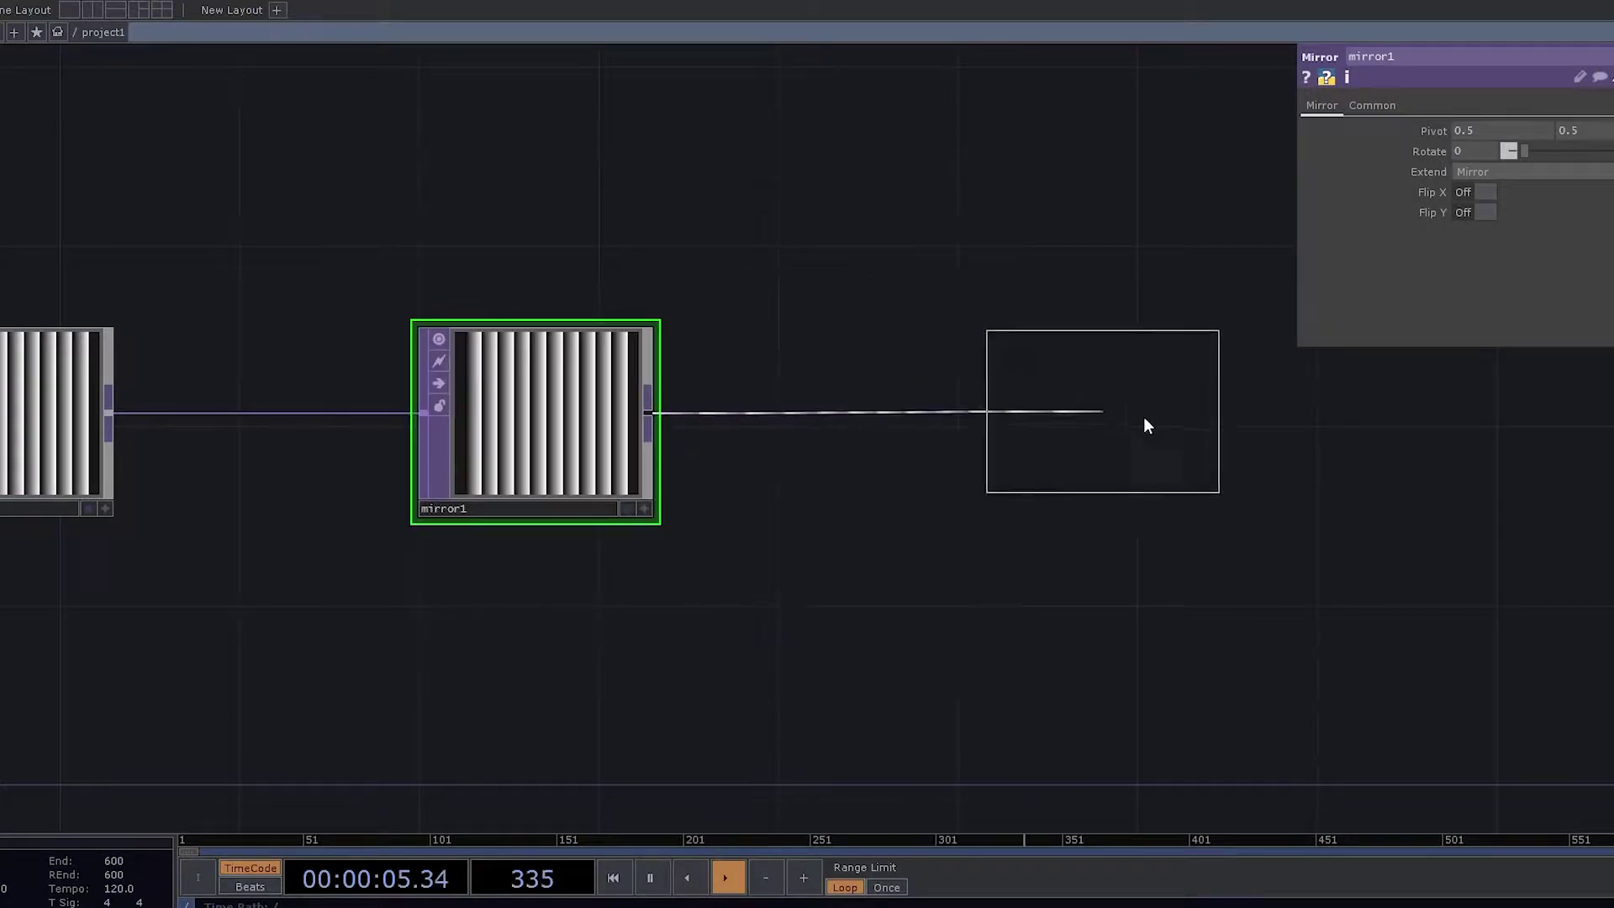
pyautogui.click(1176, 413)
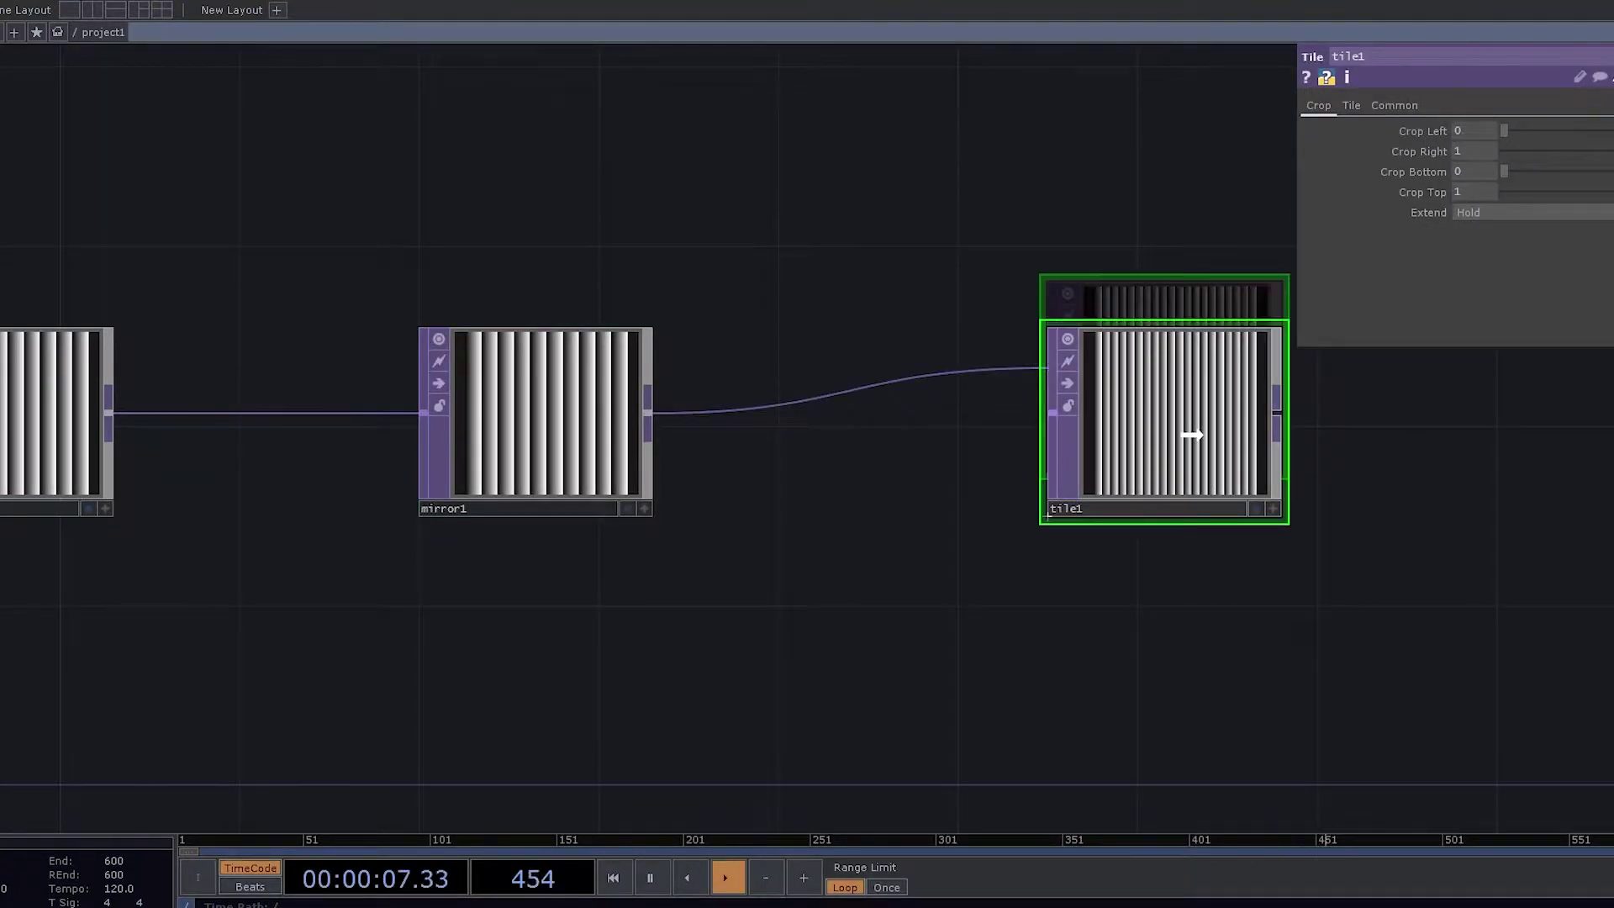
pyautogui.moveTo(1190, 434); pyautogui.dragTo(1190, 479)
pyautogui.click(1350, 106)
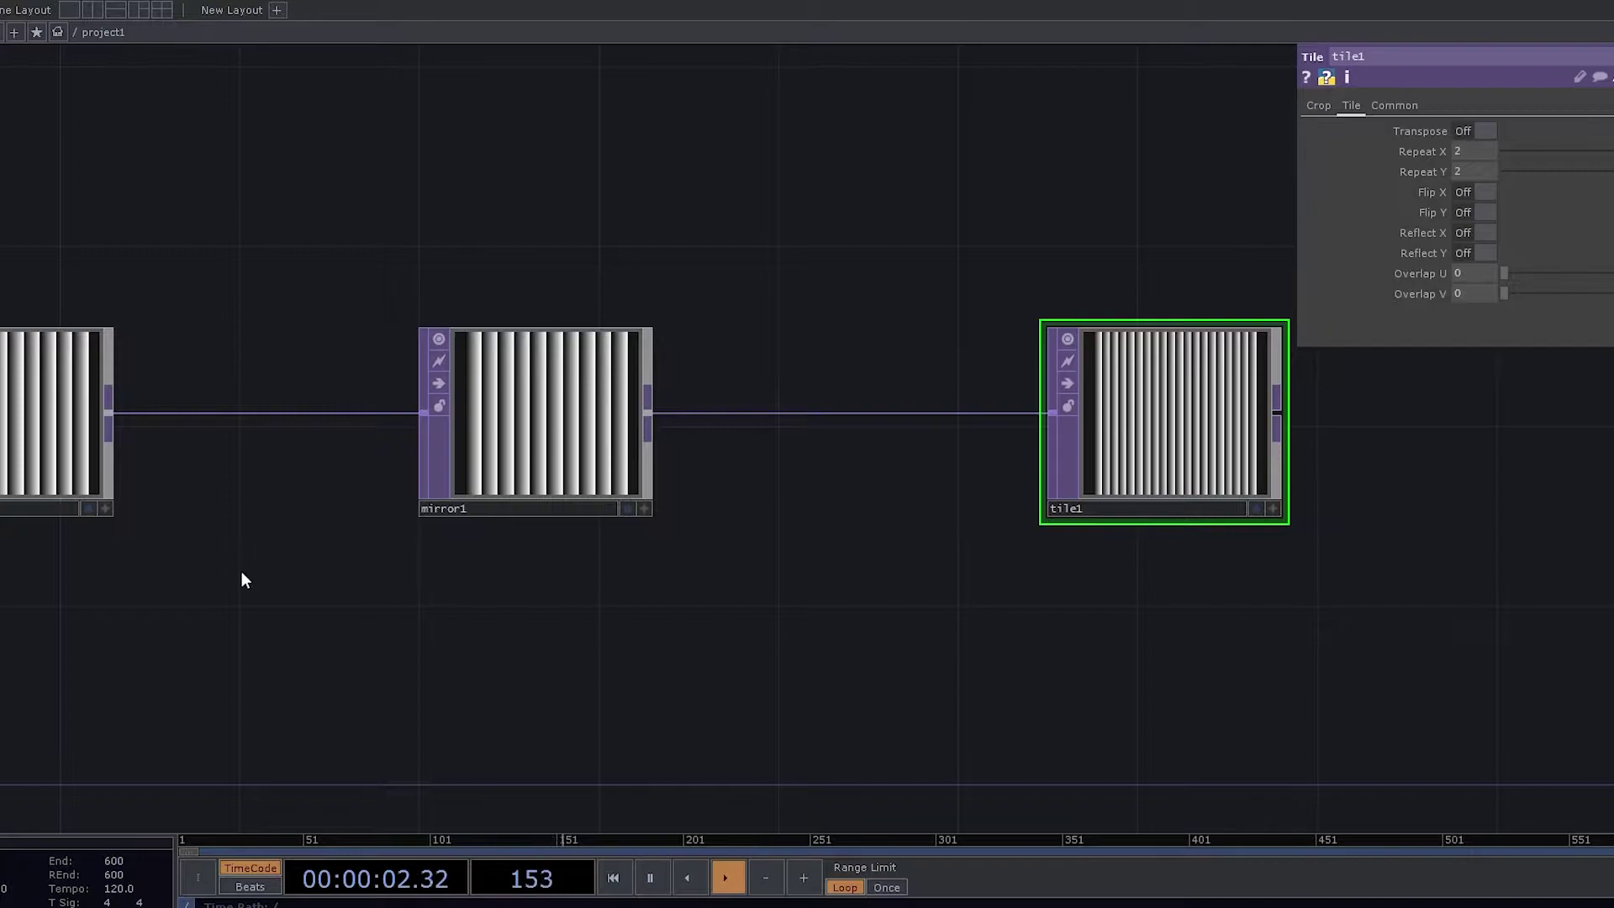
# Change ramp1's Type to Circular
pyautogui.moveTo(242, 580); pyautogui.dragTo(695, 517)
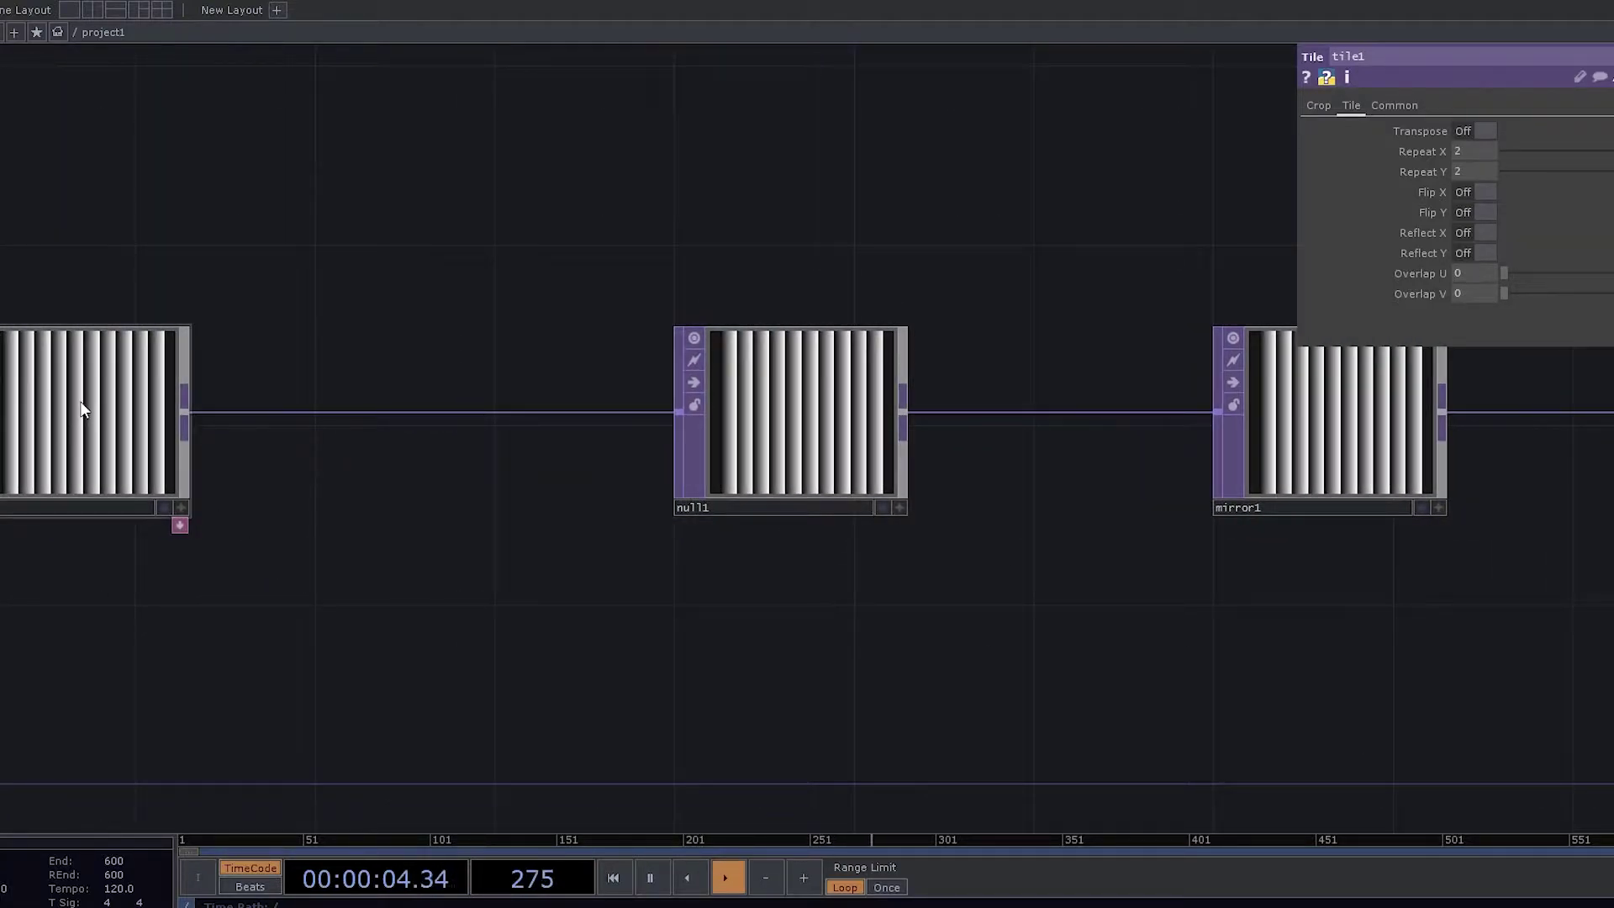
pyautogui.click(1552, 259)
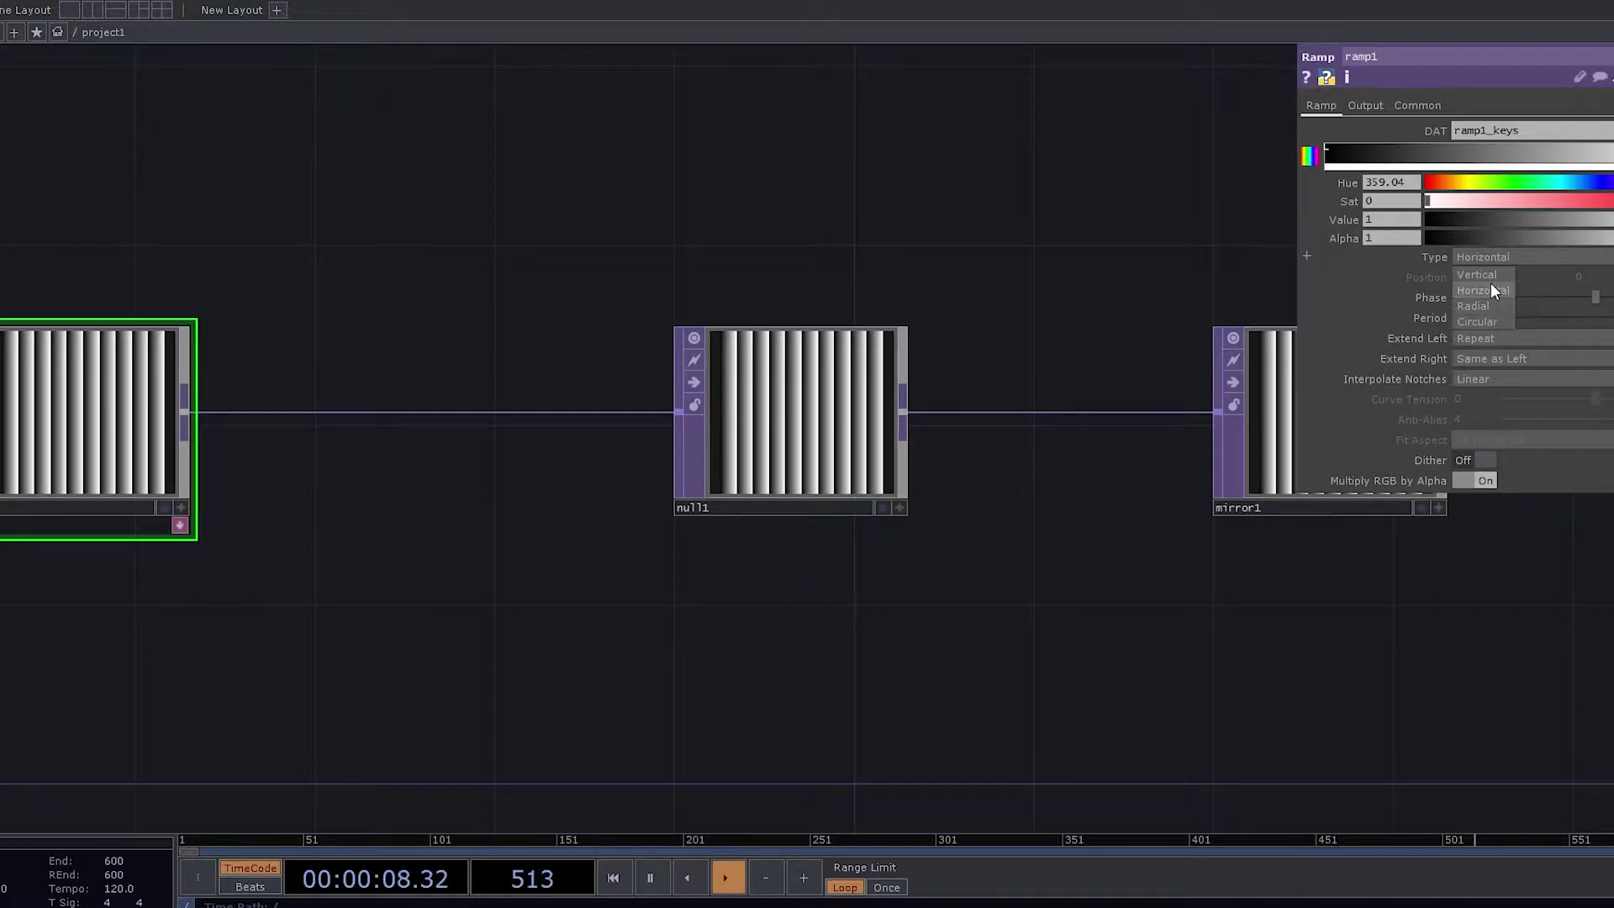
pyautogui.click(1495, 321)
# Add a Null TOP, null2, after tile1 and display it as the background
pyautogui.moveTo(1380, 709); pyautogui.dragTo(827, 504)
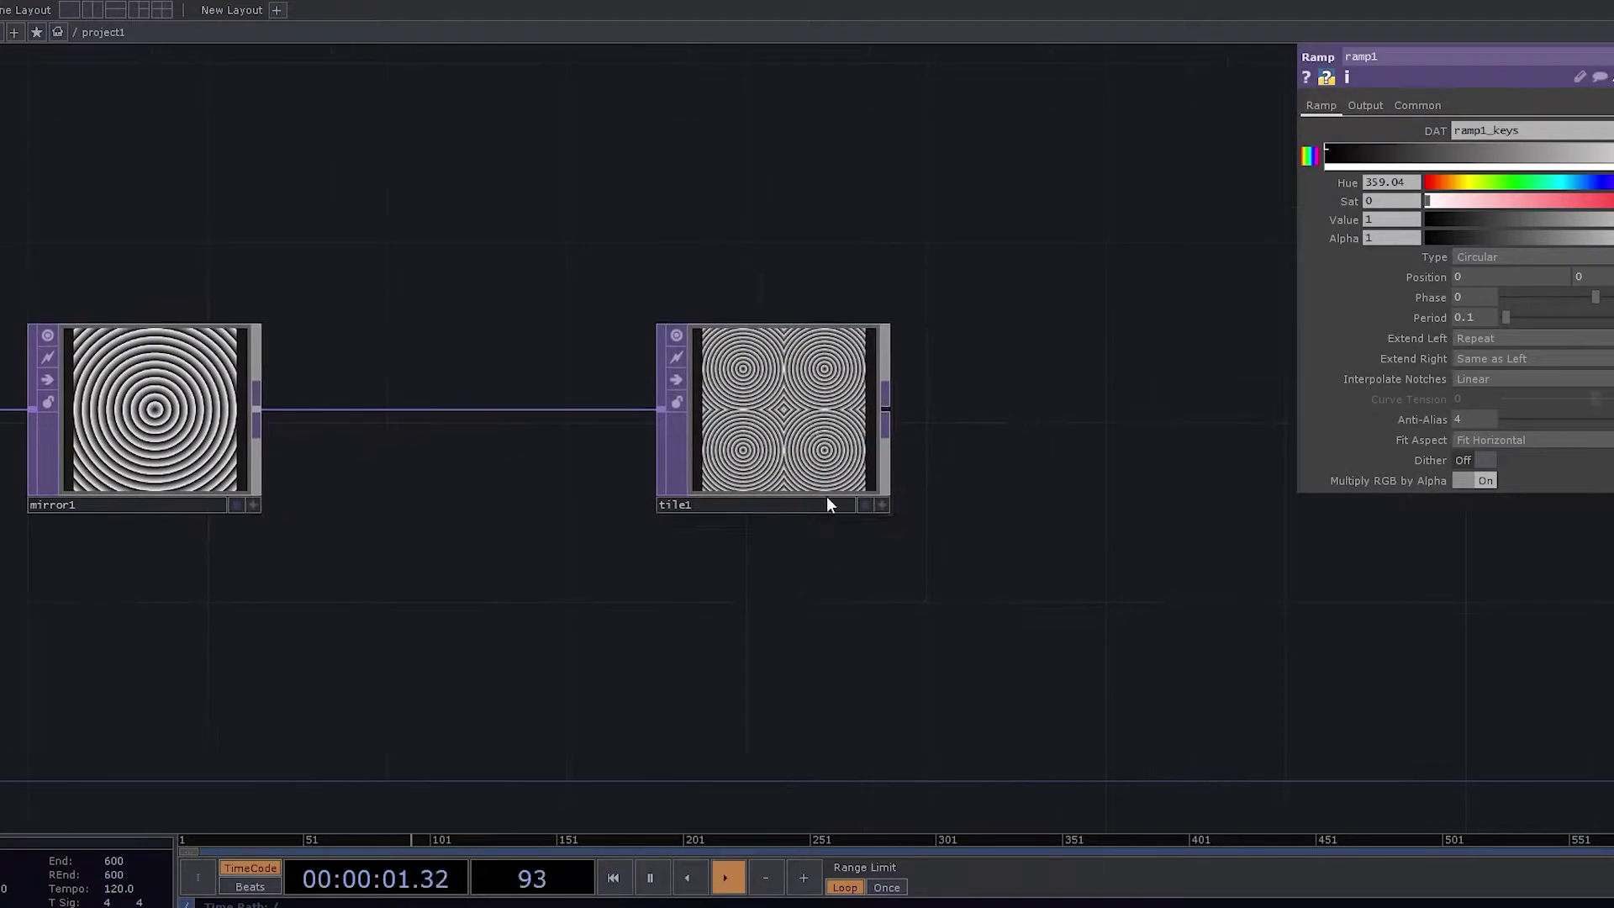
pyautogui.click(887, 409)
pyautogui.write('nul')
pyautogui.press('Return')
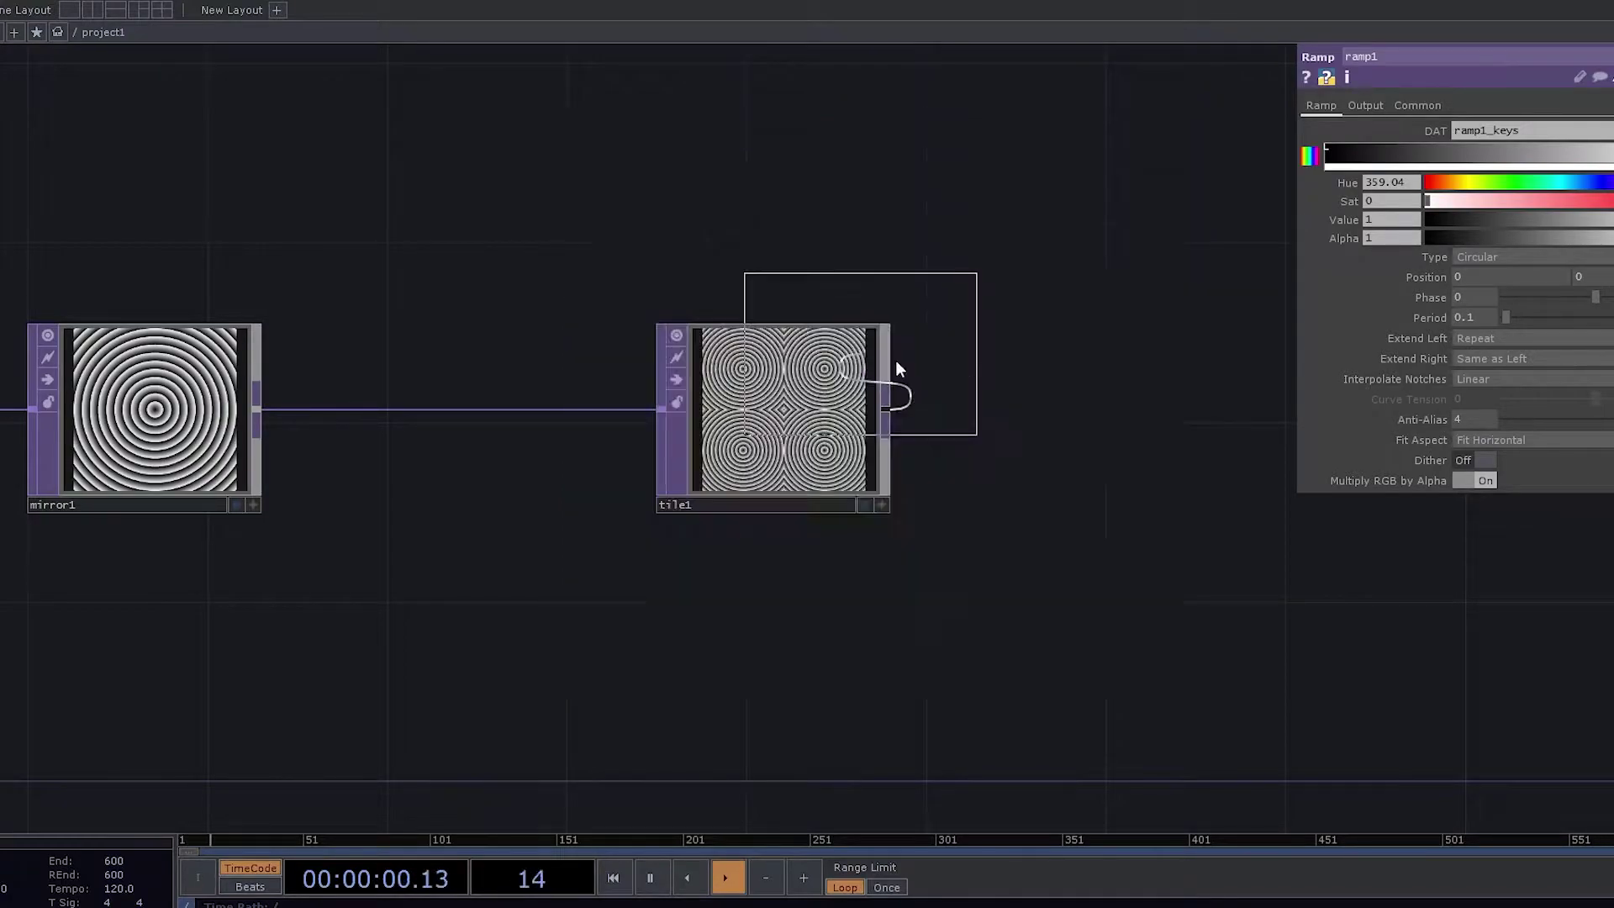
pyautogui.click(1196, 411)
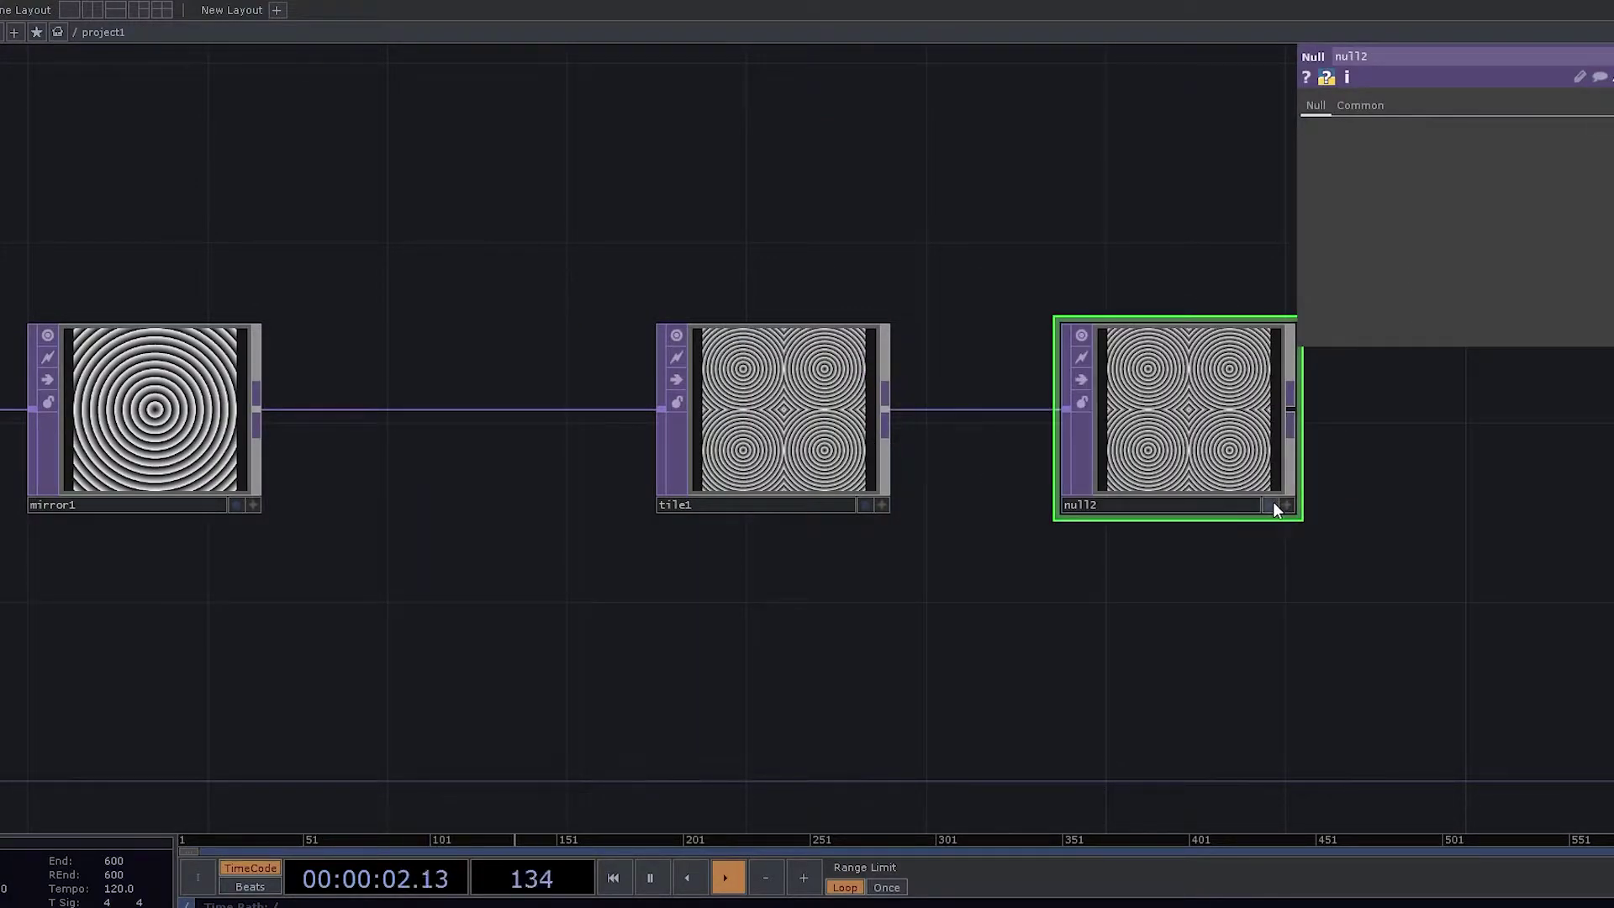
pyautogui.click(1269, 505)
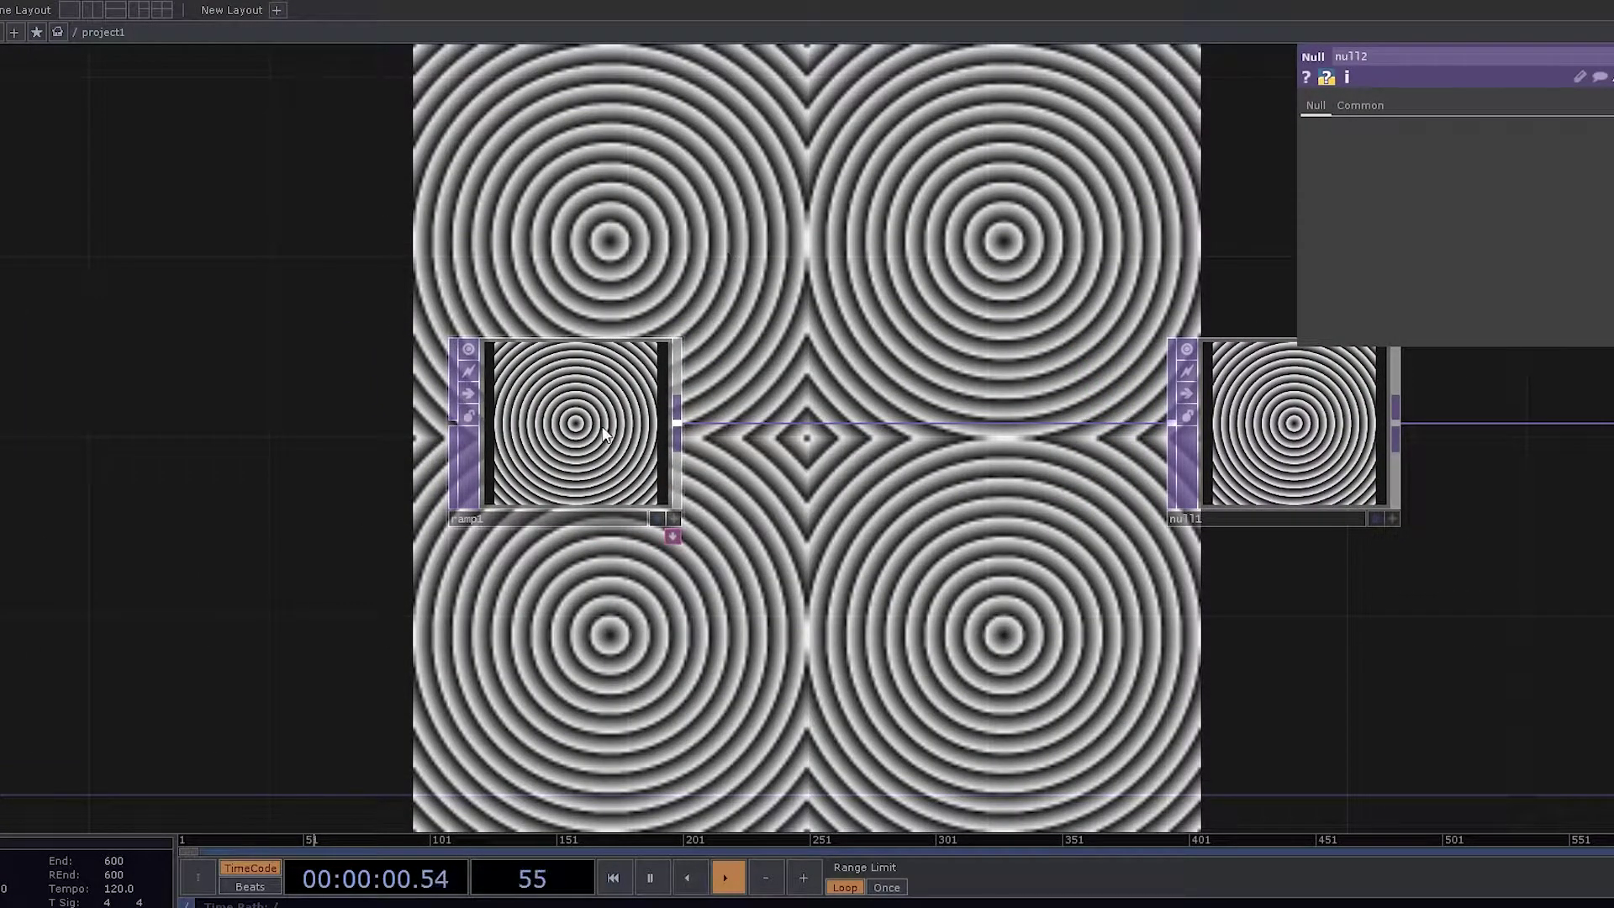
# Set ramp1's resolution to 1024 x 1024 and zoom in to inspect the sharper rings
pyautogui.click(1424, 105)
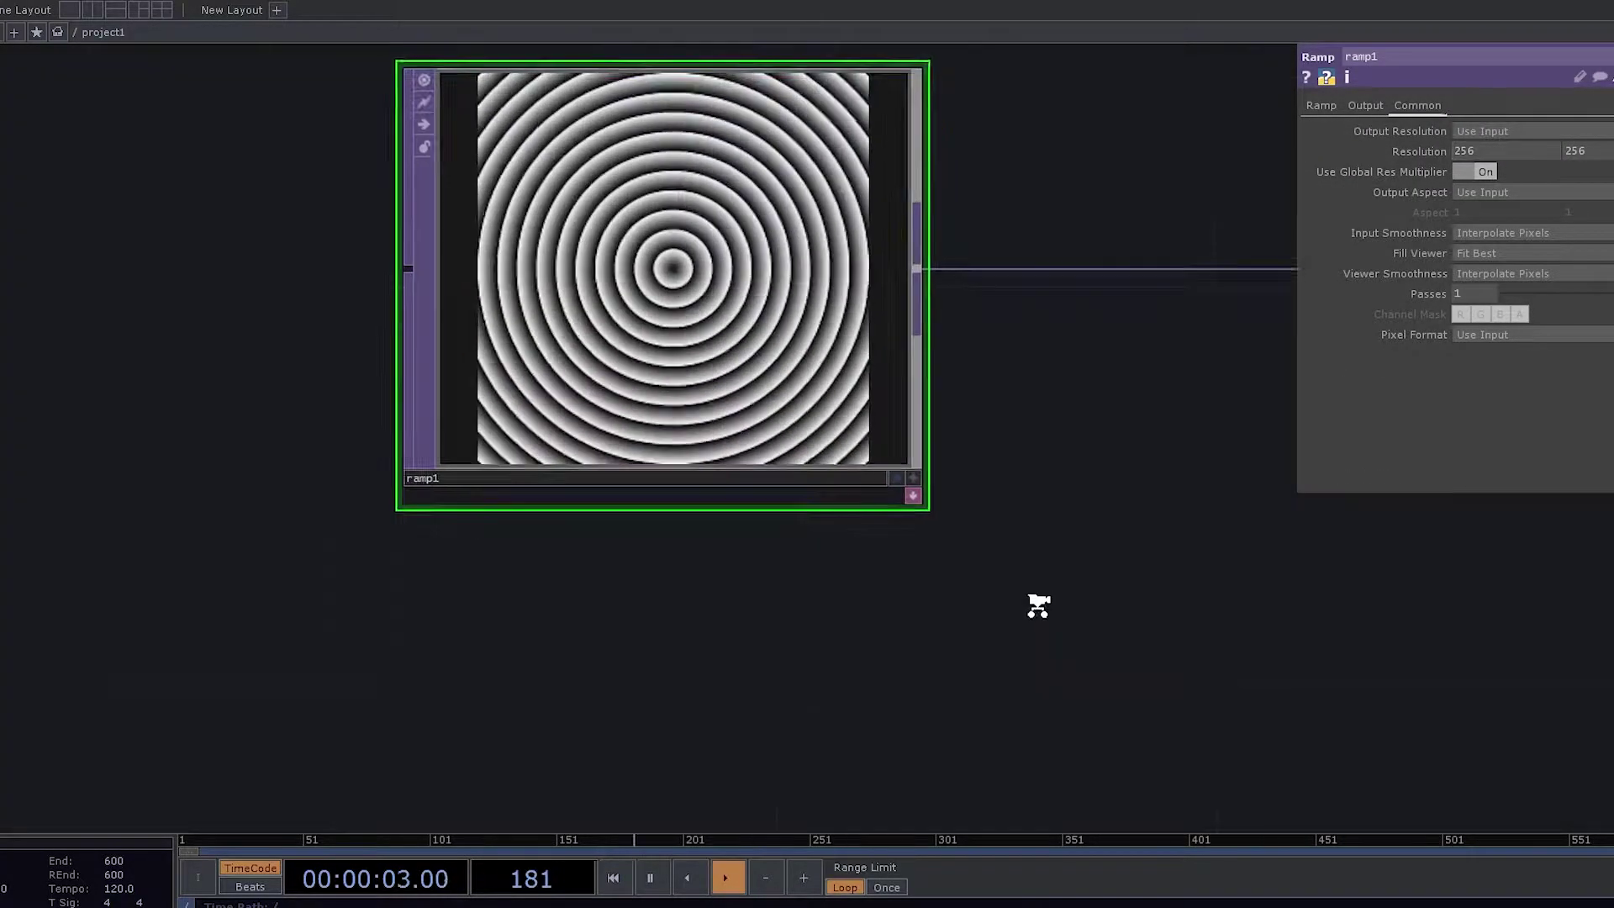
pyautogui.scroll(2, 969, 727)
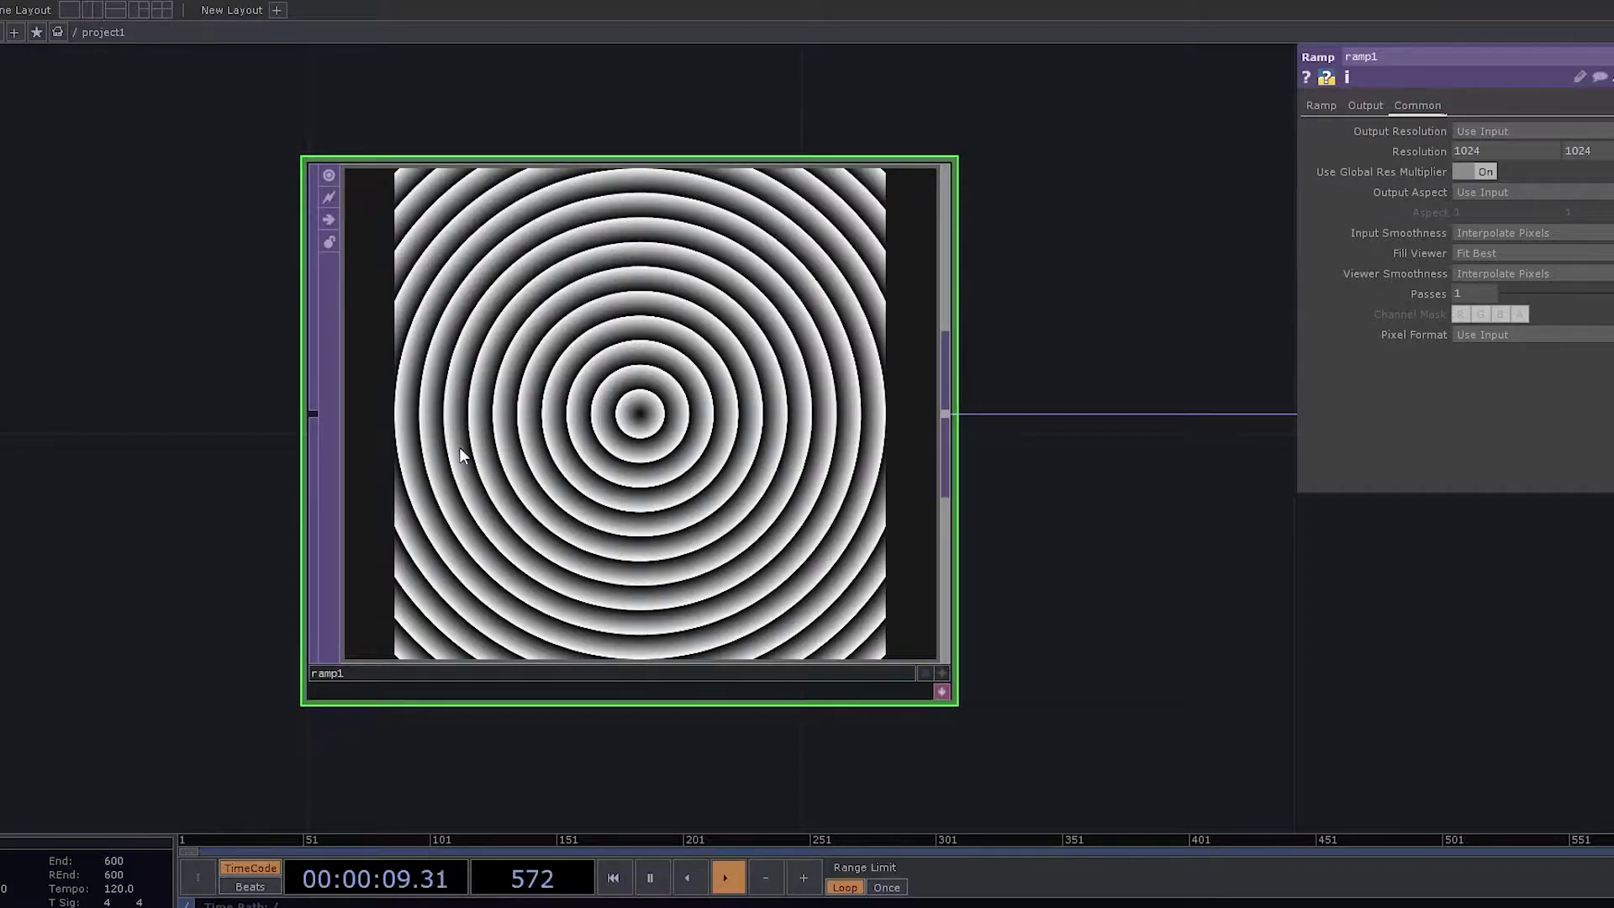
pyautogui.scroll(2, 607, 407)
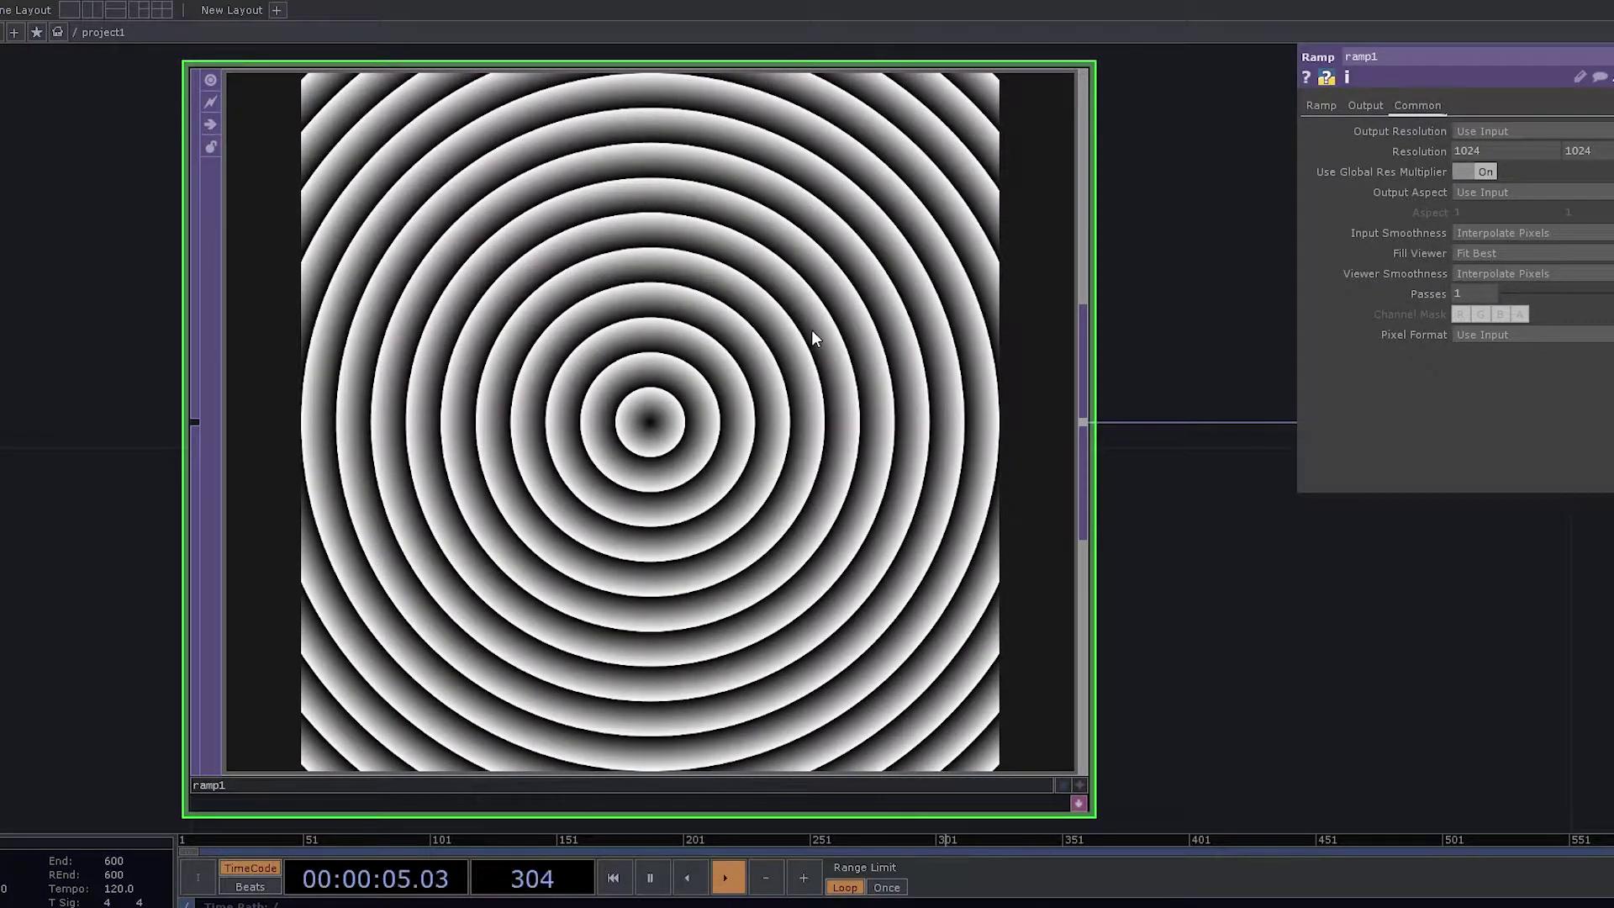
pyautogui.moveTo(1472, 664); pyautogui.dragTo(1370, 670)
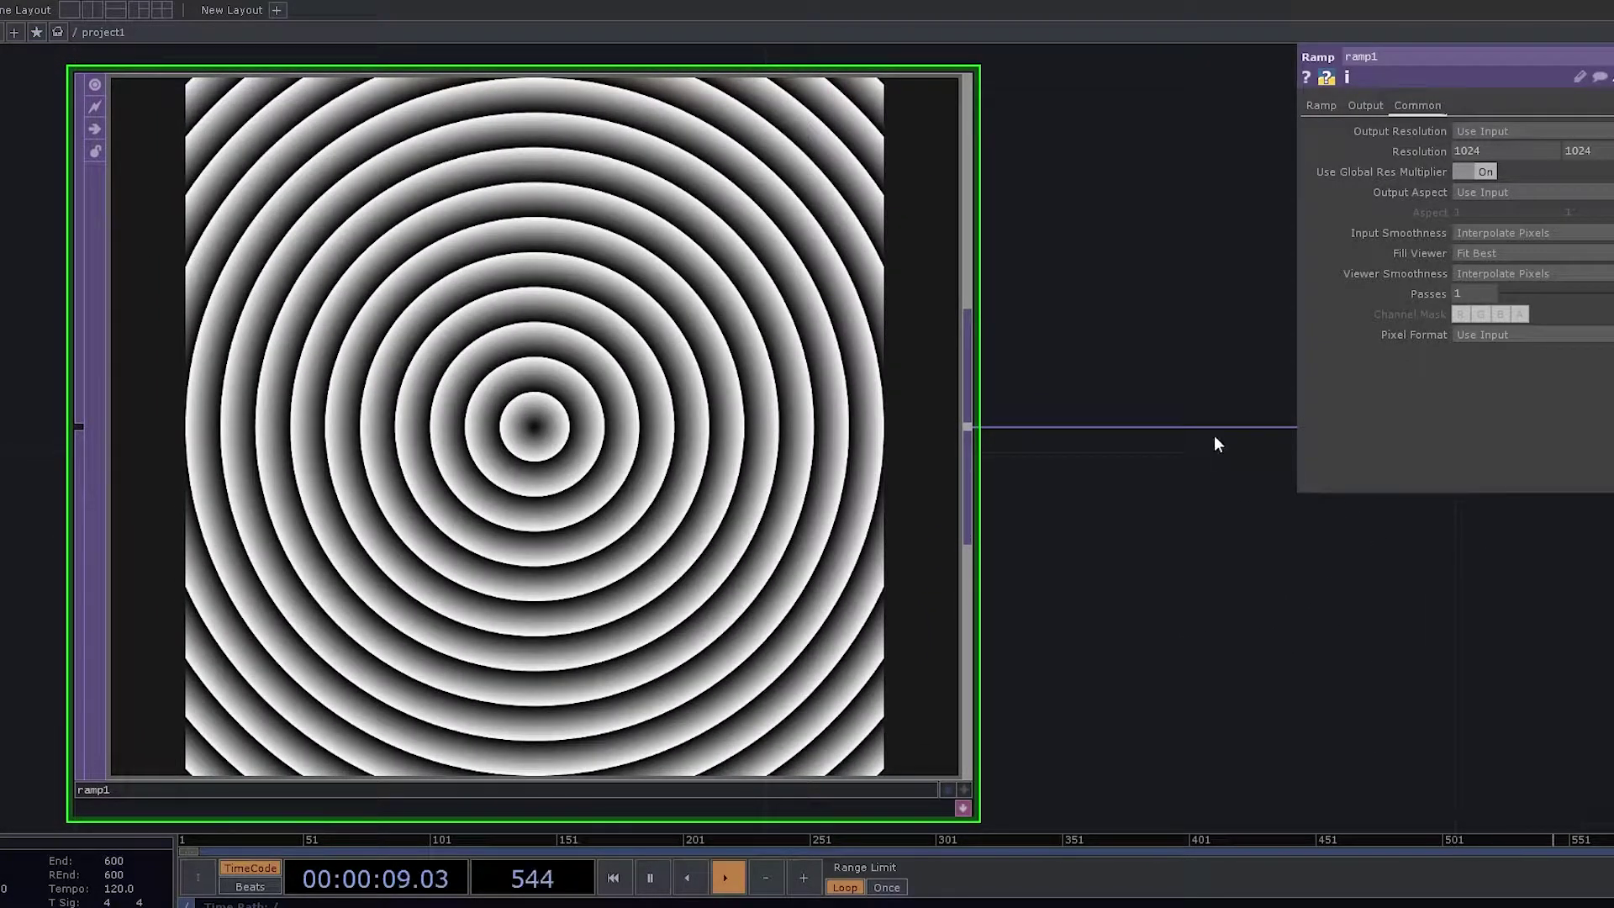
pyautogui.scroll(-10, 1225, 478)
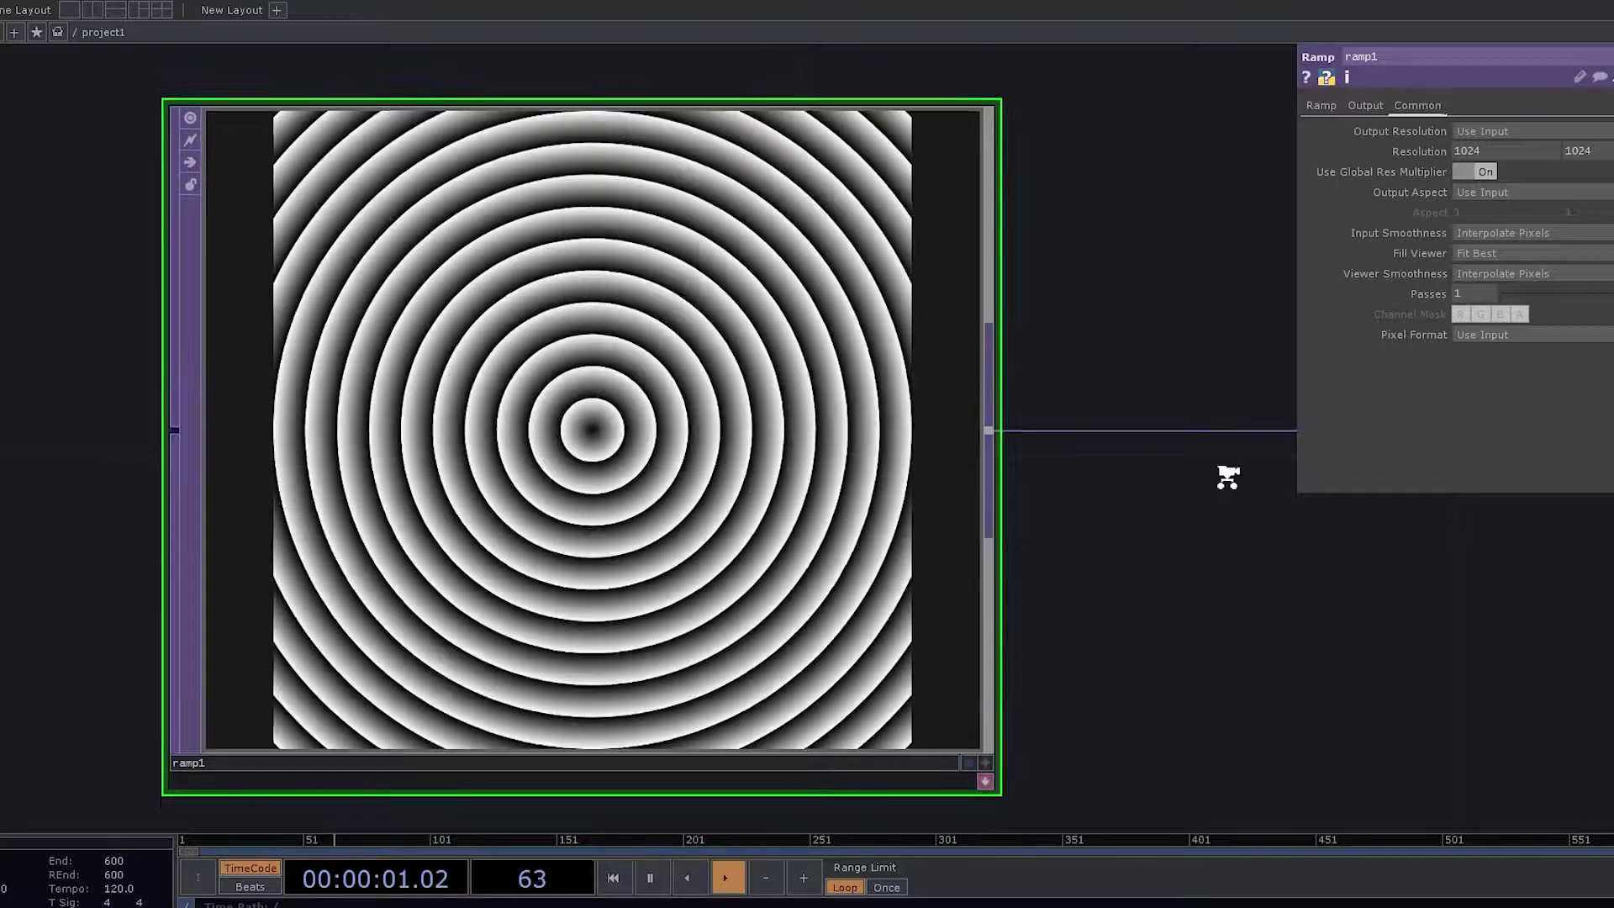
# Show null2's tiled ring output as the background, then select ramp1
pyautogui.moveTo(1412, 616); pyautogui.dragTo(542, 632)
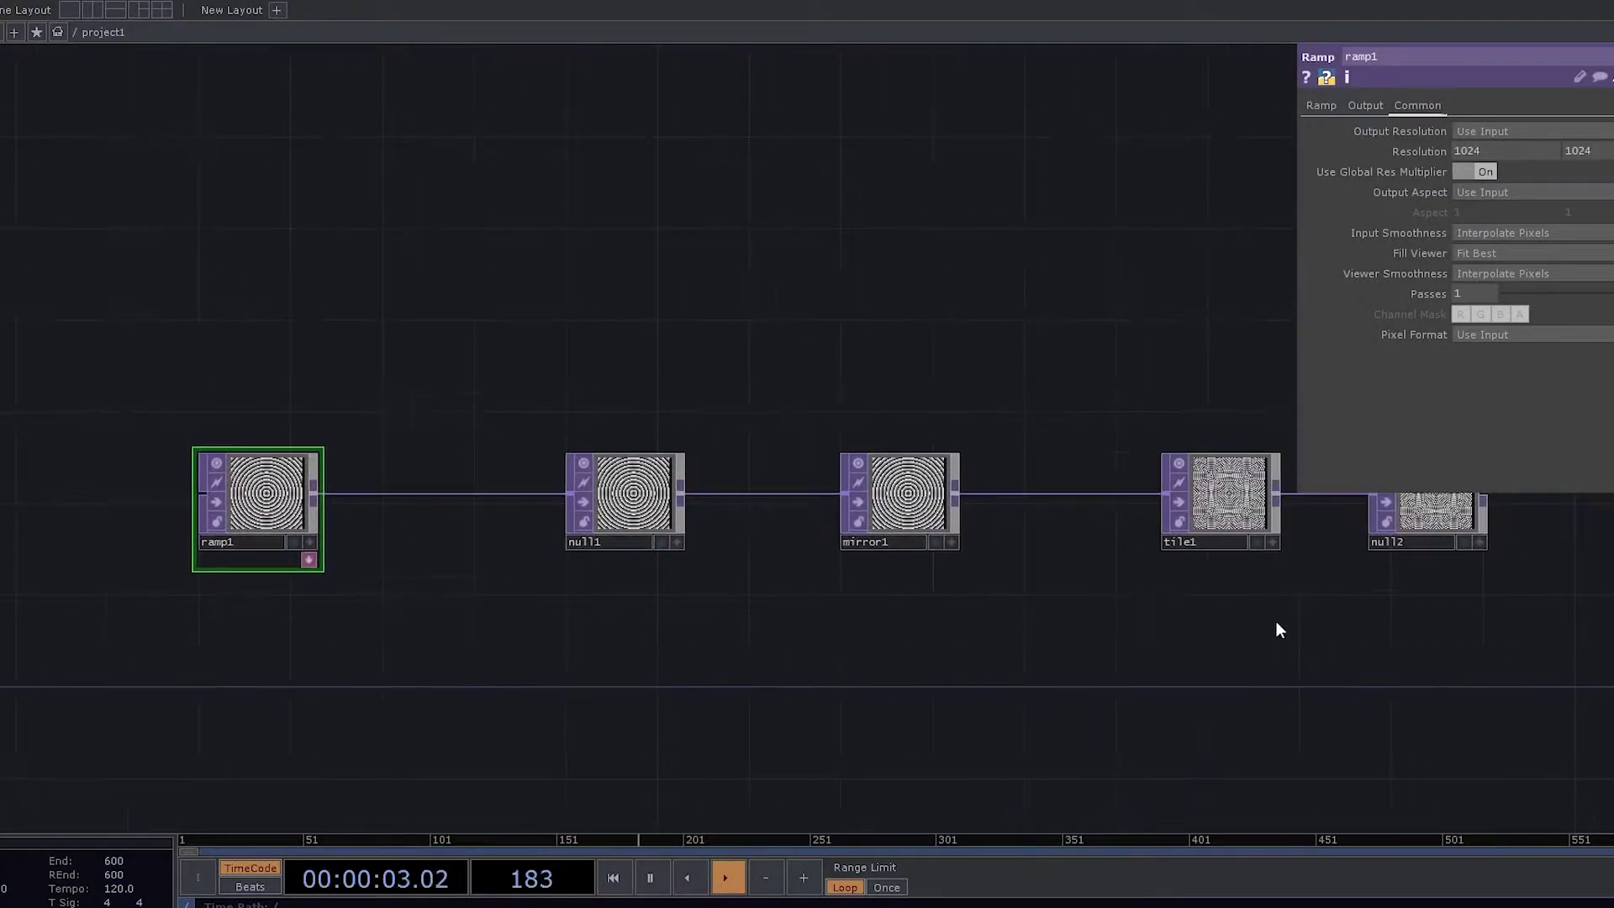
pyautogui.moveTo(1275, 629); pyautogui.dragTo(1223, 611)
pyautogui.click(1283, 558)
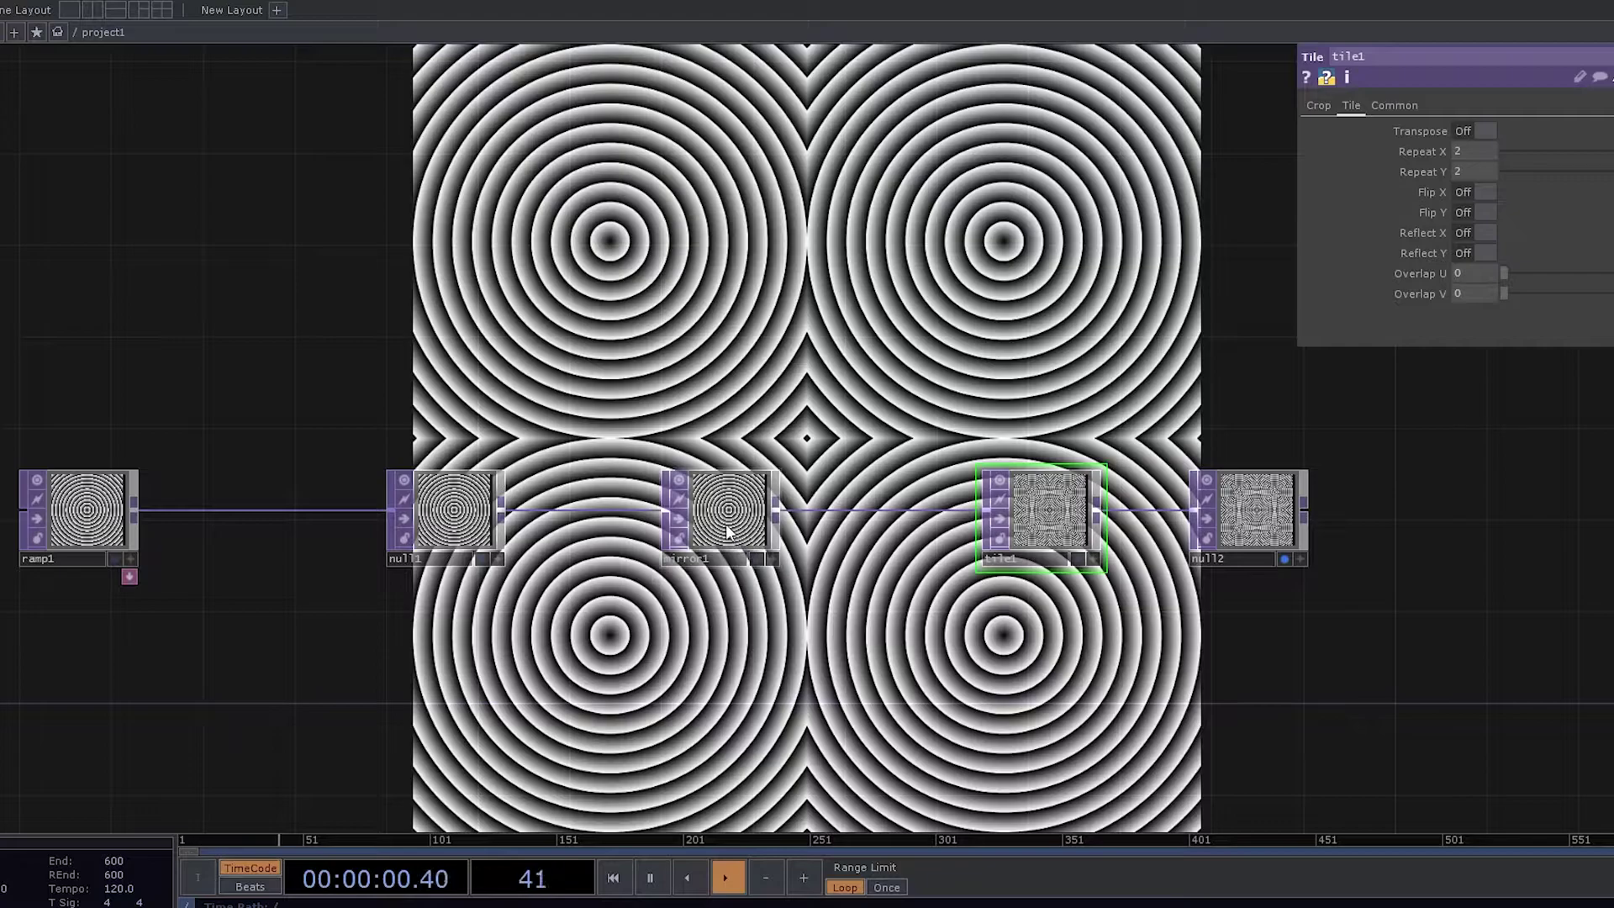
pyautogui.click(72, 509)
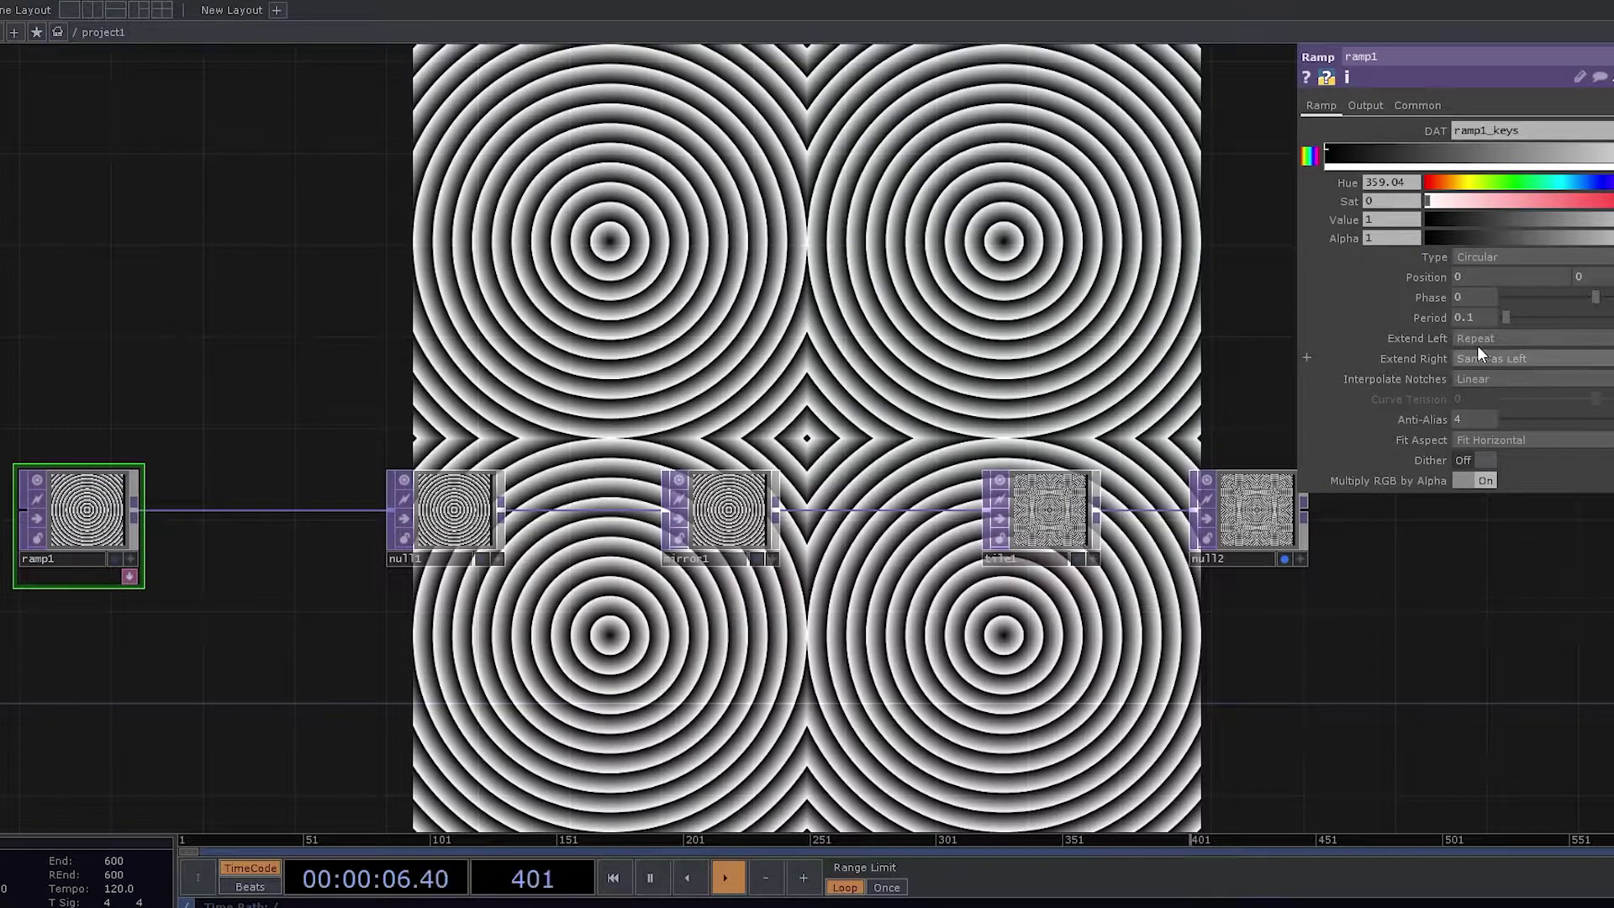
# Set ramp1's Type back to Horizontal after trying Vertical
pyautogui.click(1497, 255)
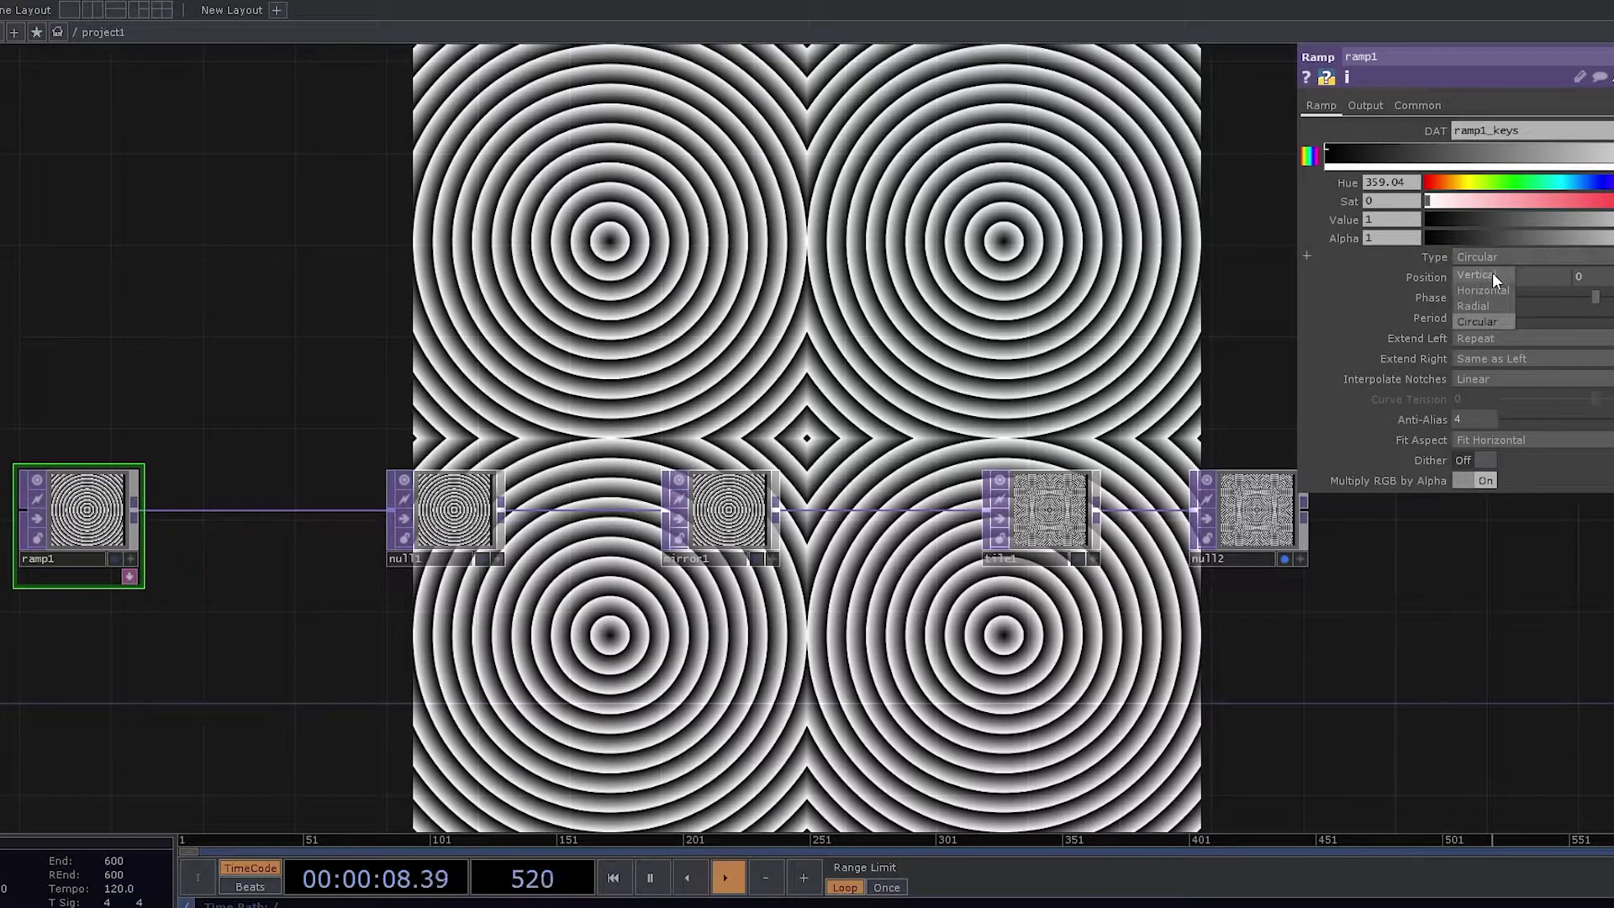
pyautogui.click(1491, 274)
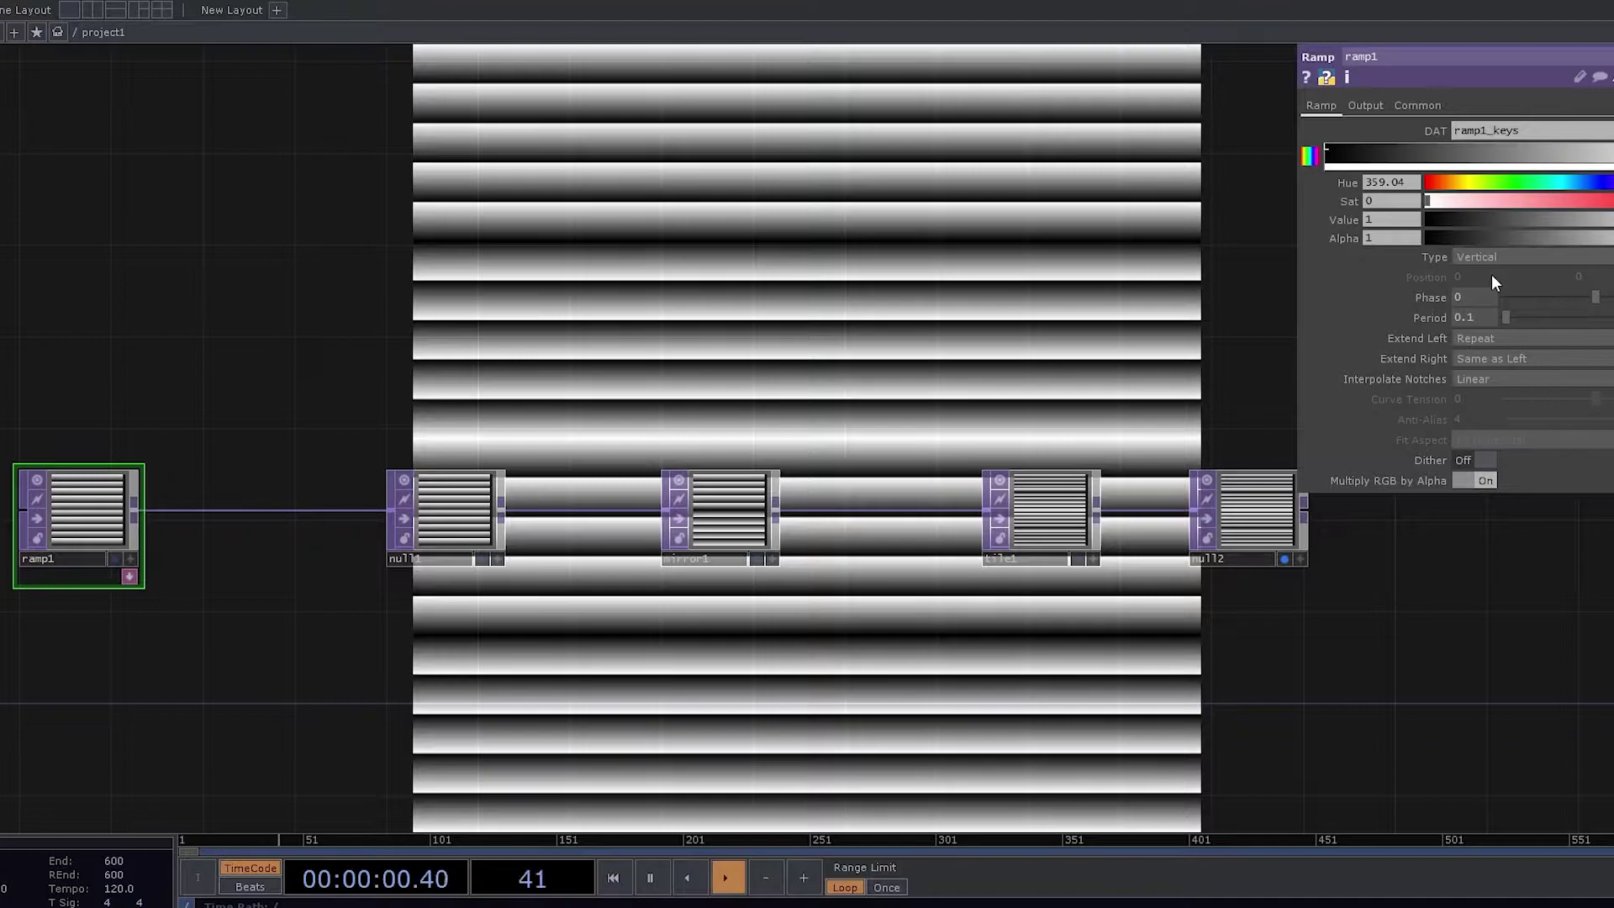
pyautogui.click(1490, 256)
pyautogui.click(1496, 287)
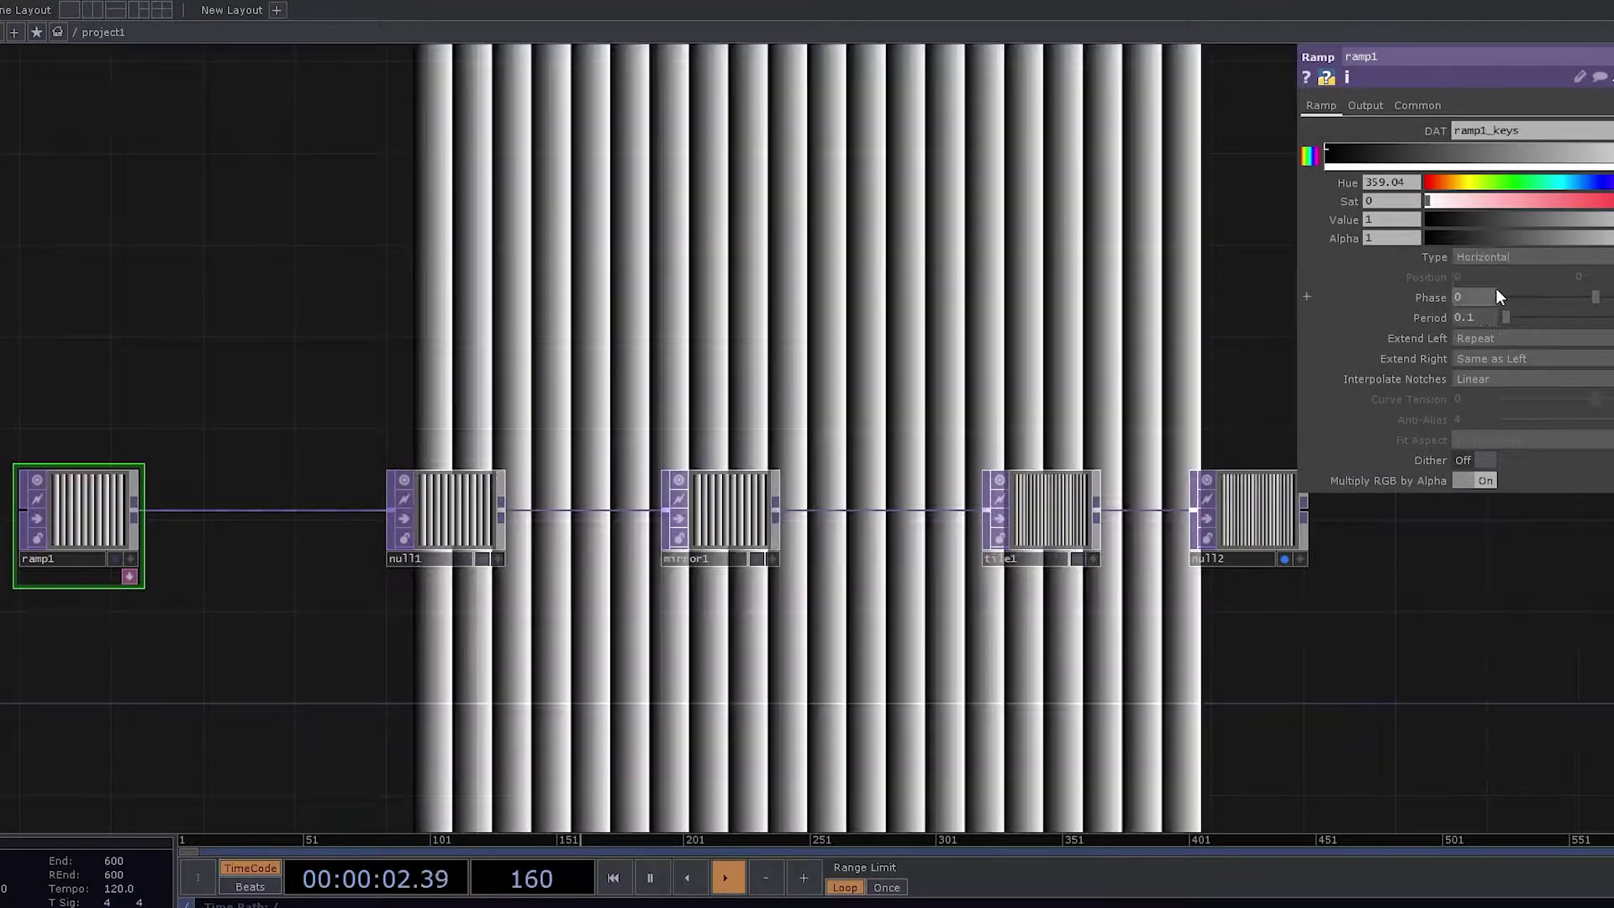
# Animate ramp1's Phase with the expression absTime.seconds * .1
pyautogui.click(1434, 300)
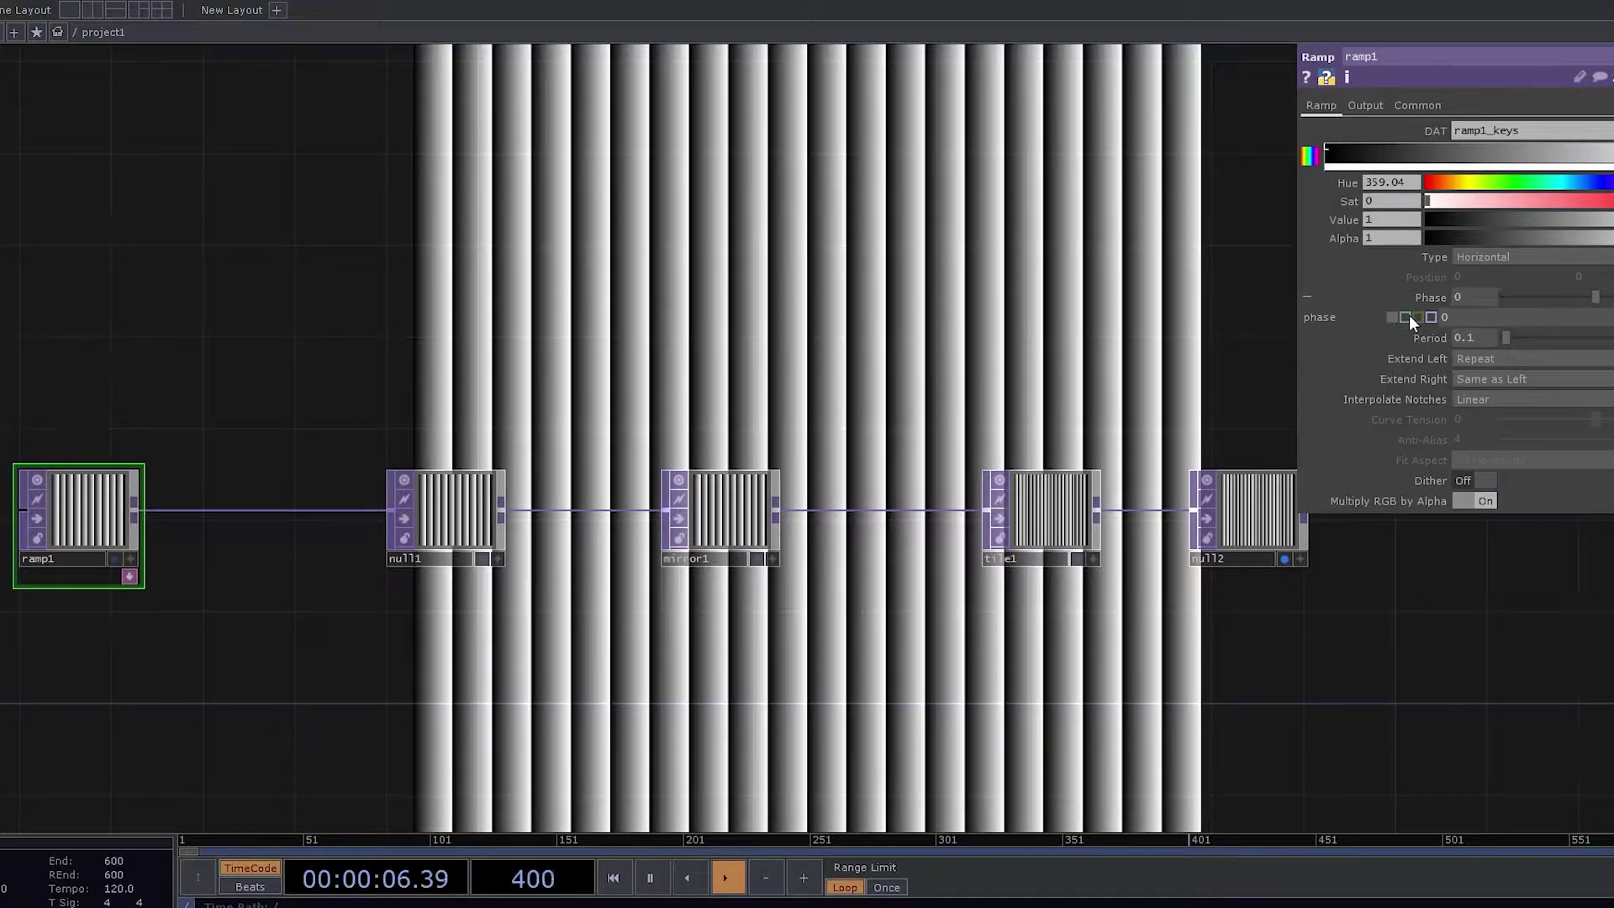
pyautogui.click(1404, 317)
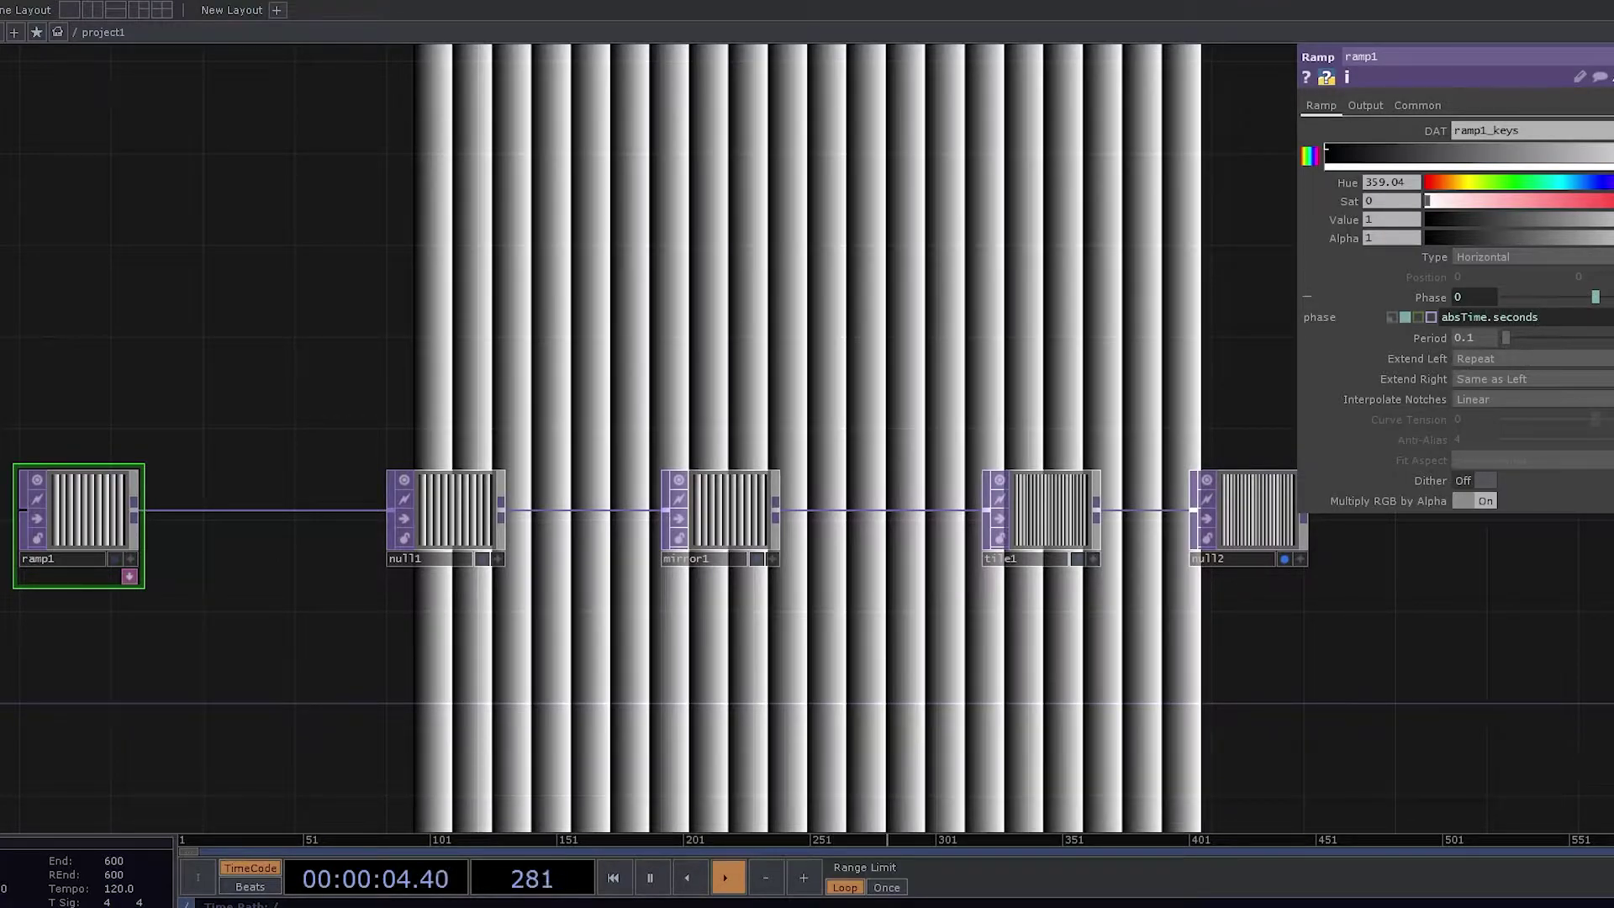
pyautogui.write('5')
pyautogui.press('Return')
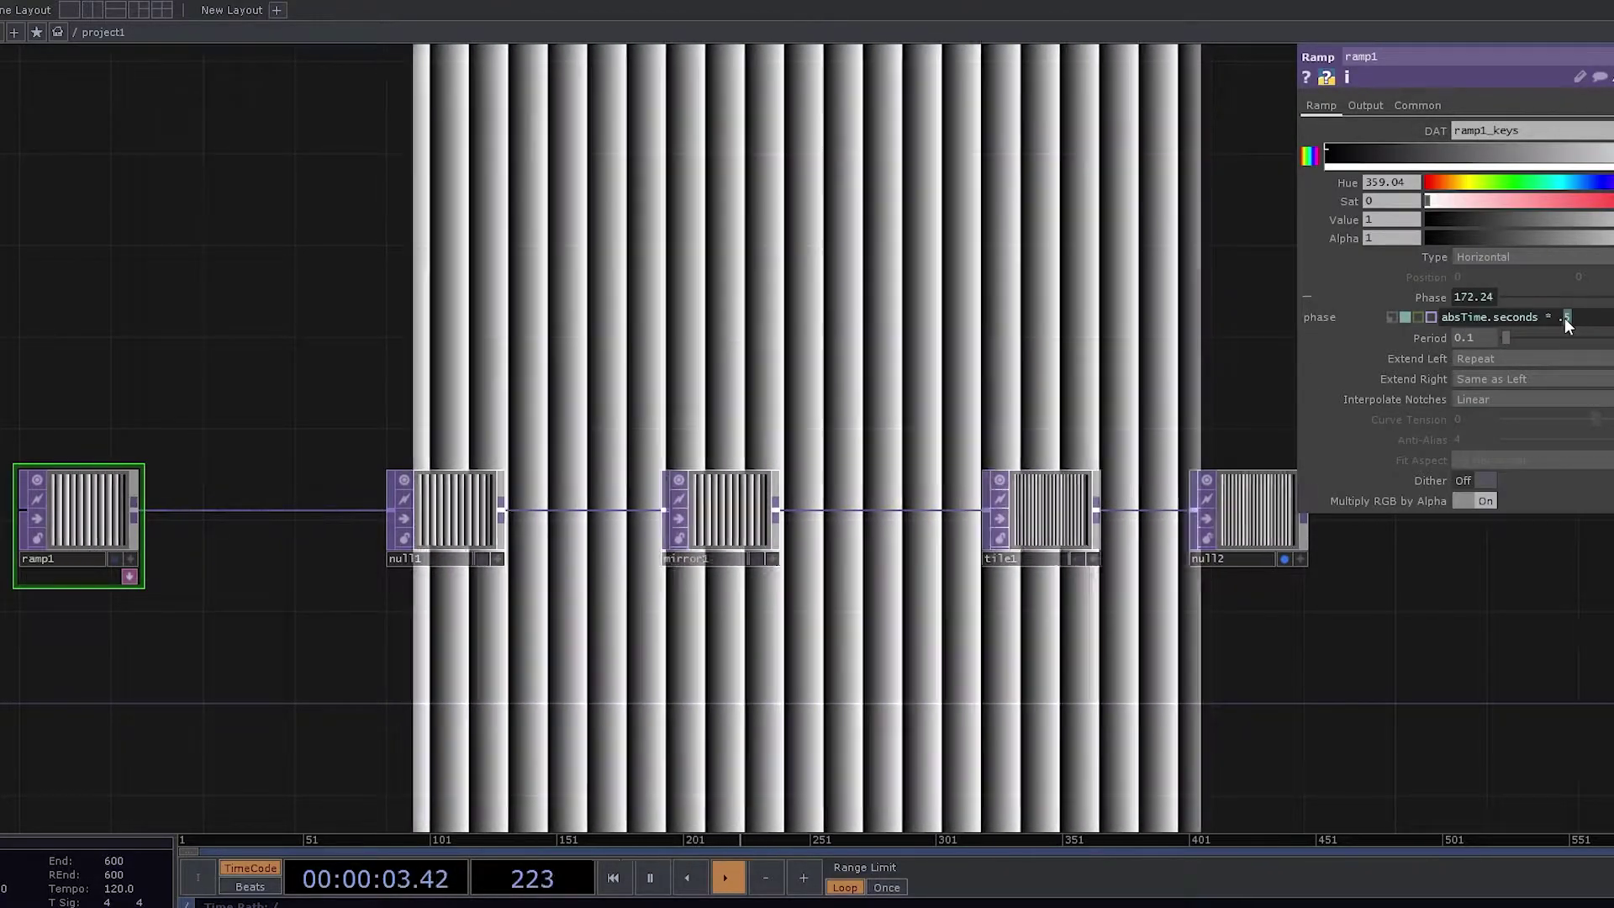
pyautogui.doubleClick(1564, 318)
pyautogui.write('1')
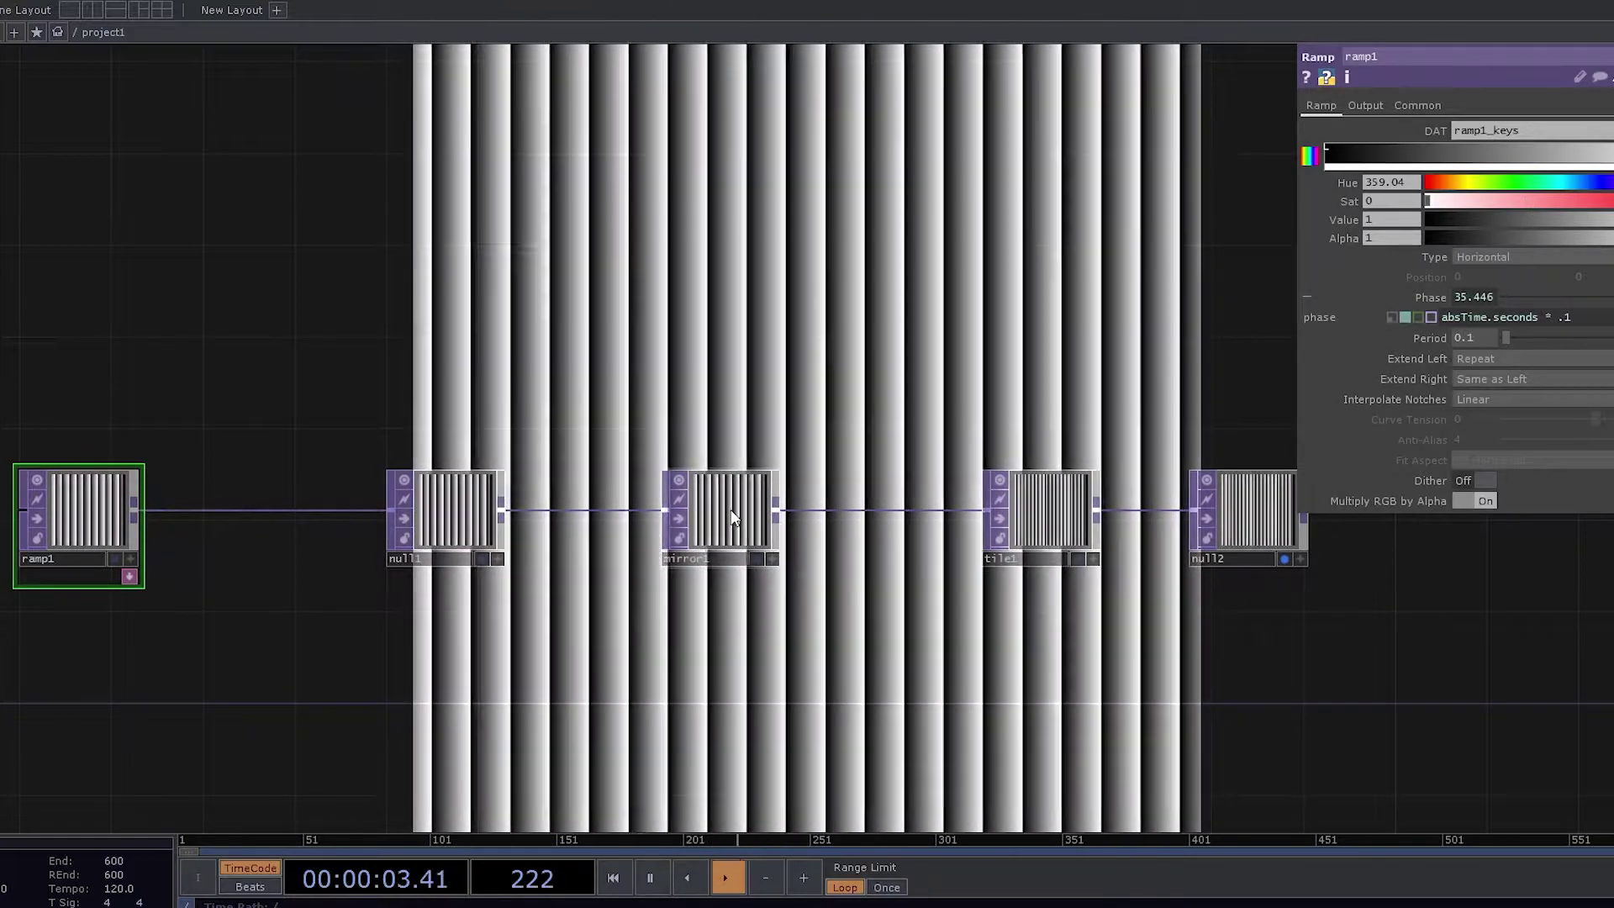
# Set mirror1's Rotate to 45 and turn on Flip Y and Flip X
pyautogui.click(749, 529)
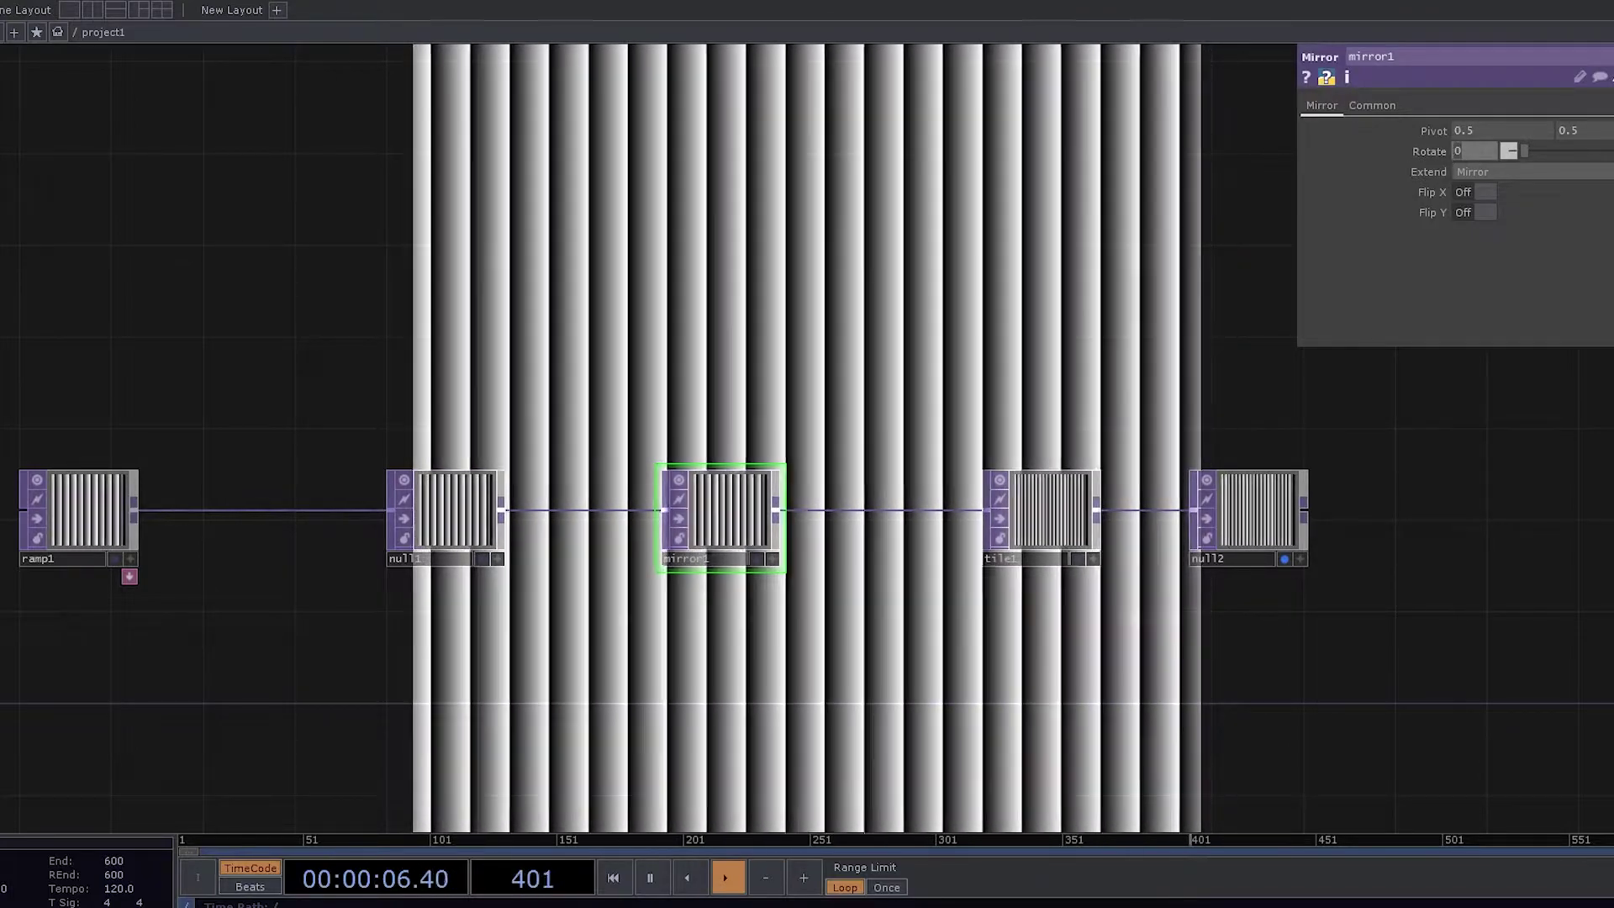
pyautogui.write('45')
pyautogui.press('Return')
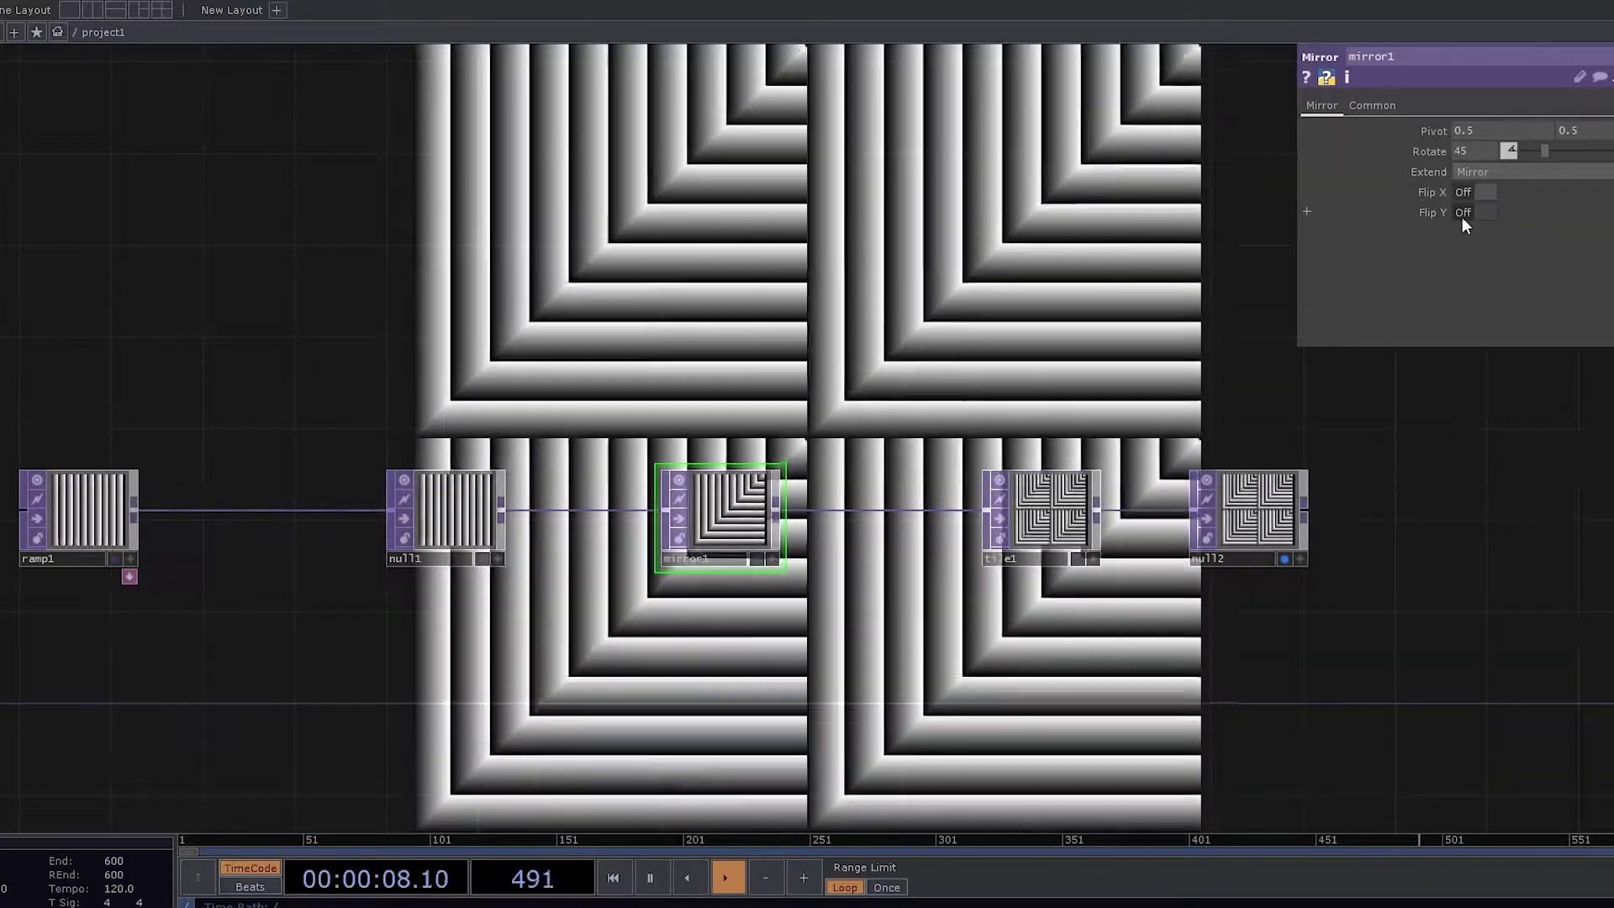
pyautogui.click(1464, 215)
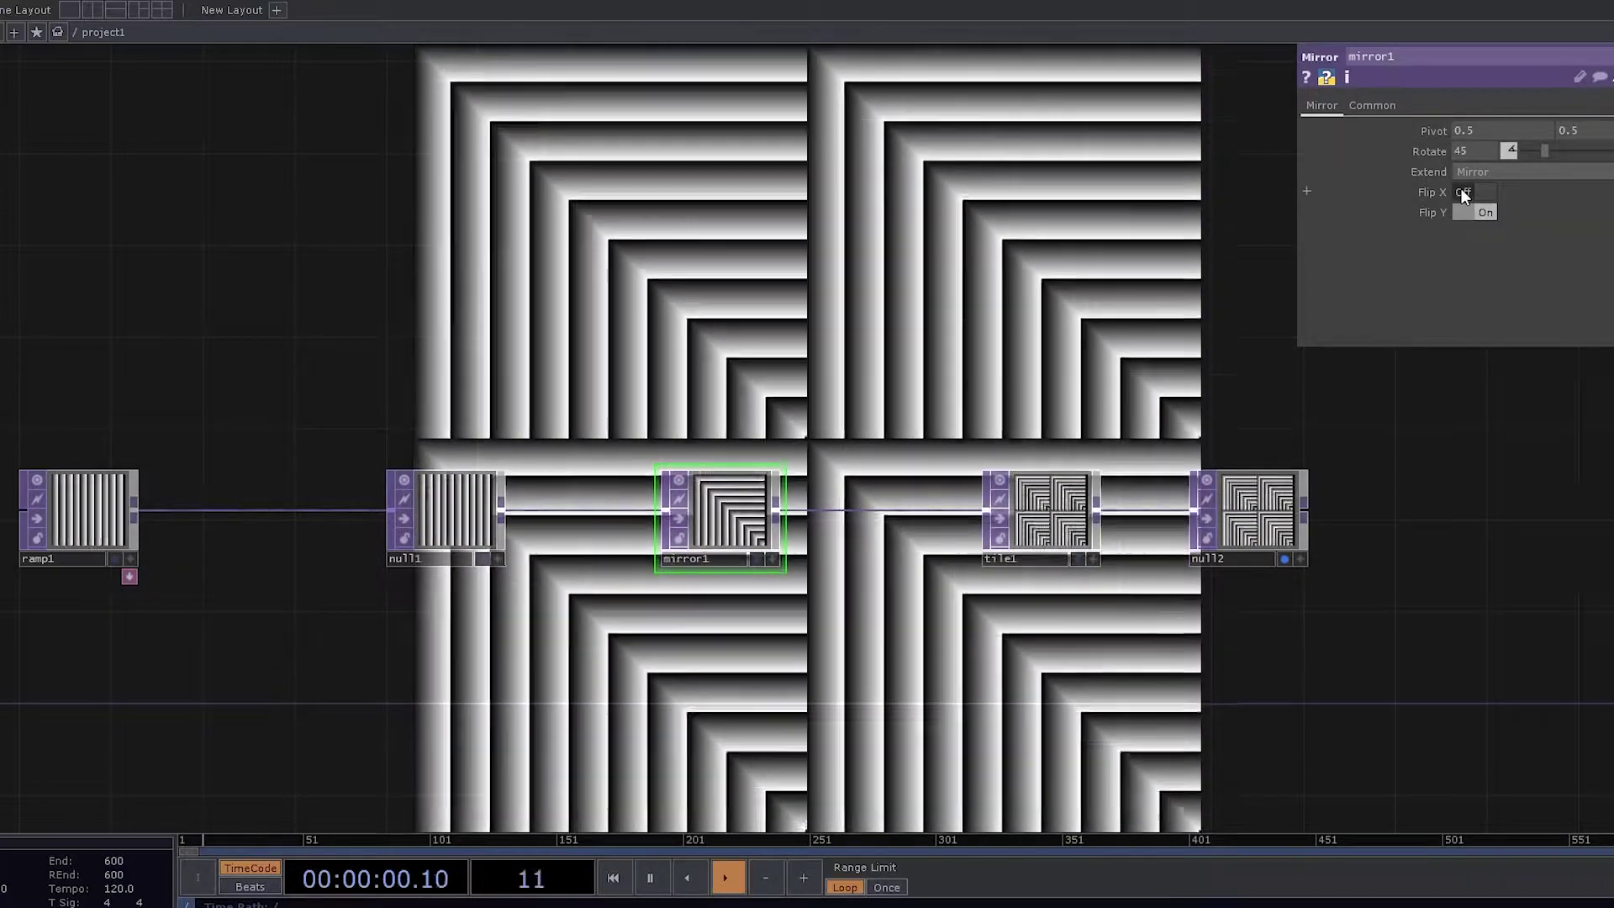
pyautogui.click(1462, 192)
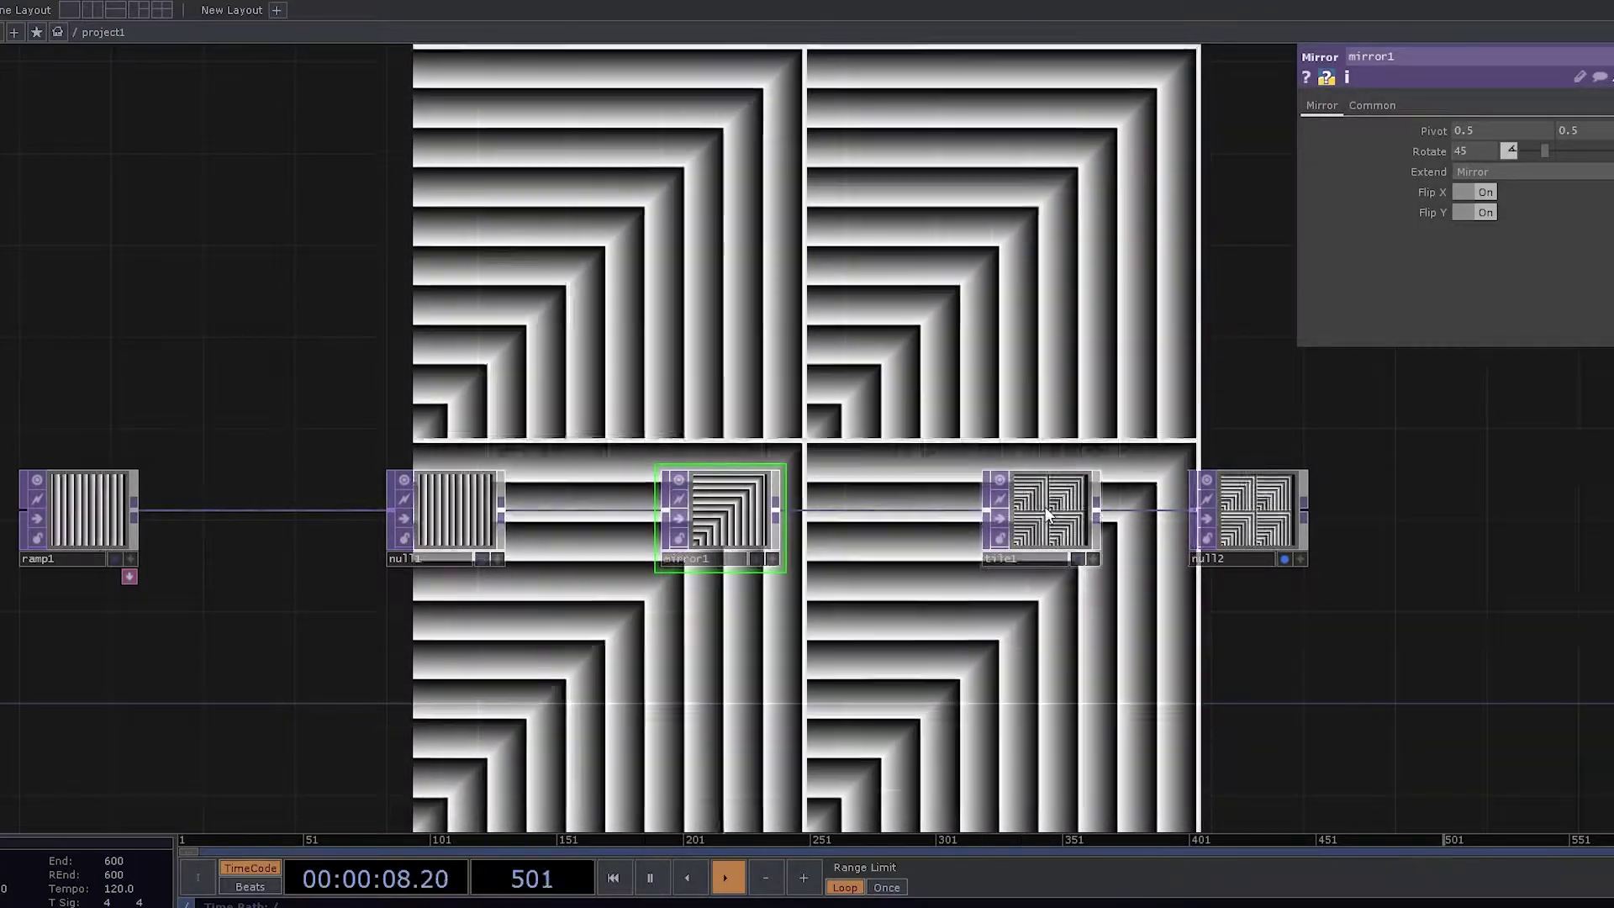
pyautogui.click(1046, 514)
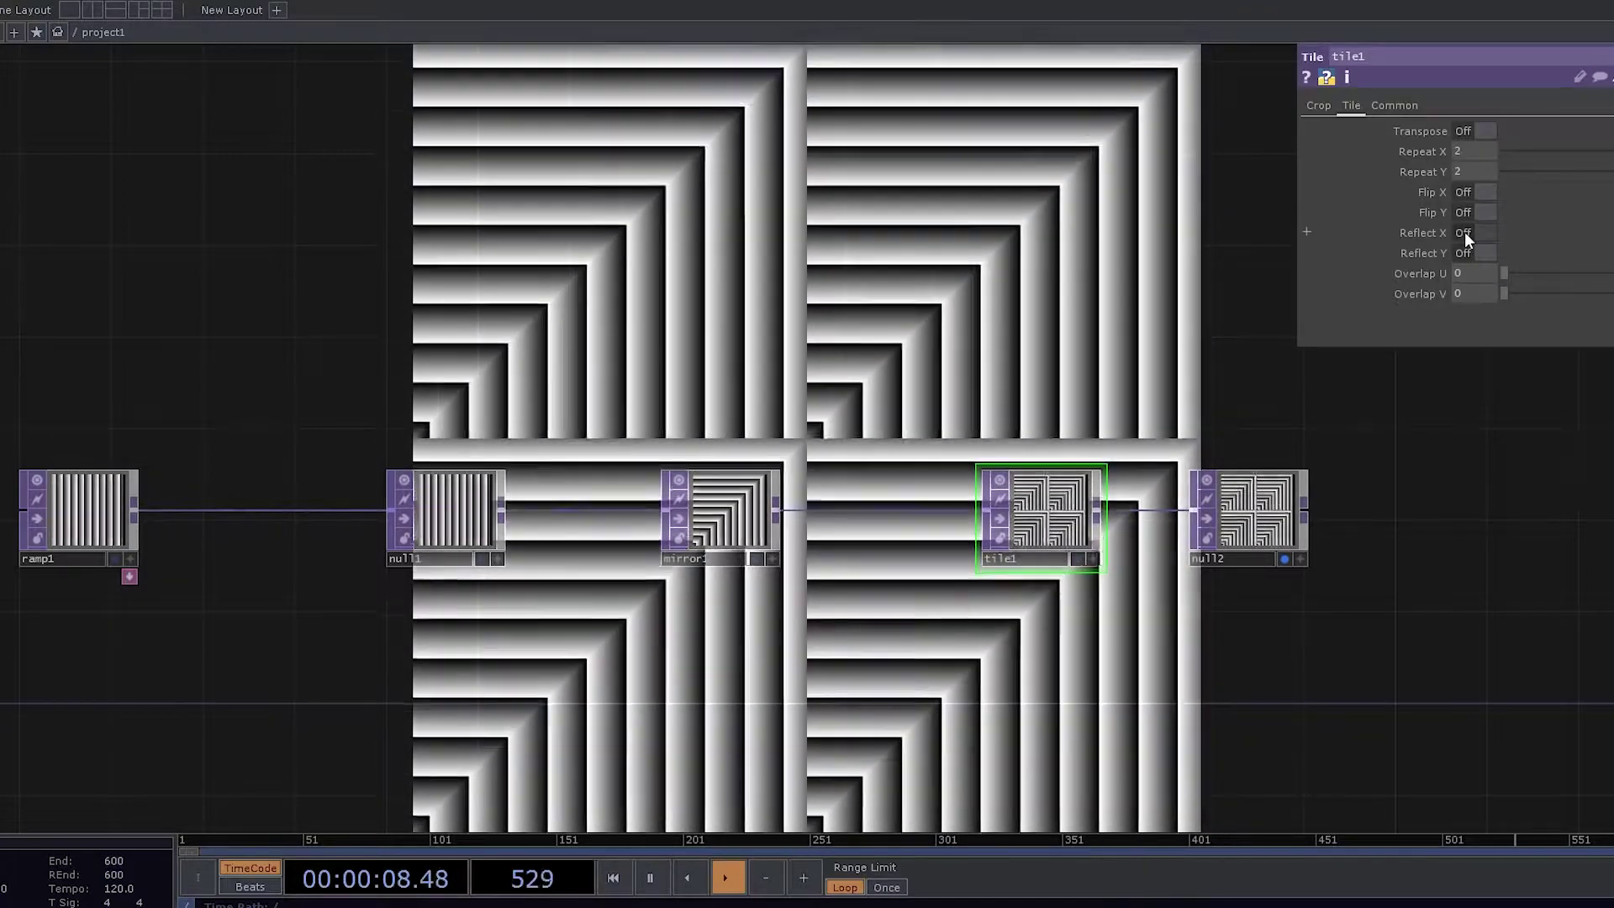
# Turn on tile1's Reflect X and Reflect Y, then shift tile1 and null2 to the right
pyautogui.click(1464, 232)
pyautogui.click(1464, 251)
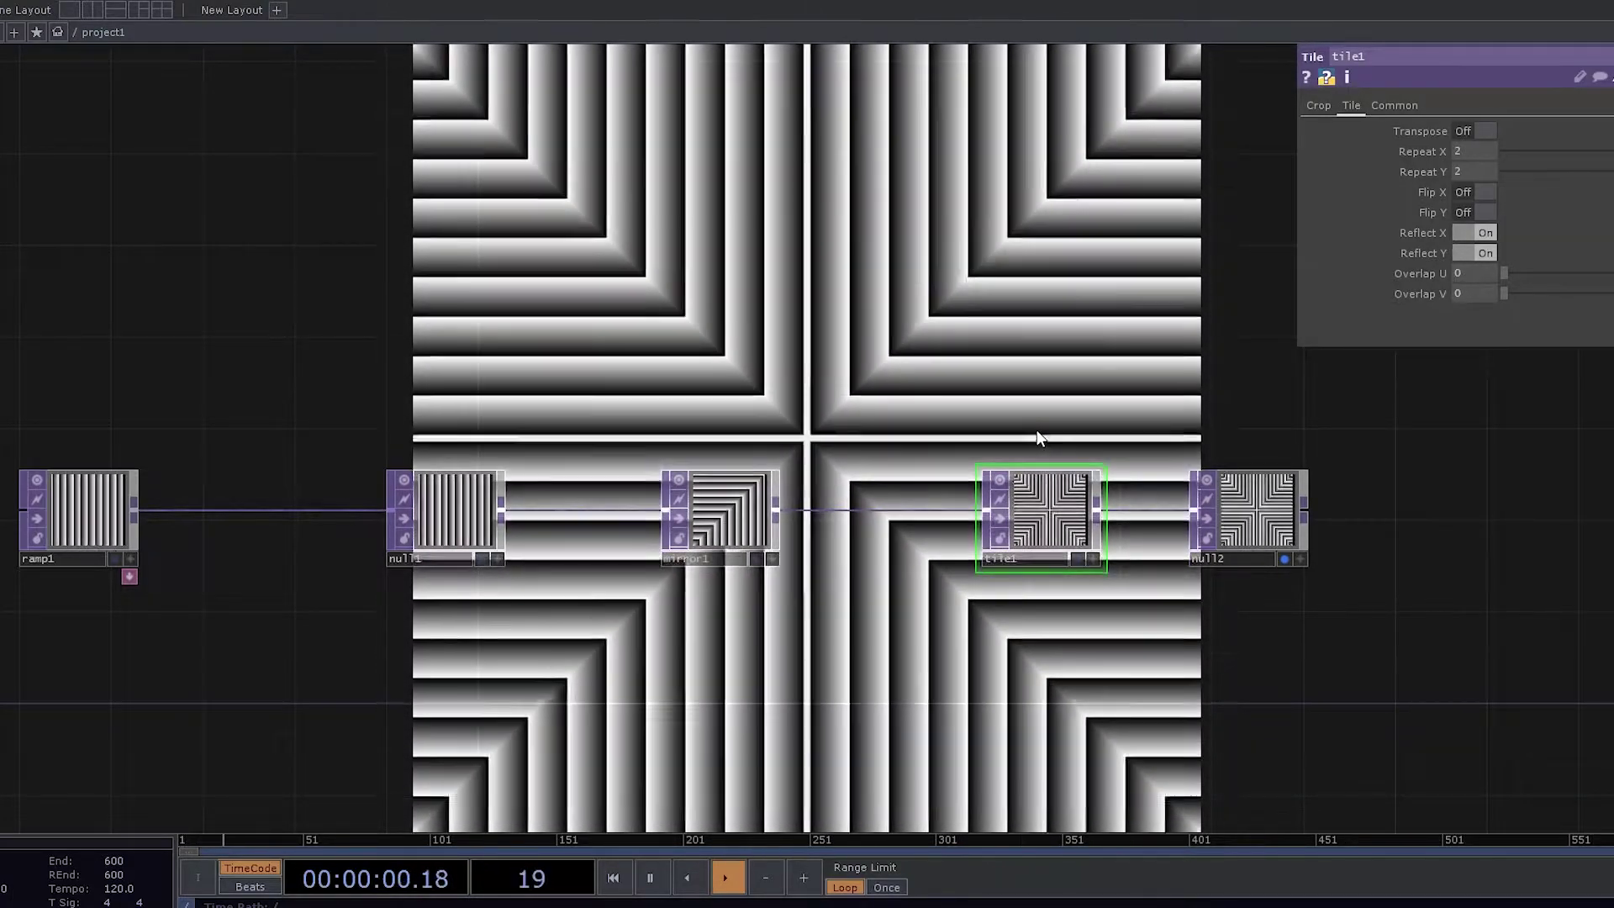
pyautogui.keyDown('ctrl'); pyautogui.click(1207, 552); pyautogui.keyUp('ctrl')
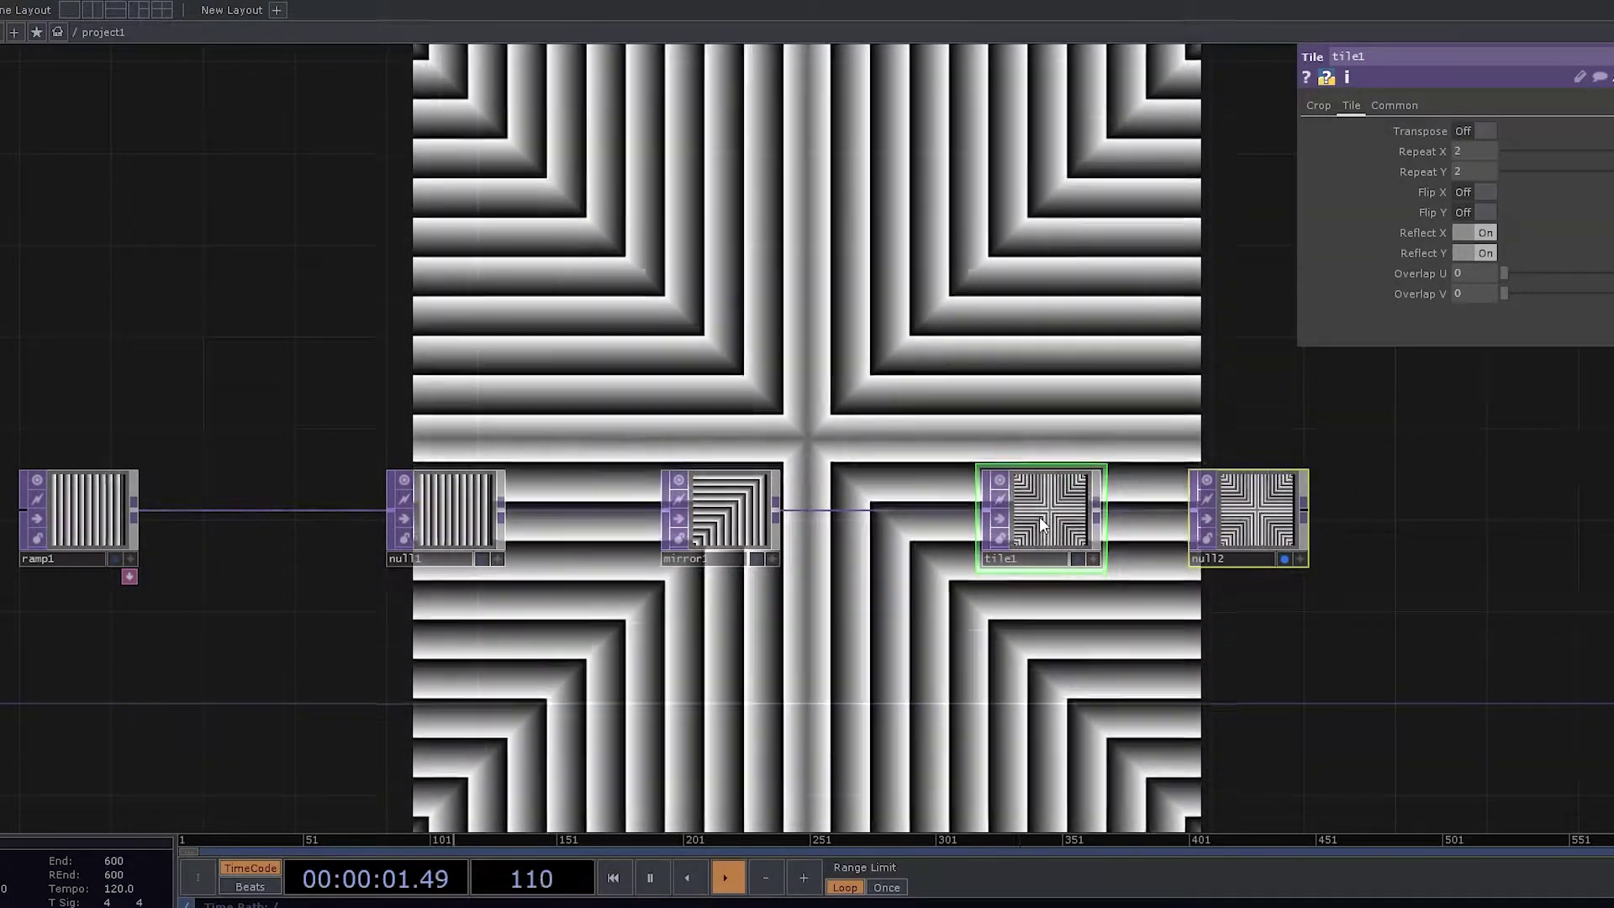
pyautogui.moveTo(1040, 522); pyautogui.dragTo(1336, 521)
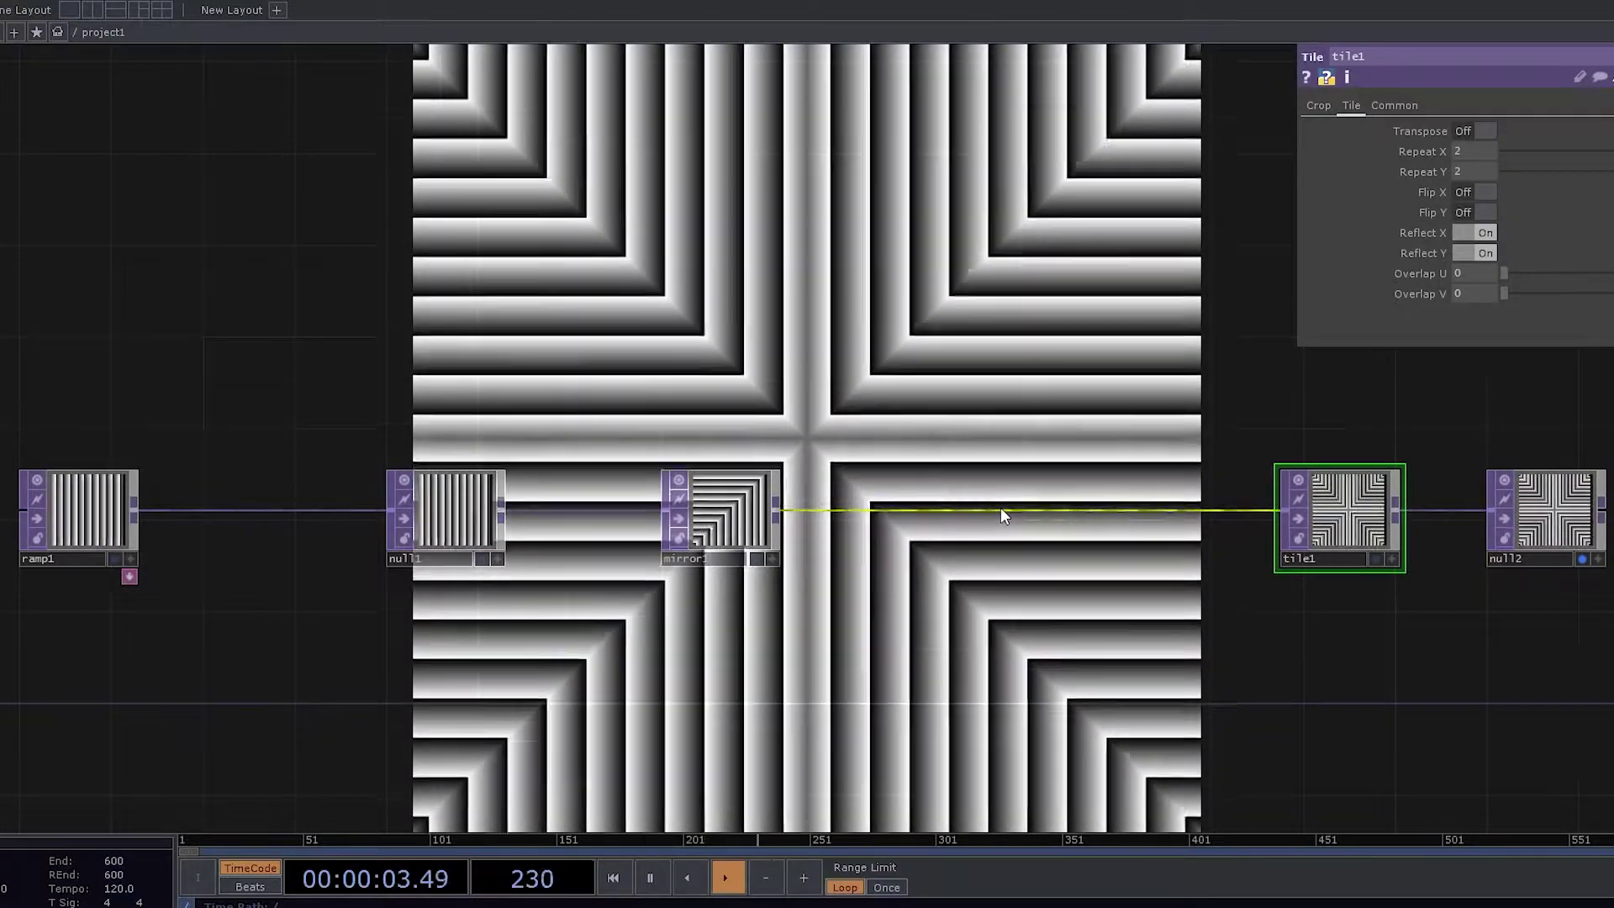
# Insert a new Mirror operator, mirror2, on the wire between mirror1 and tile1
pyautogui.rightClick(1000, 509)
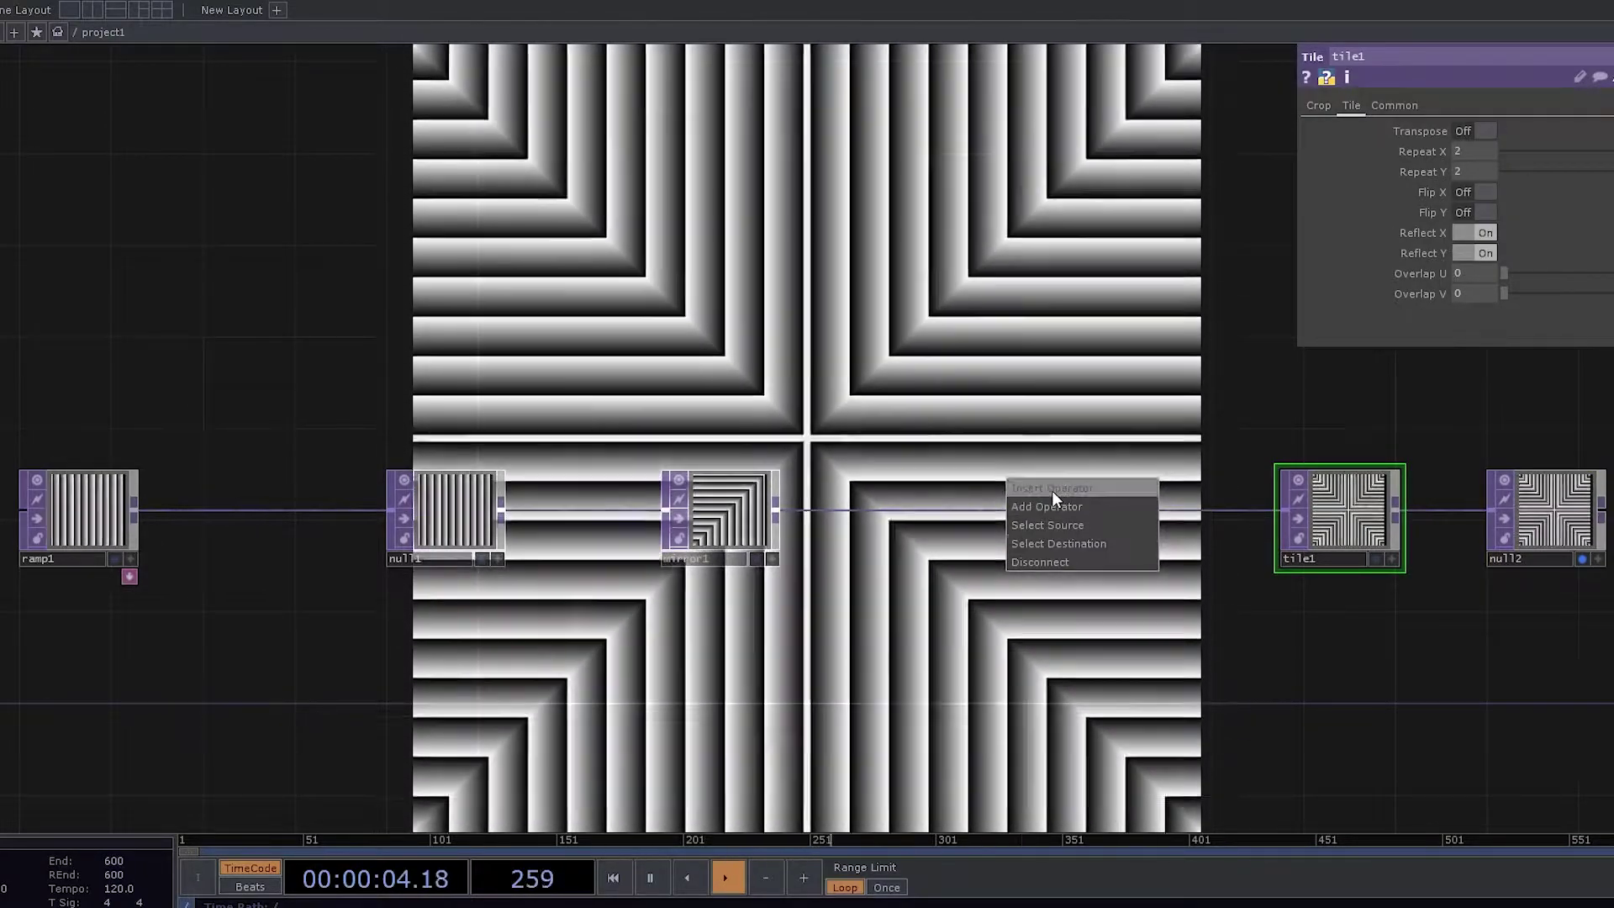
pyautogui.click(1052, 491)
pyautogui.write('mi')
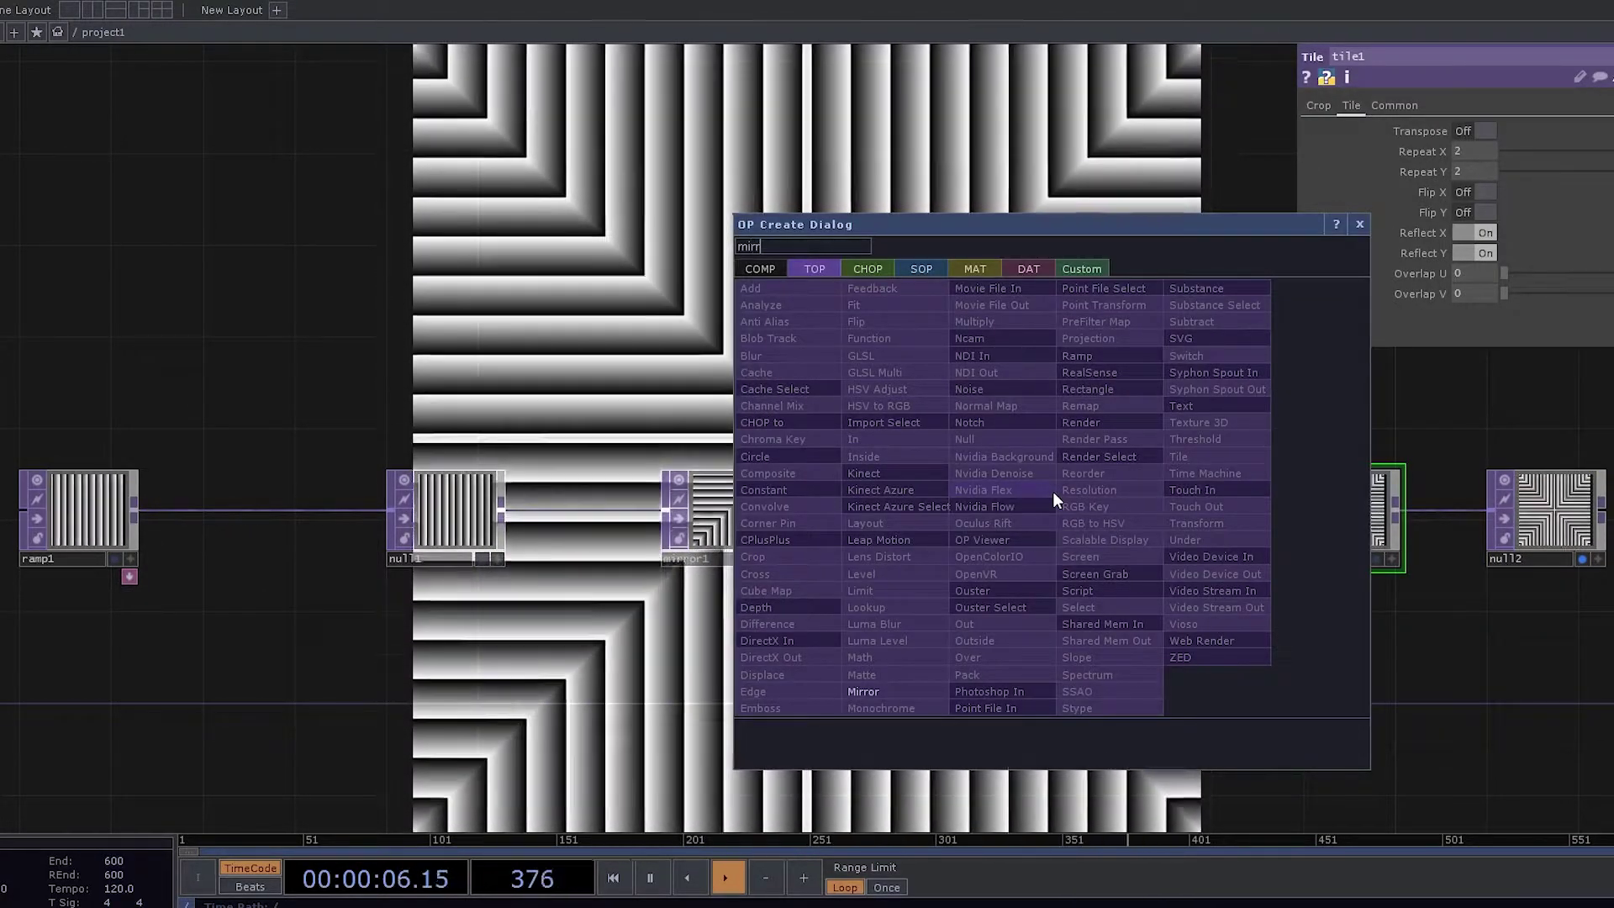
pyautogui.write('r')
pyautogui.click(884, 691)
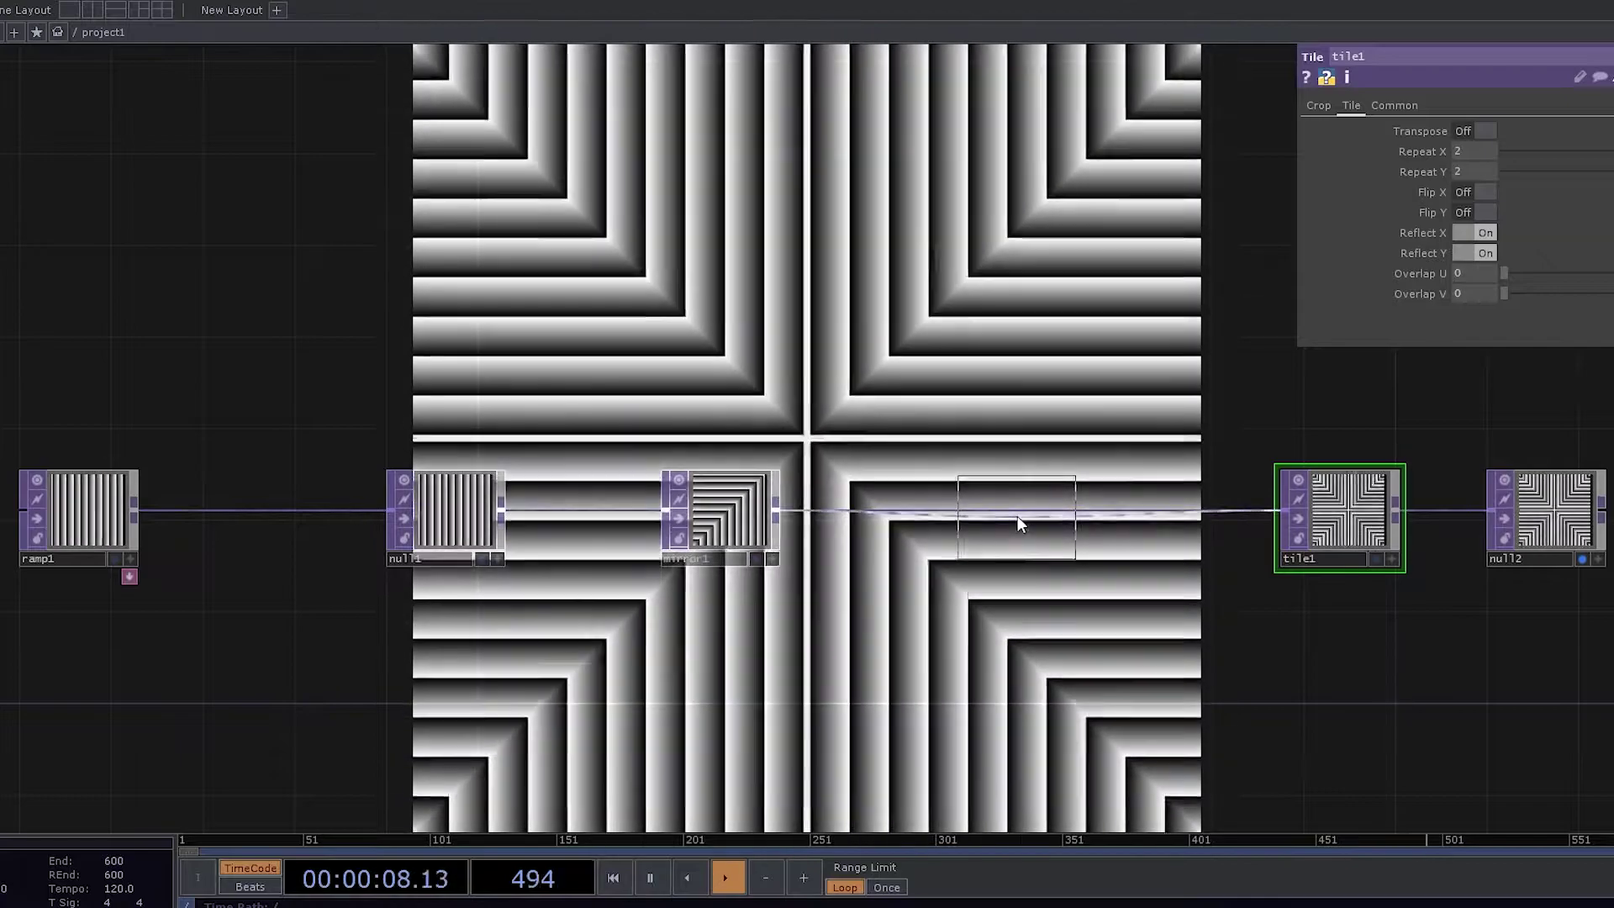
pyautogui.click(1018, 522)
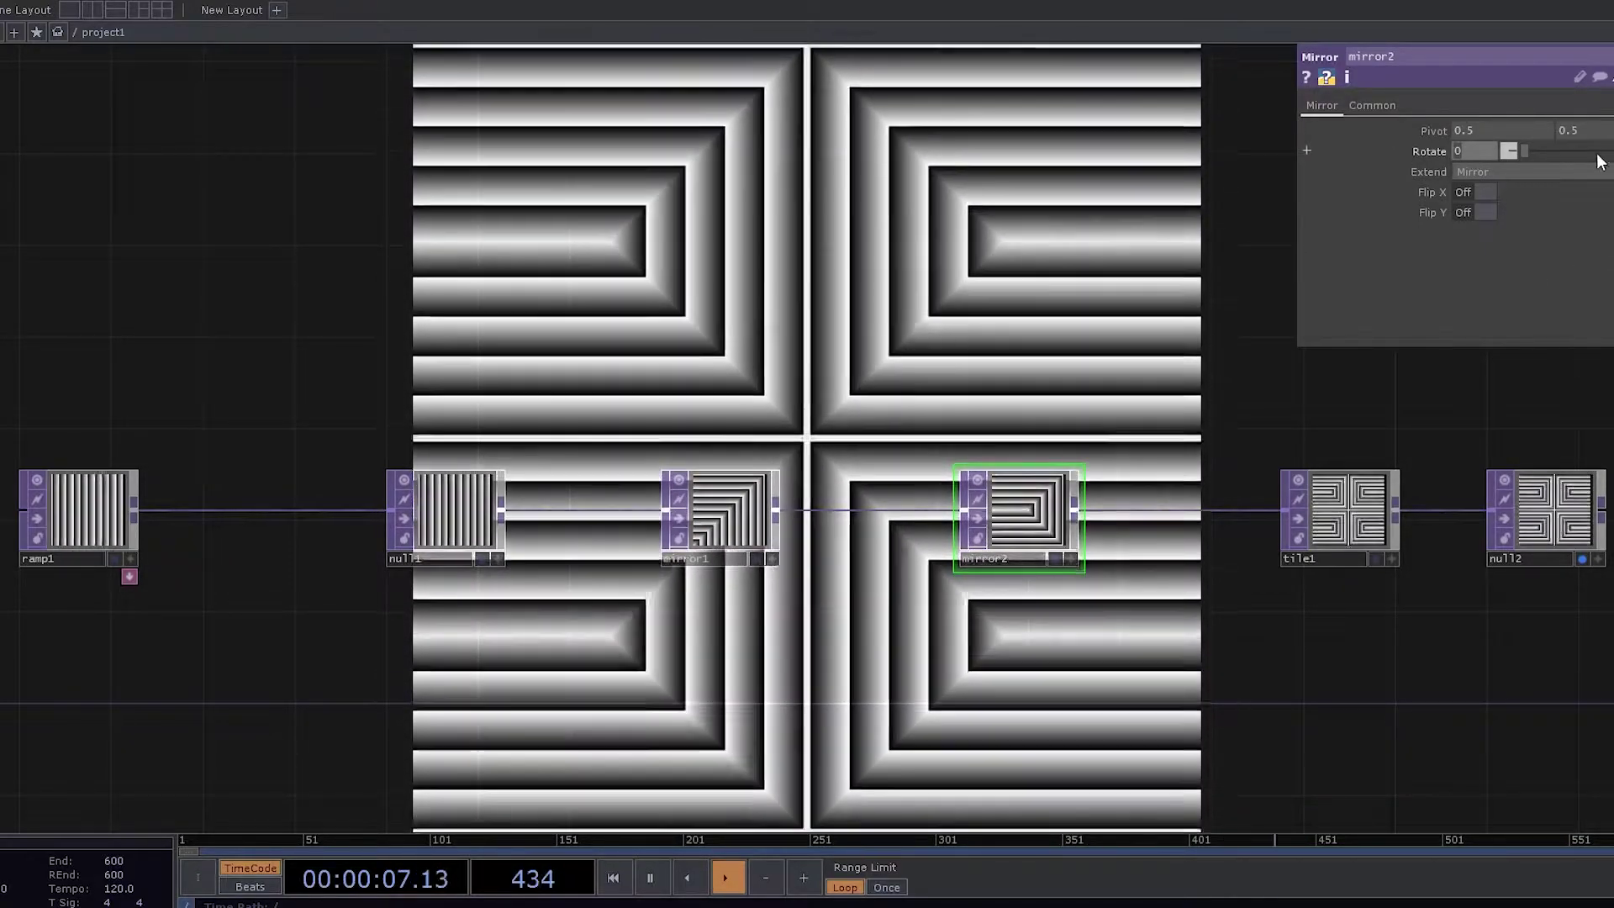
# Set mirror2's Rotate to 45 and turn on Flip X and Flip Y
pyautogui.write('455')
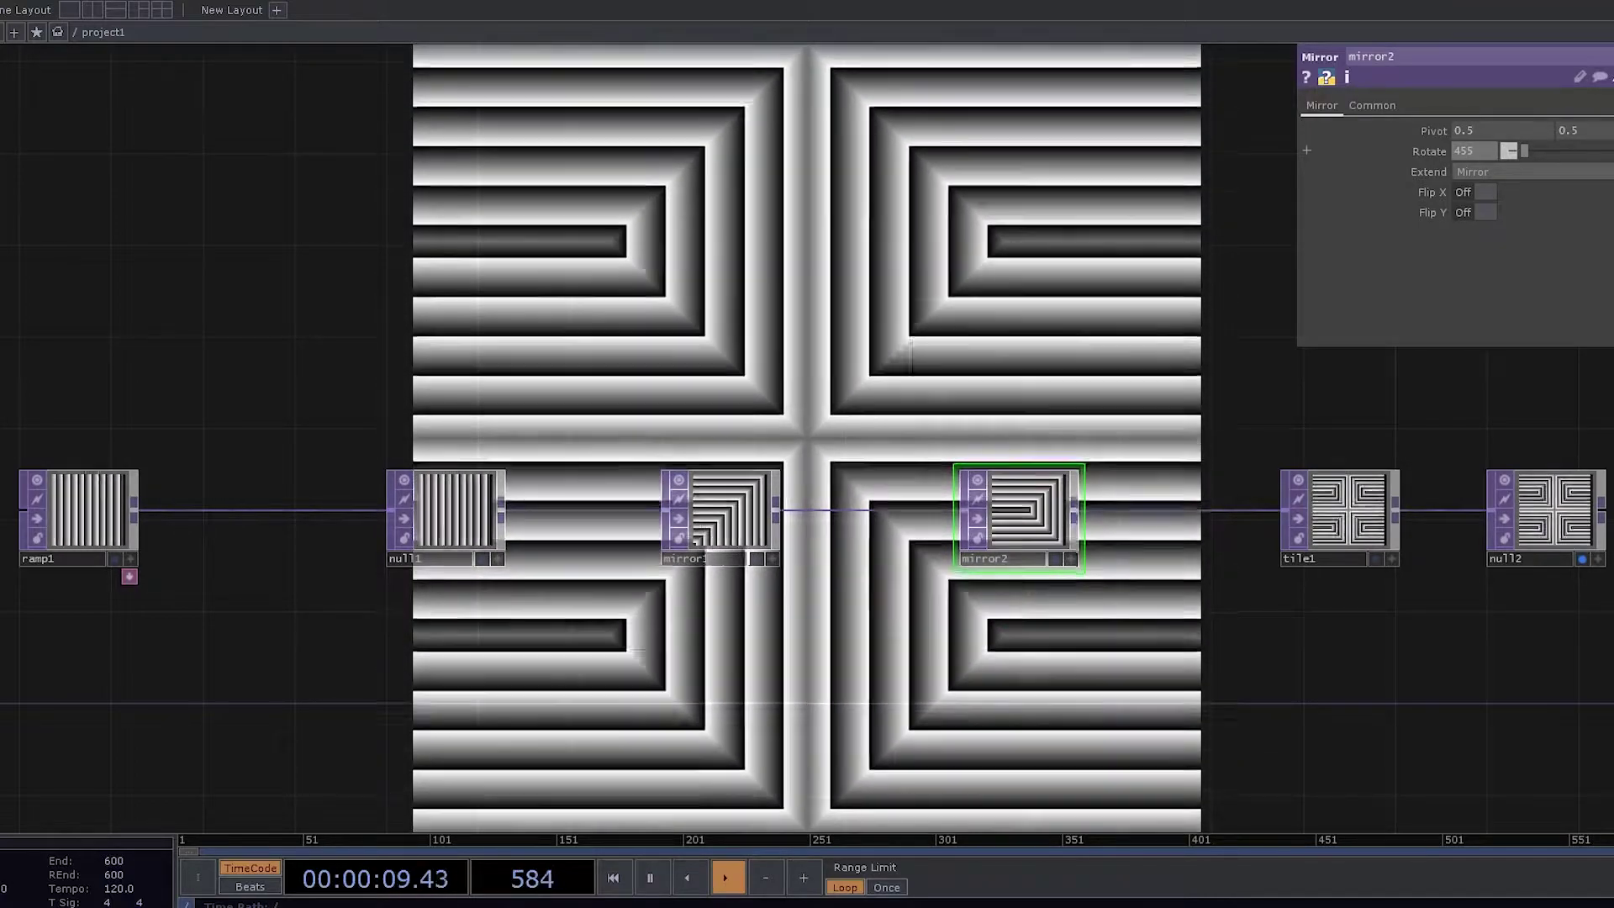
pyautogui.press('Return')
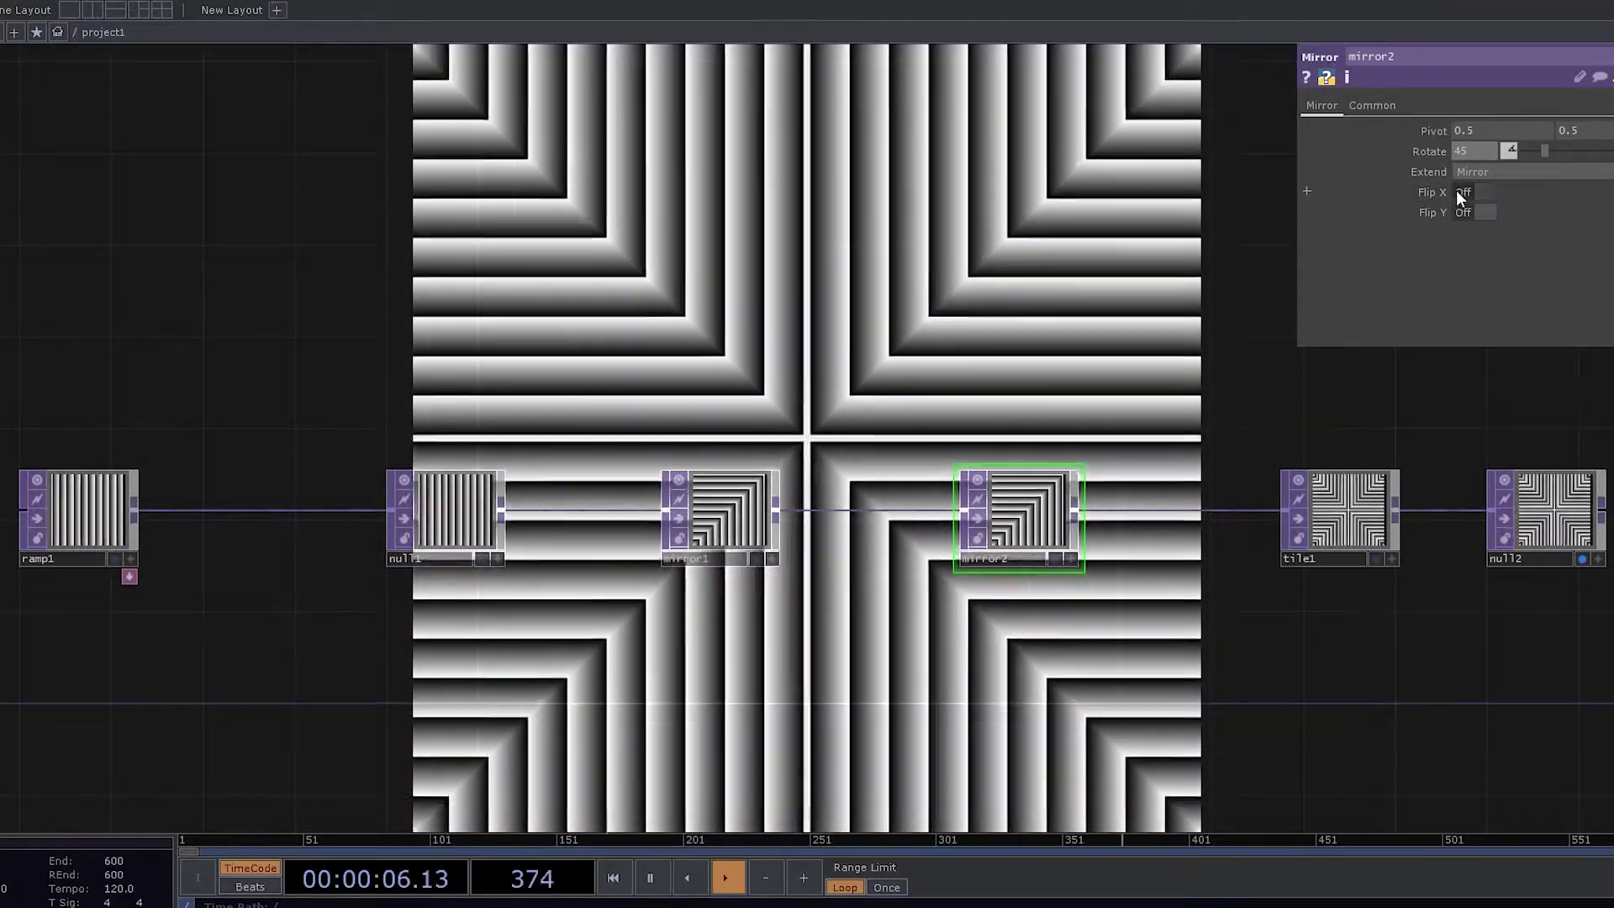
pyautogui.click(1461, 191)
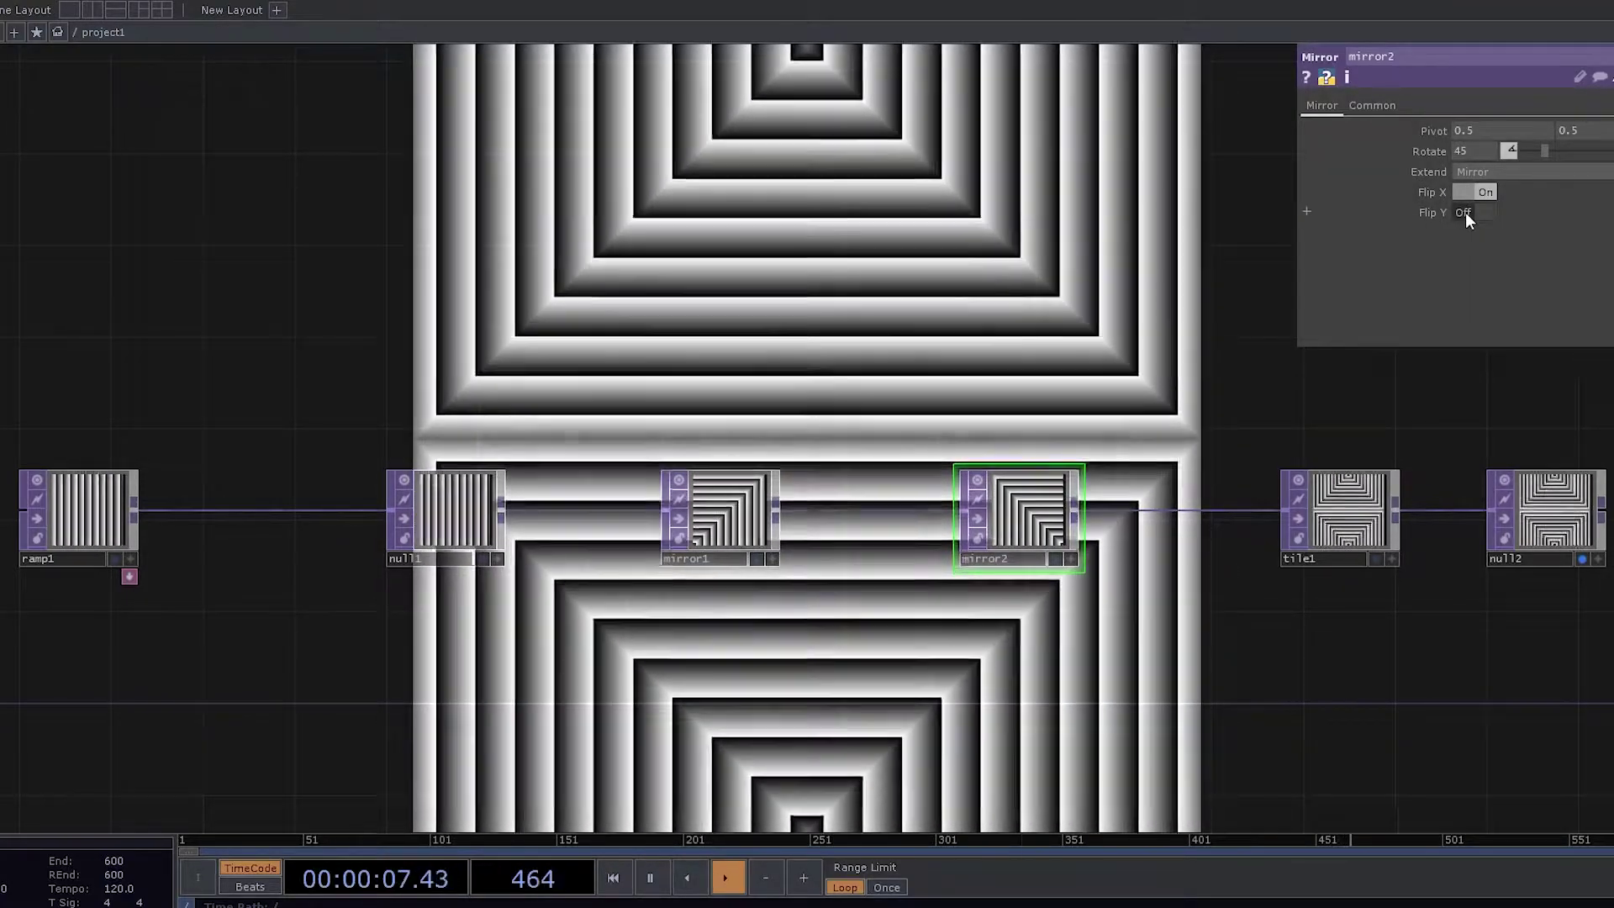
pyautogui.click(1464, 212)
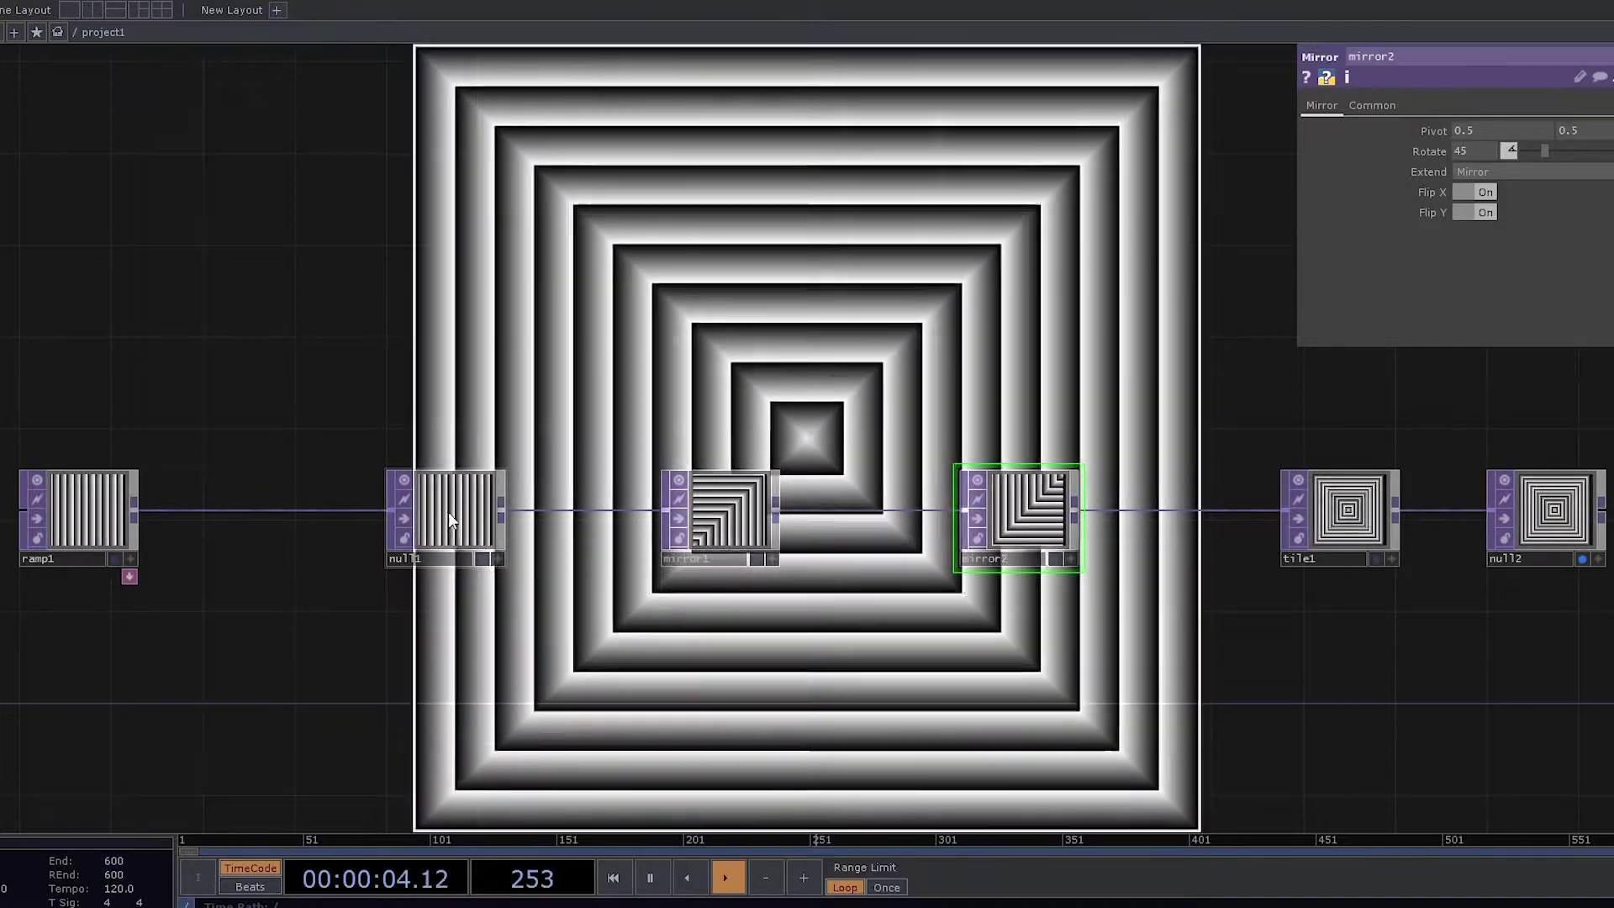
# Move null1 right and insert a Transform operator between ramp1 and null1
pyautogui.moveTo(447, 511); pyautogui.dragTo(516, 511)
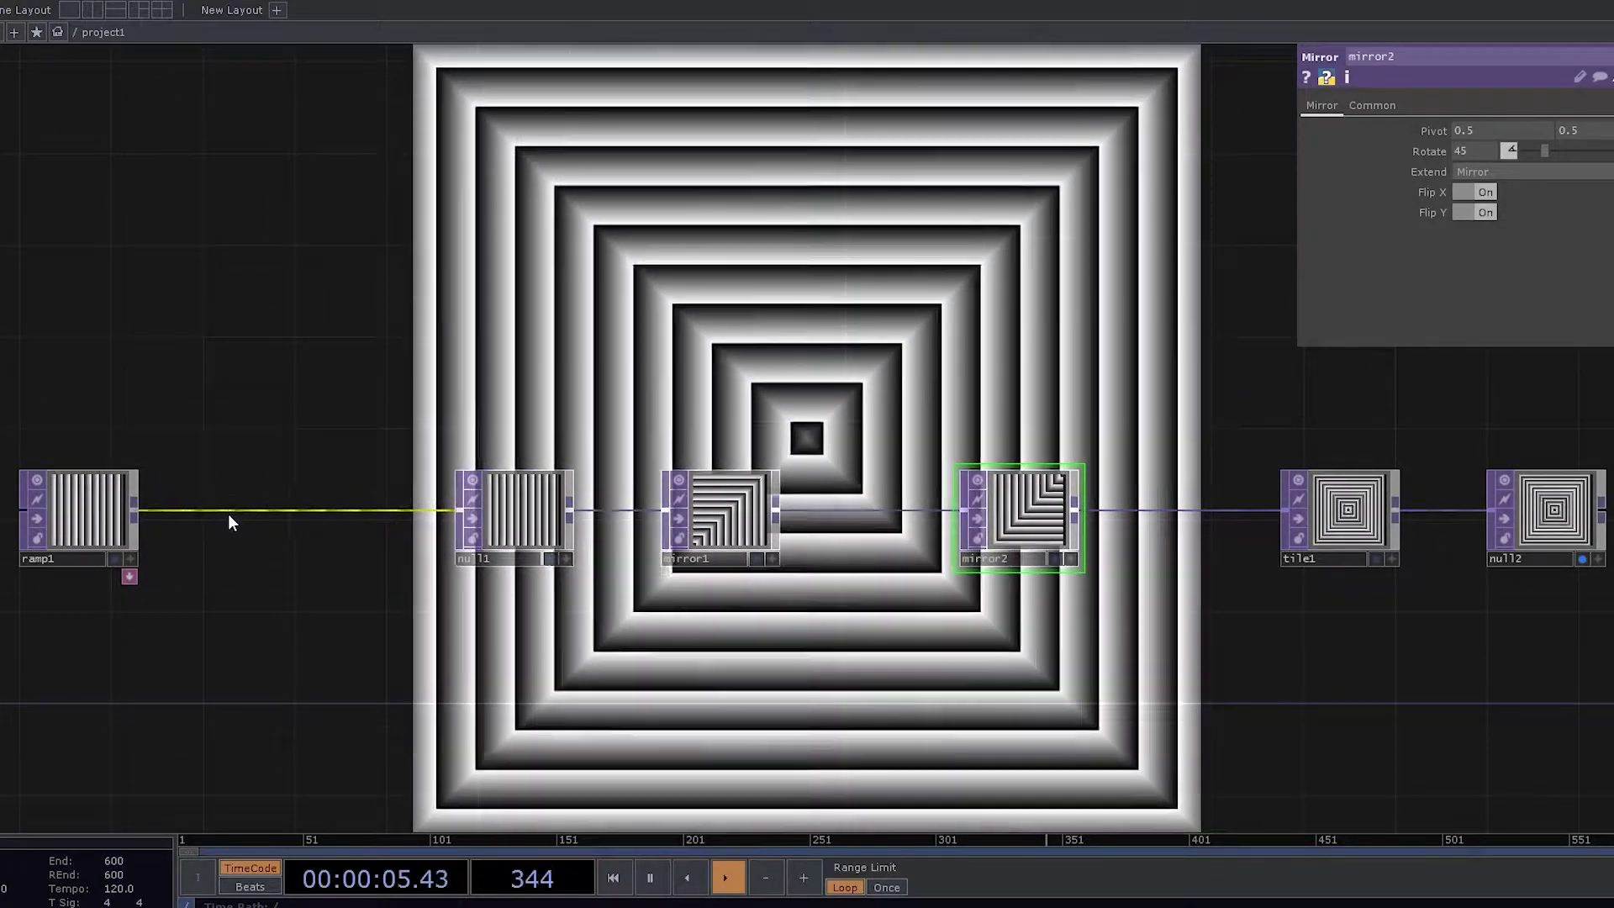
pyautogui.rightClick(244, 510)
pyautogui.click(270, 489)
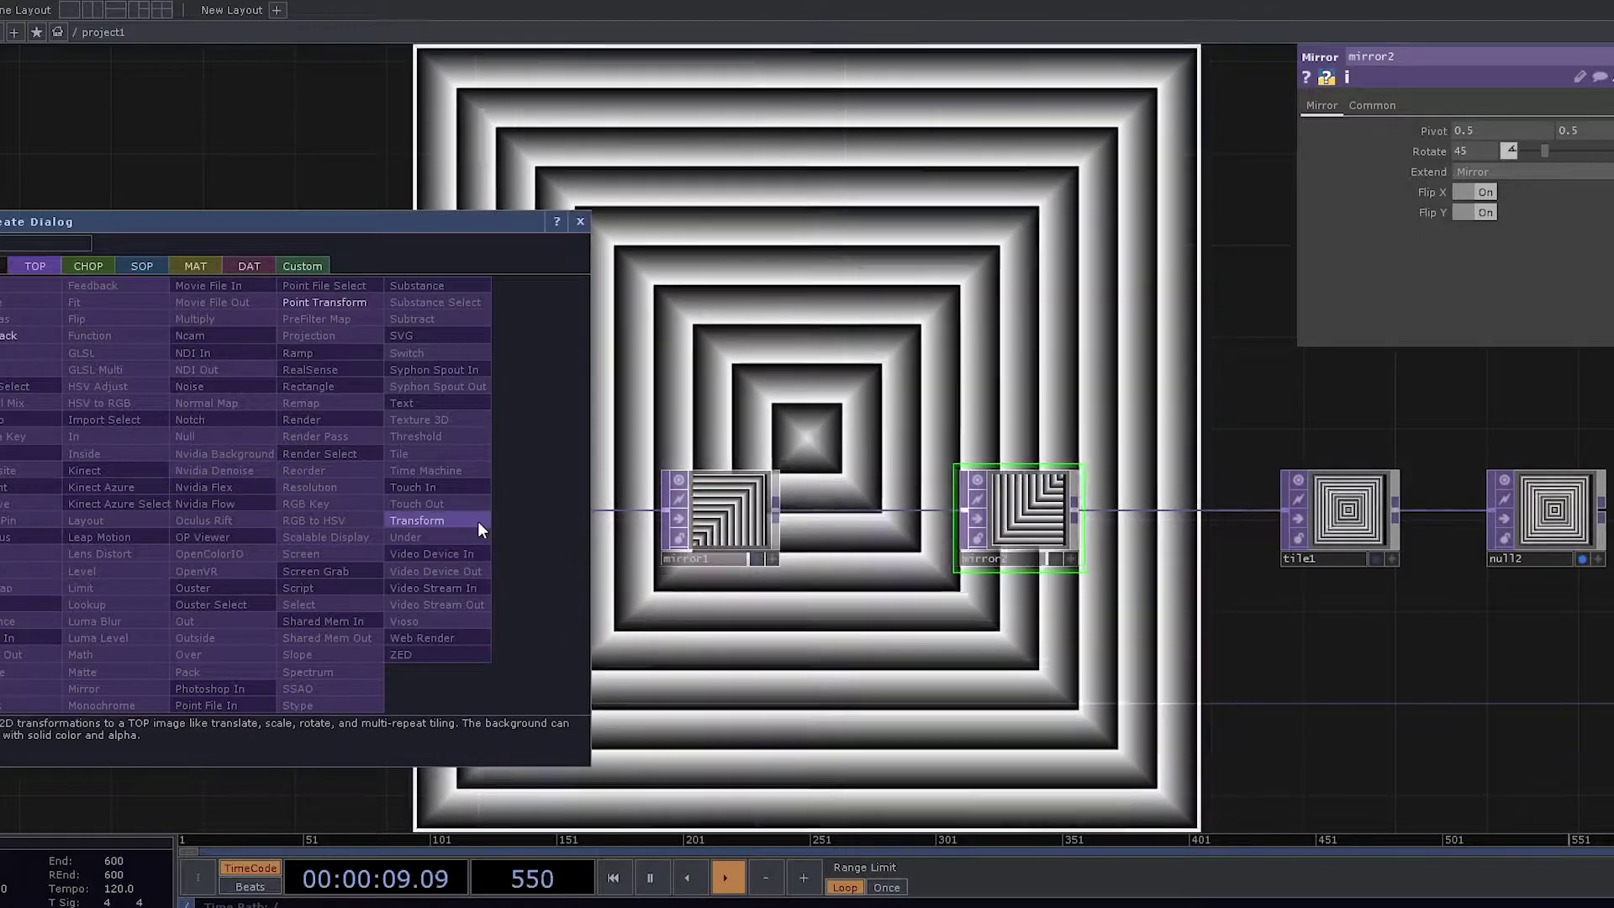
pyautogui.click(476, 521)
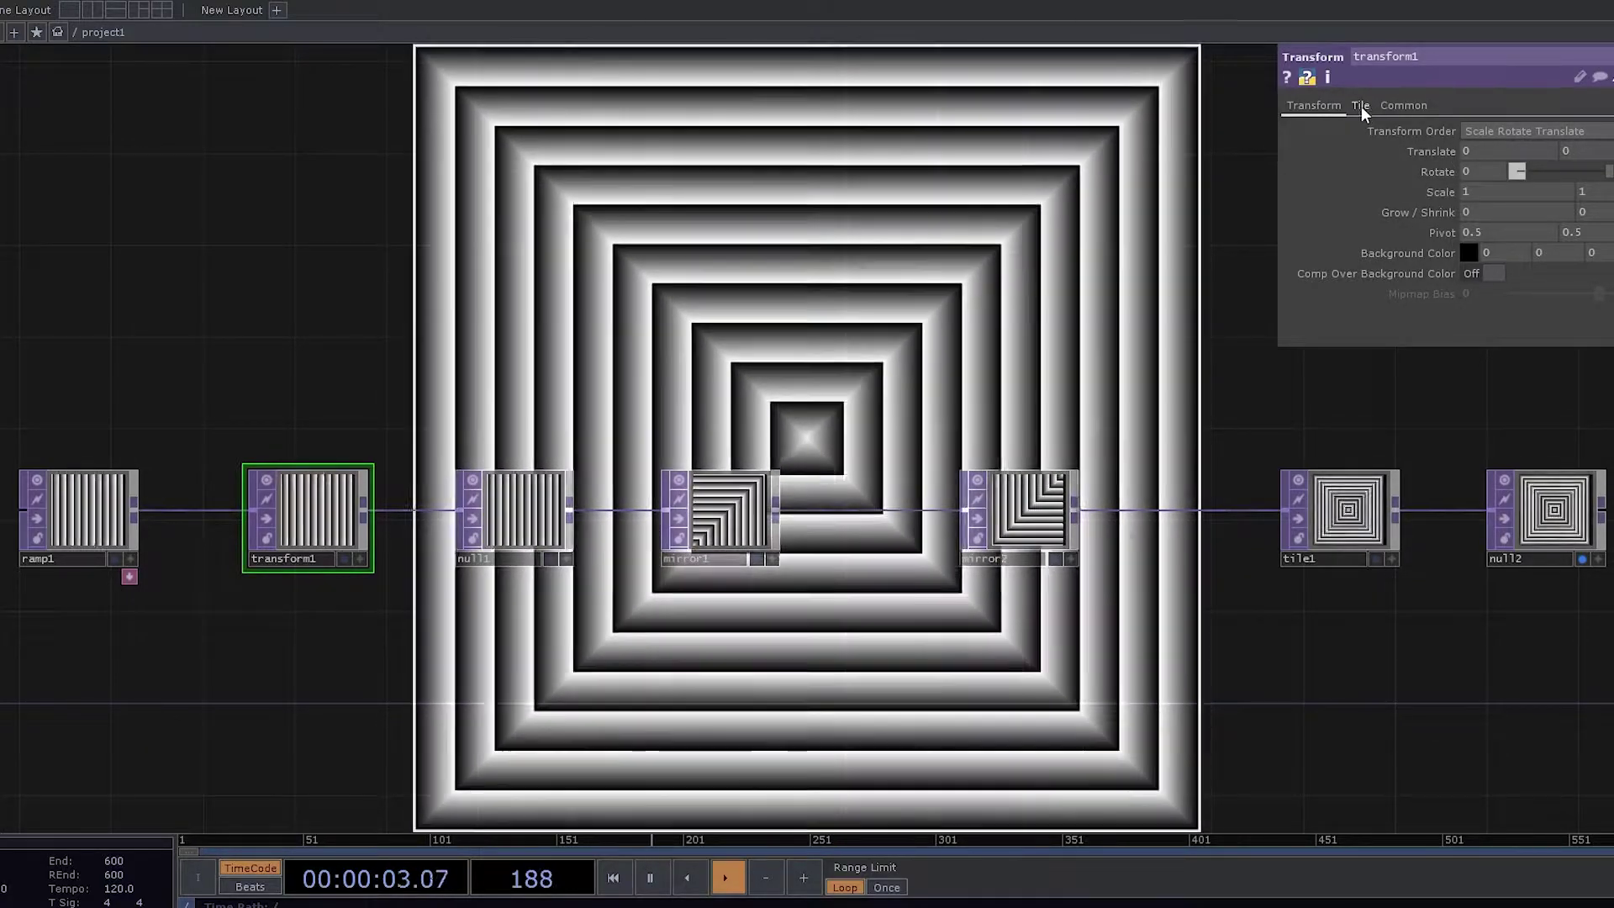
# Set transform1's Rotate to 45 degrees on the Transform page
pyautogui.click(1361, 105)
pyautogui.click(1508, 130)
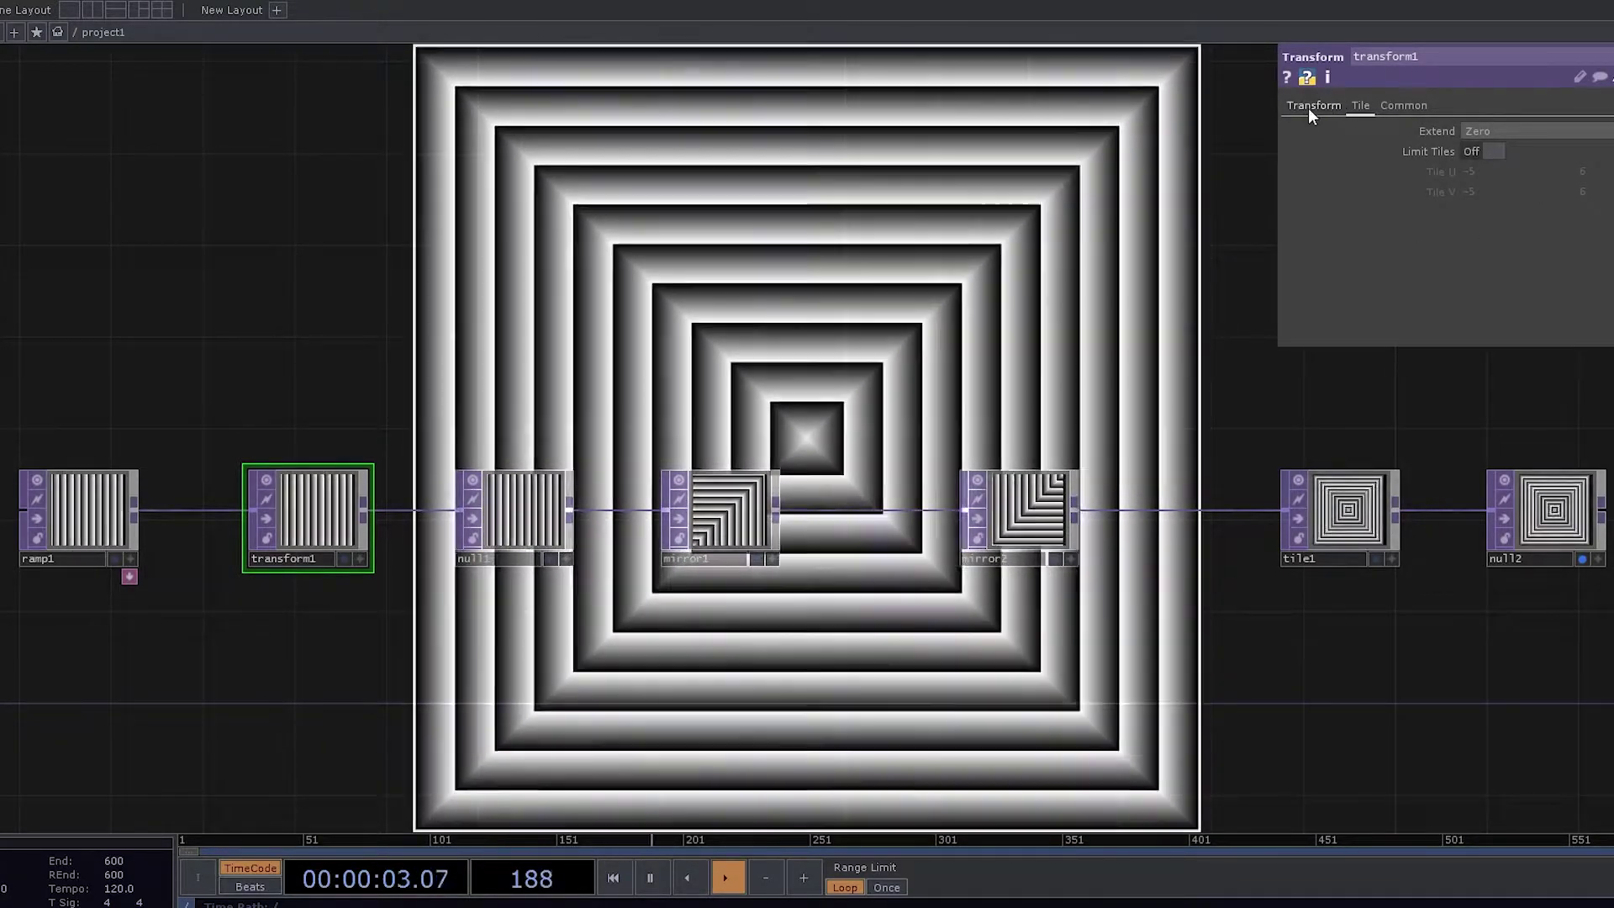
pyautogui.click(1307, 108)
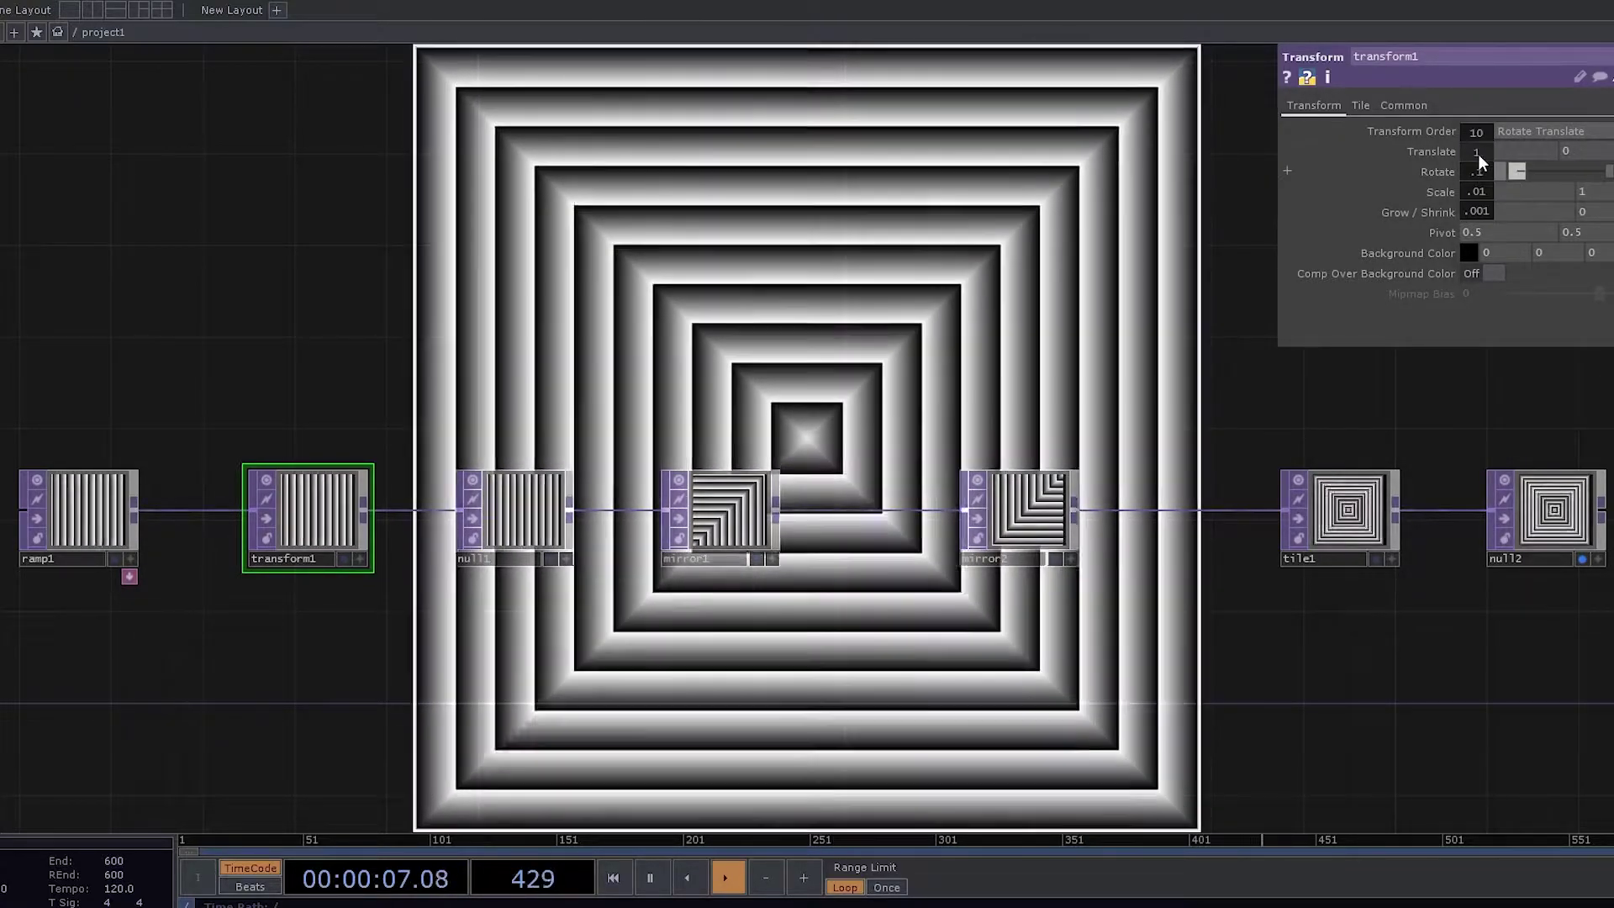
pyautogui.moveTo(1477, 153); pyautogui.dragTo(1555, 126, button='middle')
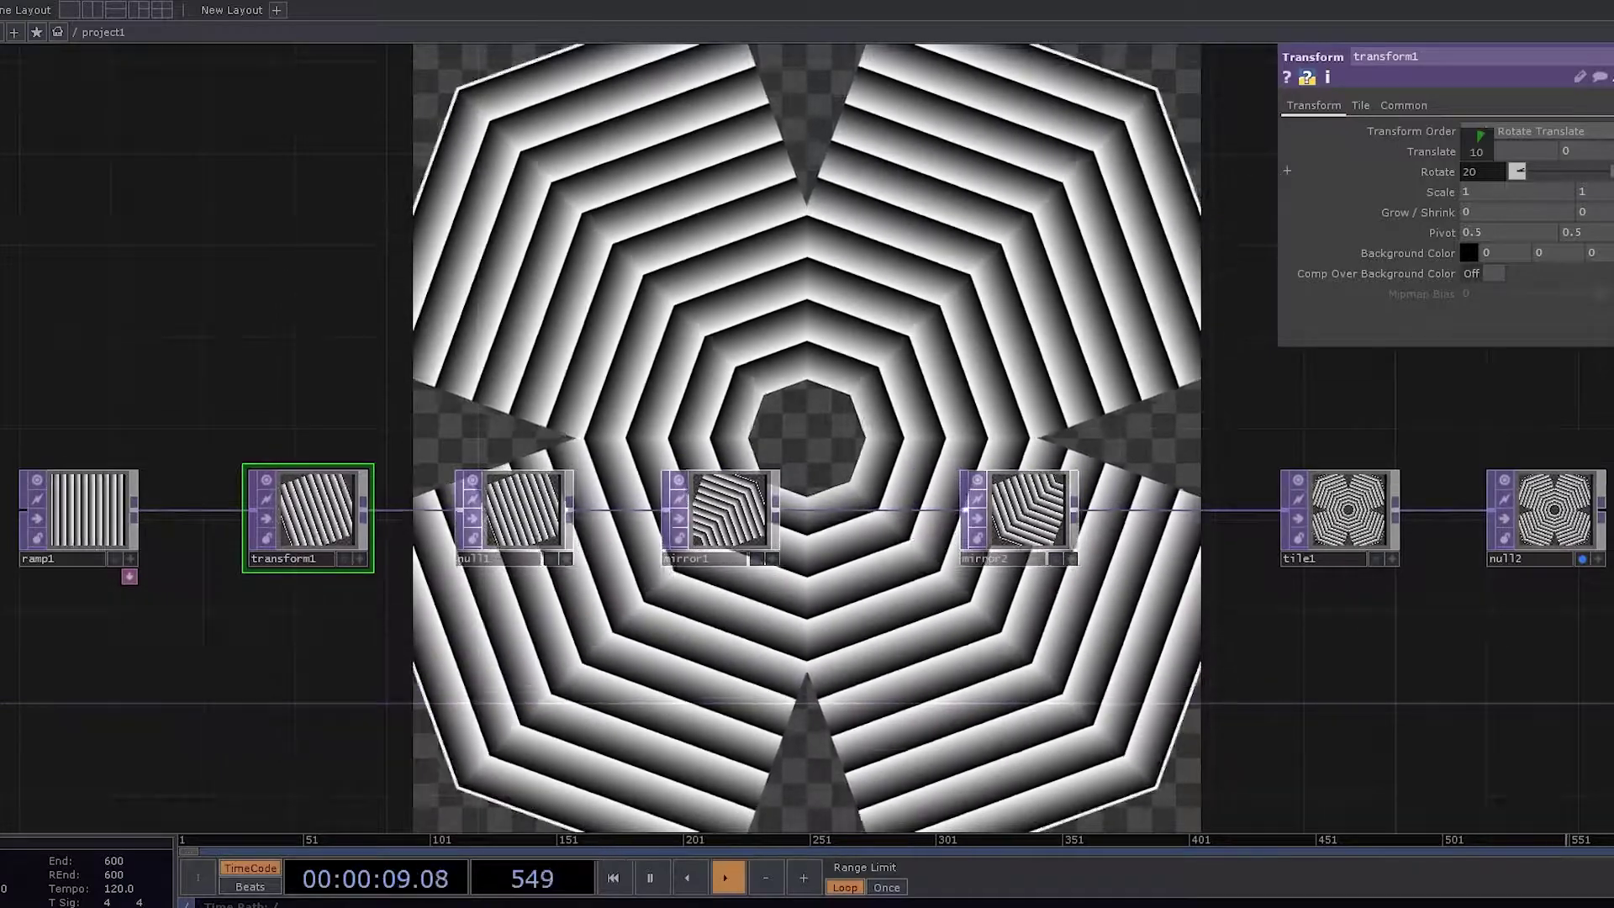
pyautogui.moveTo(1517, 171); pyautogui.dragTo(1517, 171)
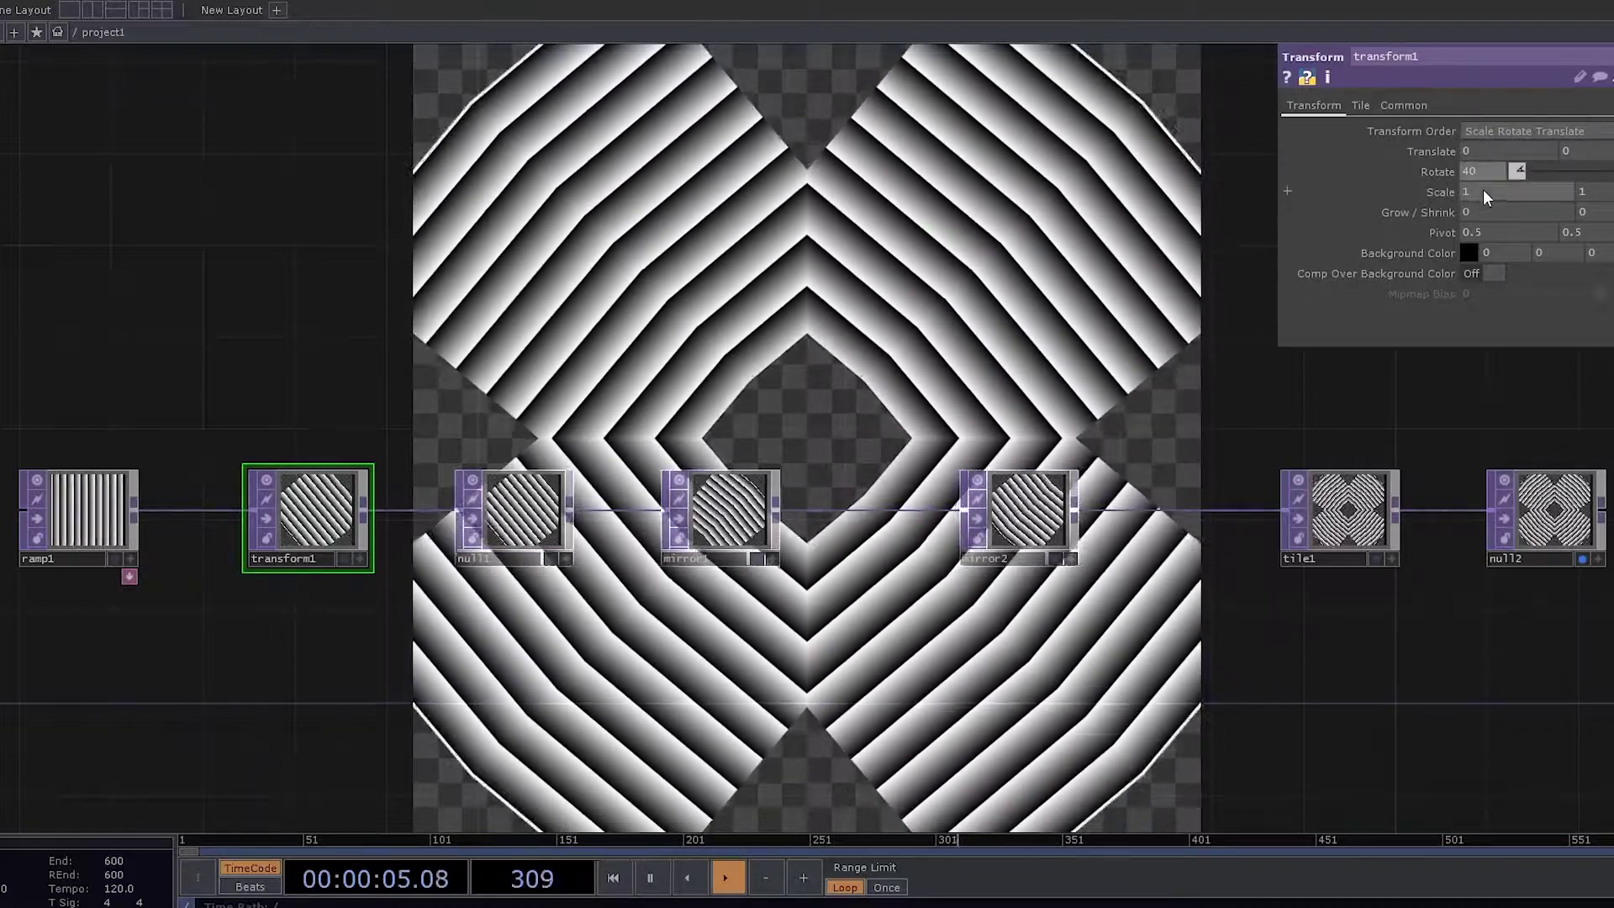
pyautogui.click(1486, 170)
pyautogui.write('45')
pyautogui.press('Return')
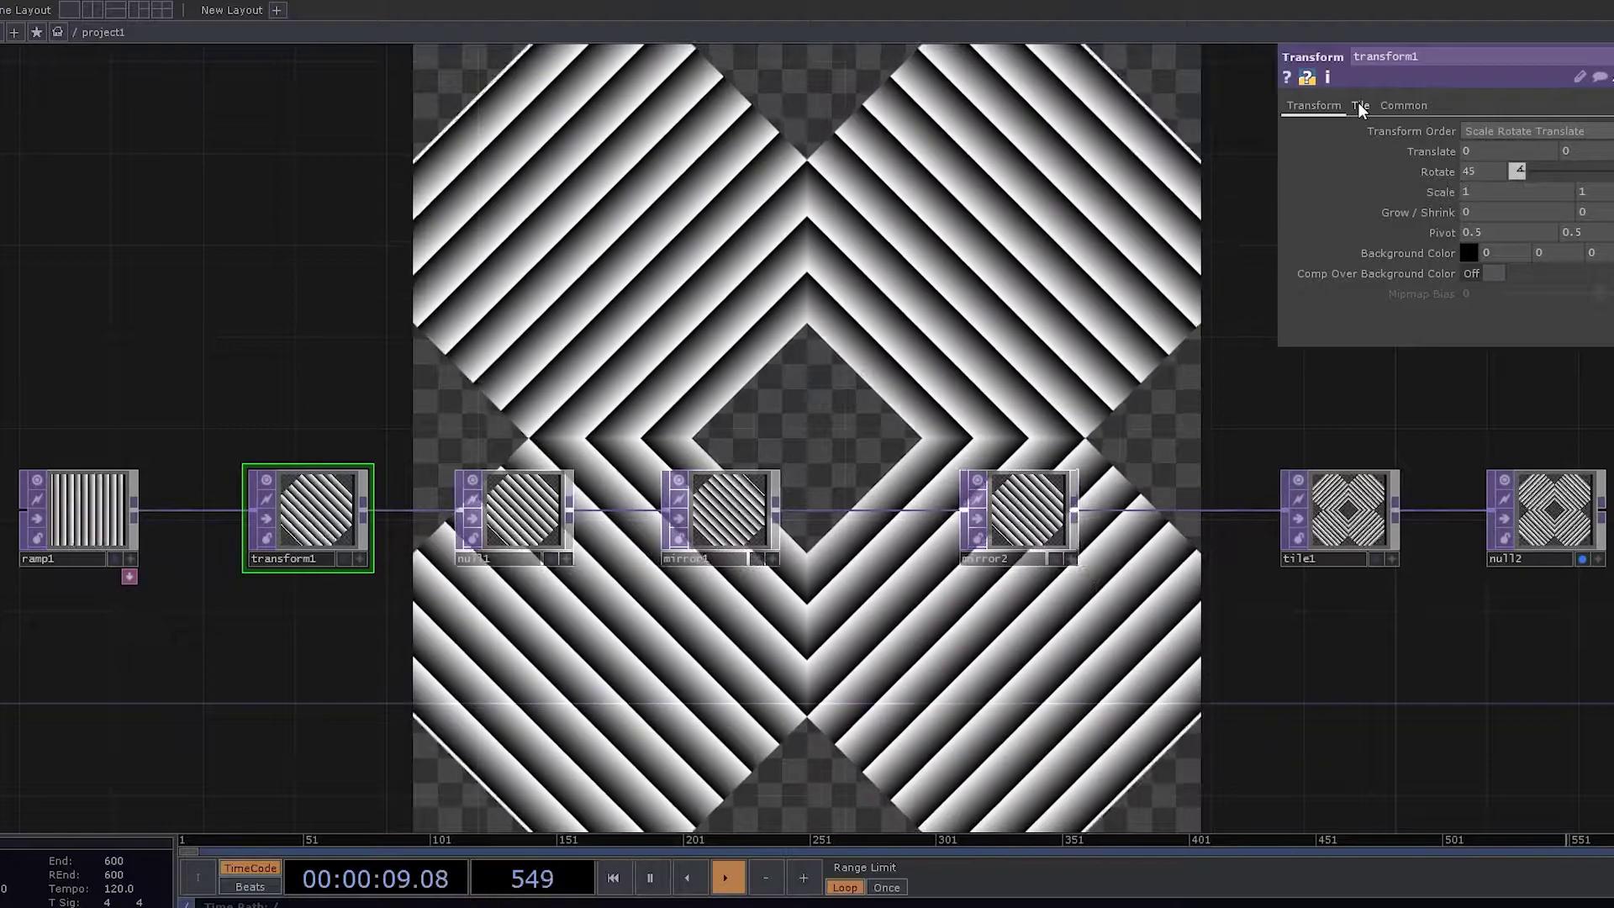
# Set transform1's Extend option to Repeat on its Tile page
pyautogui.click(1359, 105)
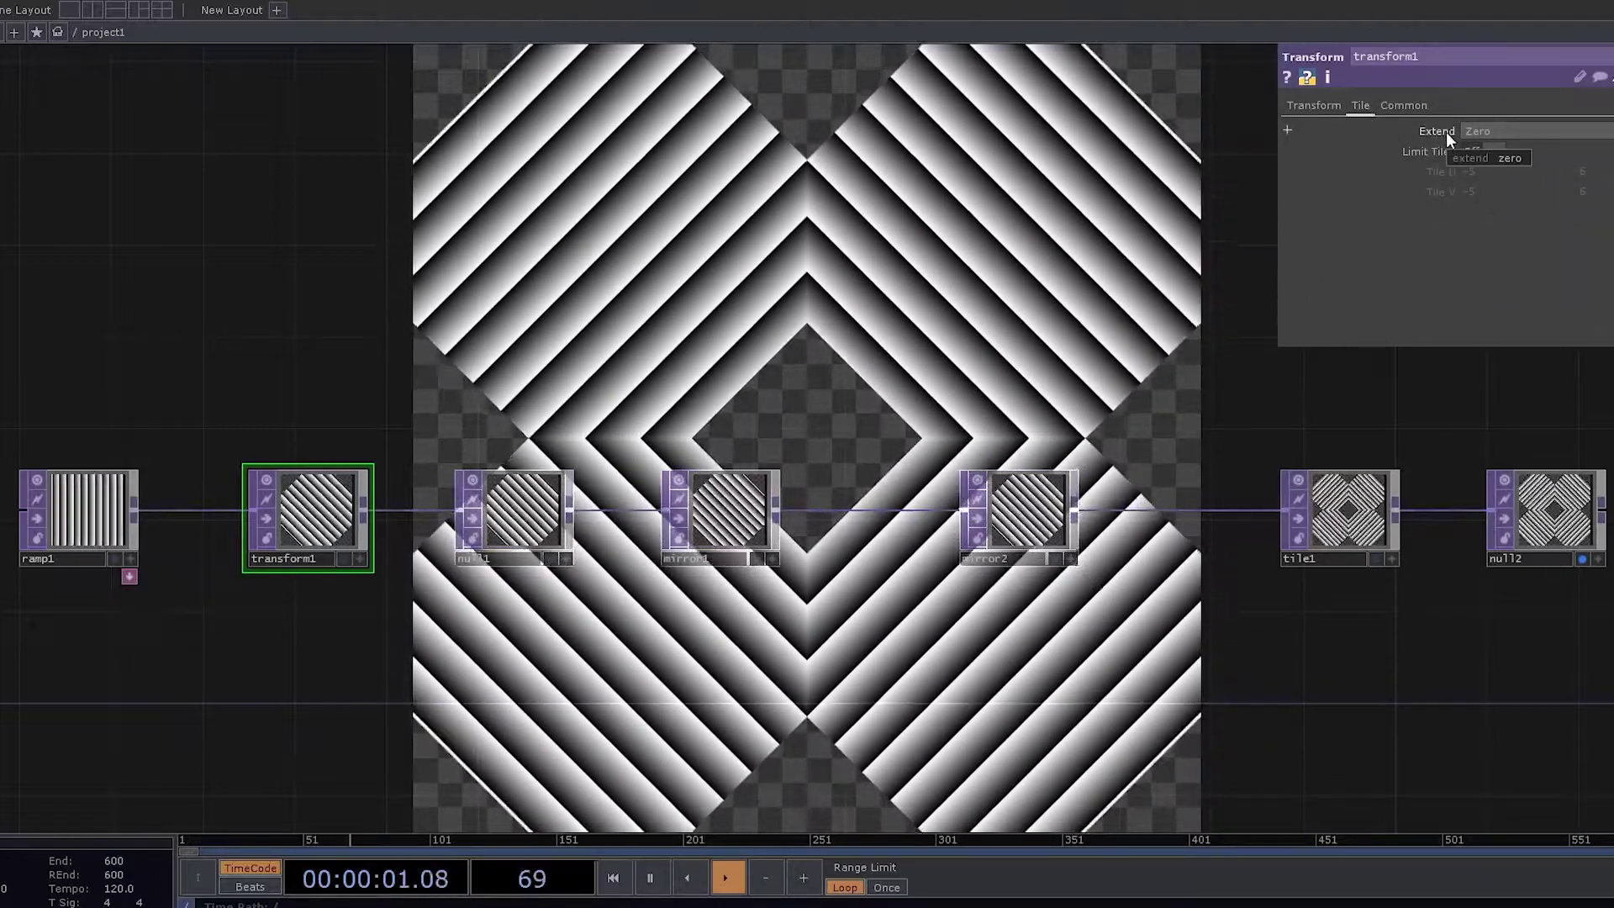
pyautogui.click(1531, 130)
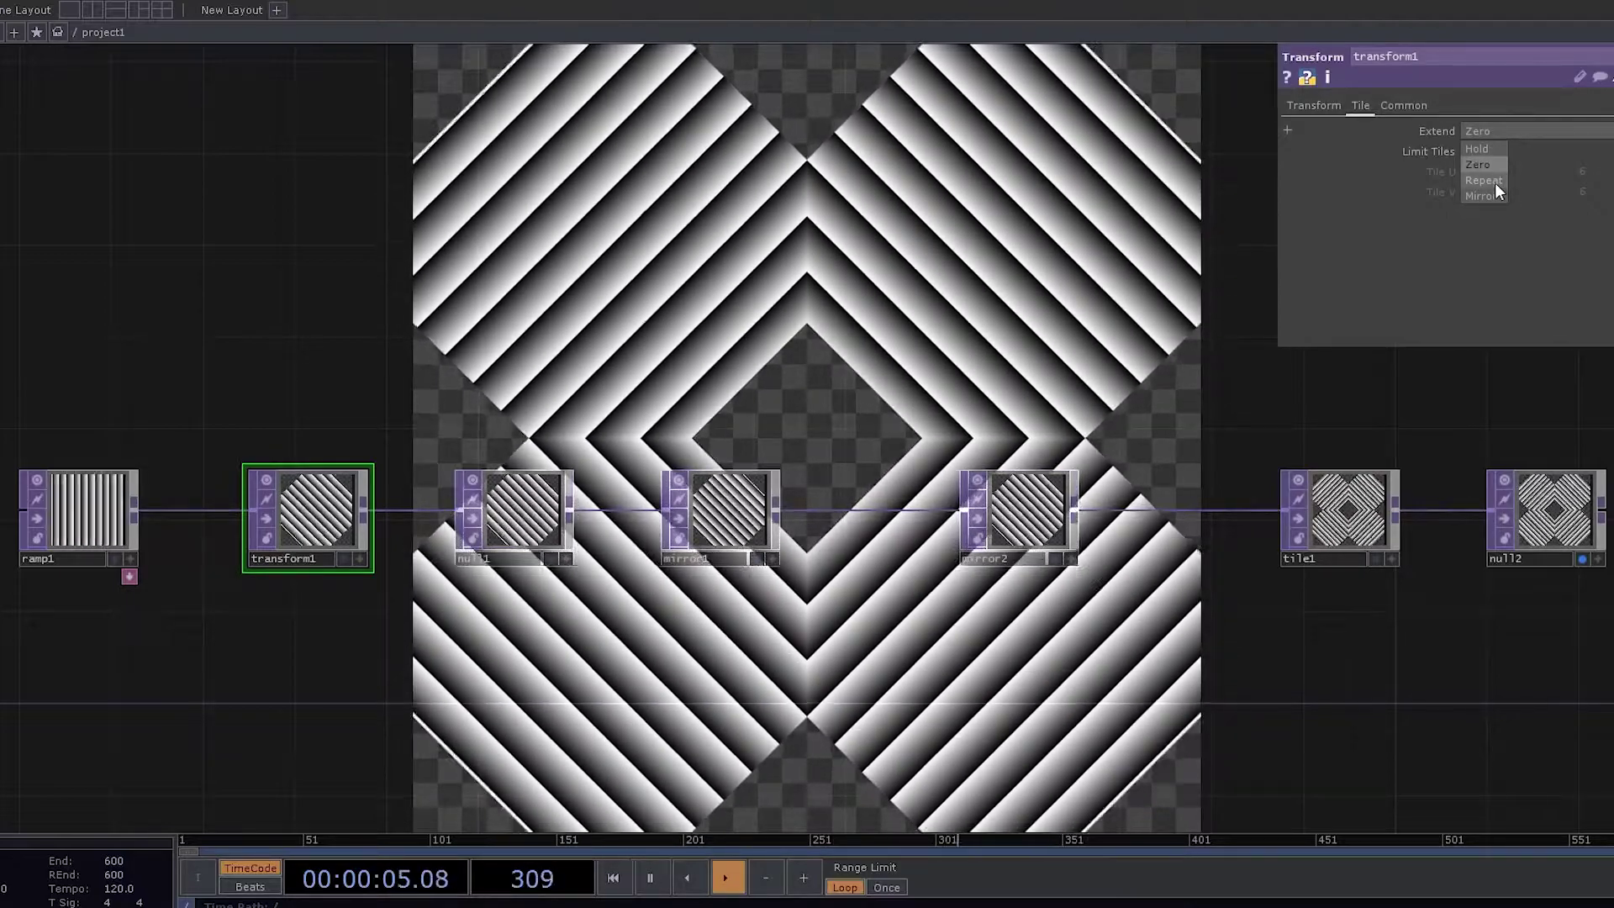
pyautogui.click(1486, 181)
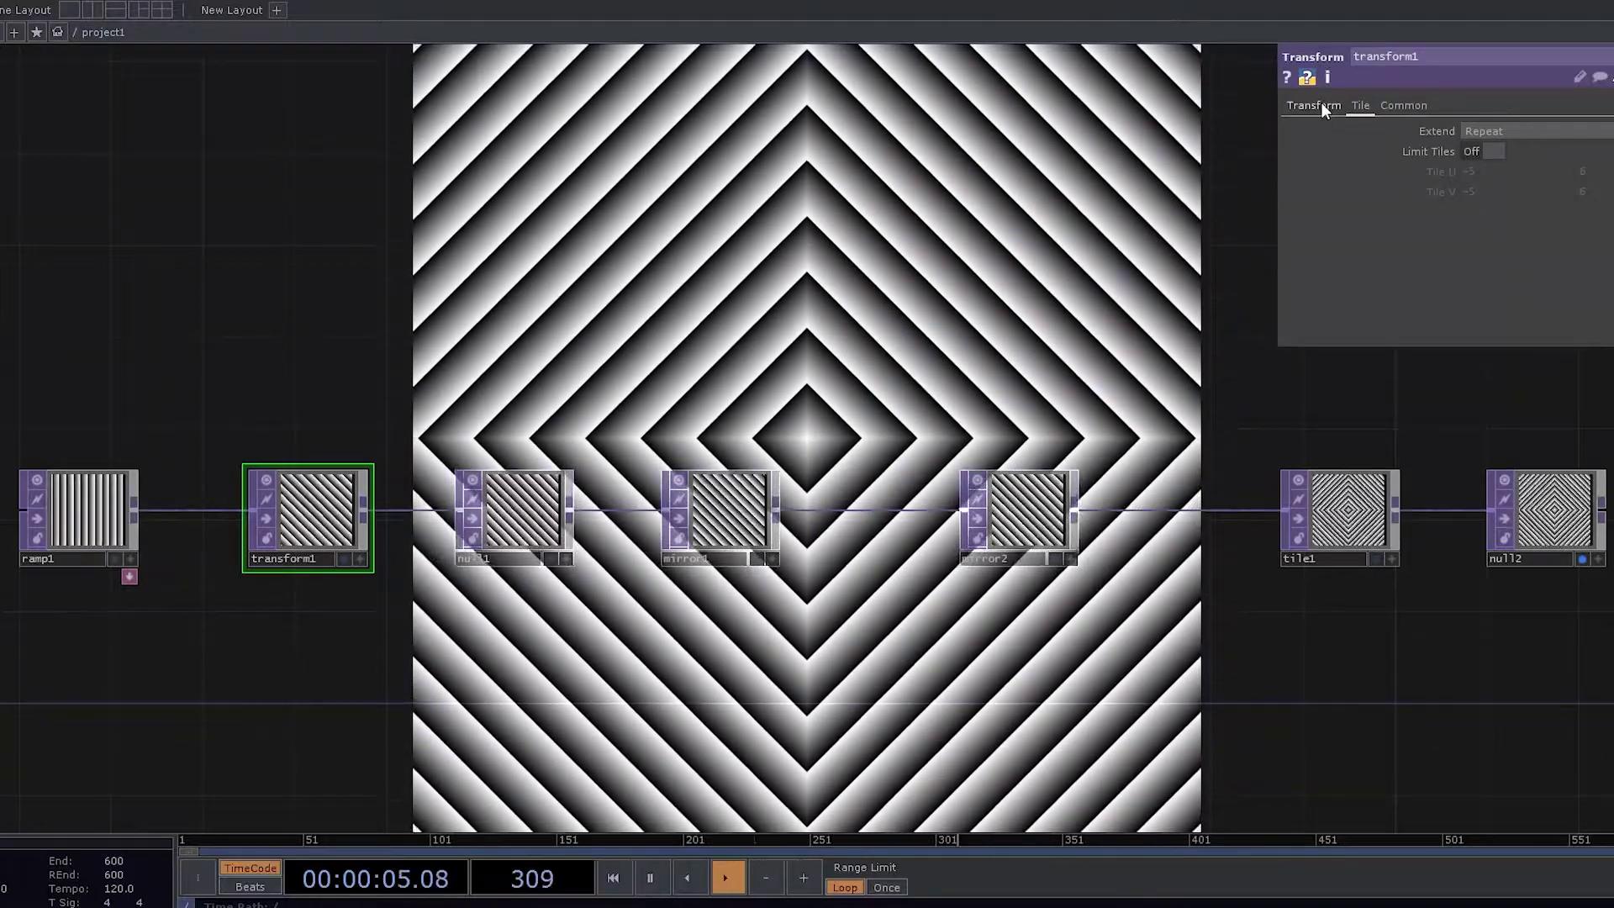
# Raise transform1's Scale to 1.4 to widen the stripes, then select tile1
pyautogui.click(1320, 104)
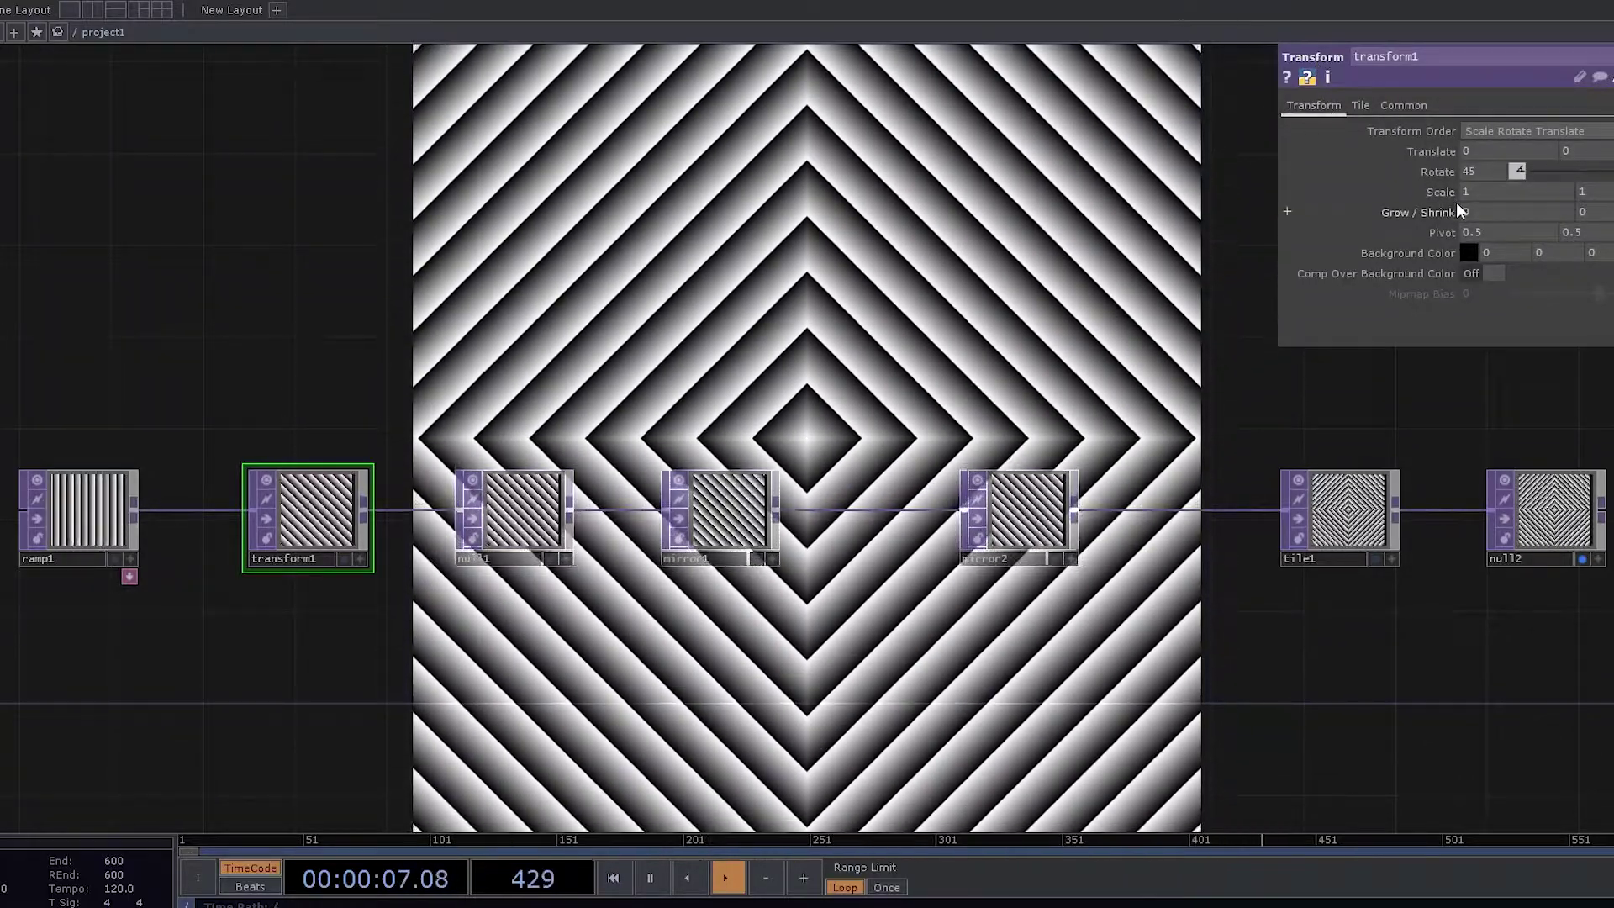
pyautogui.moveTo(1440, 186); pyautogui.dragTo(1423, 184, button='middle')
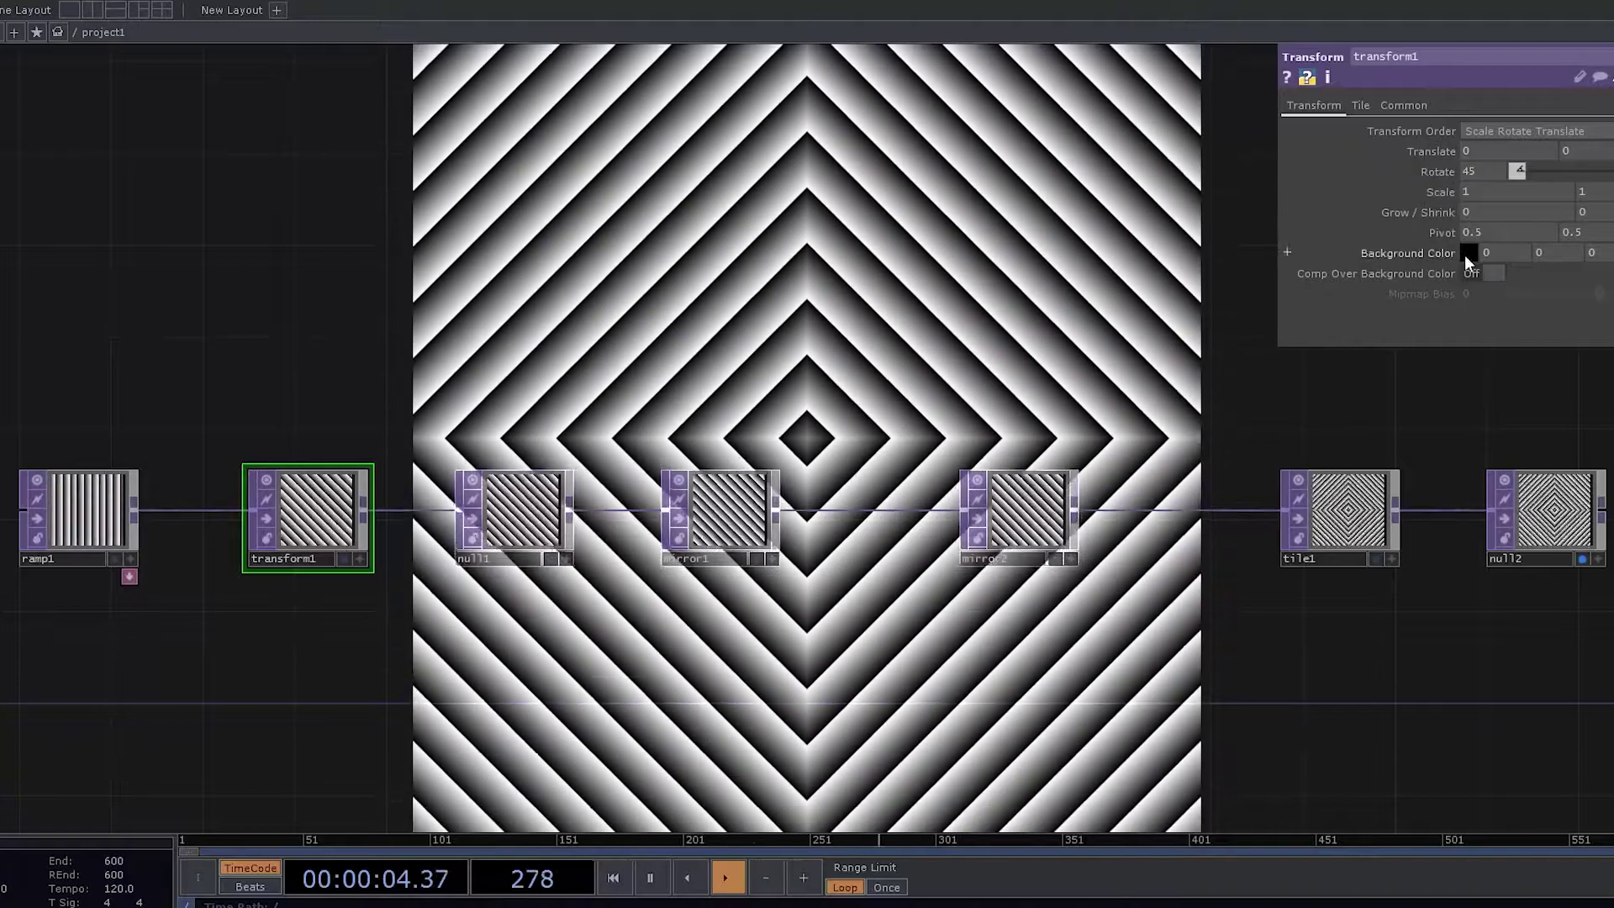
pyautogui.click(1345, 512)
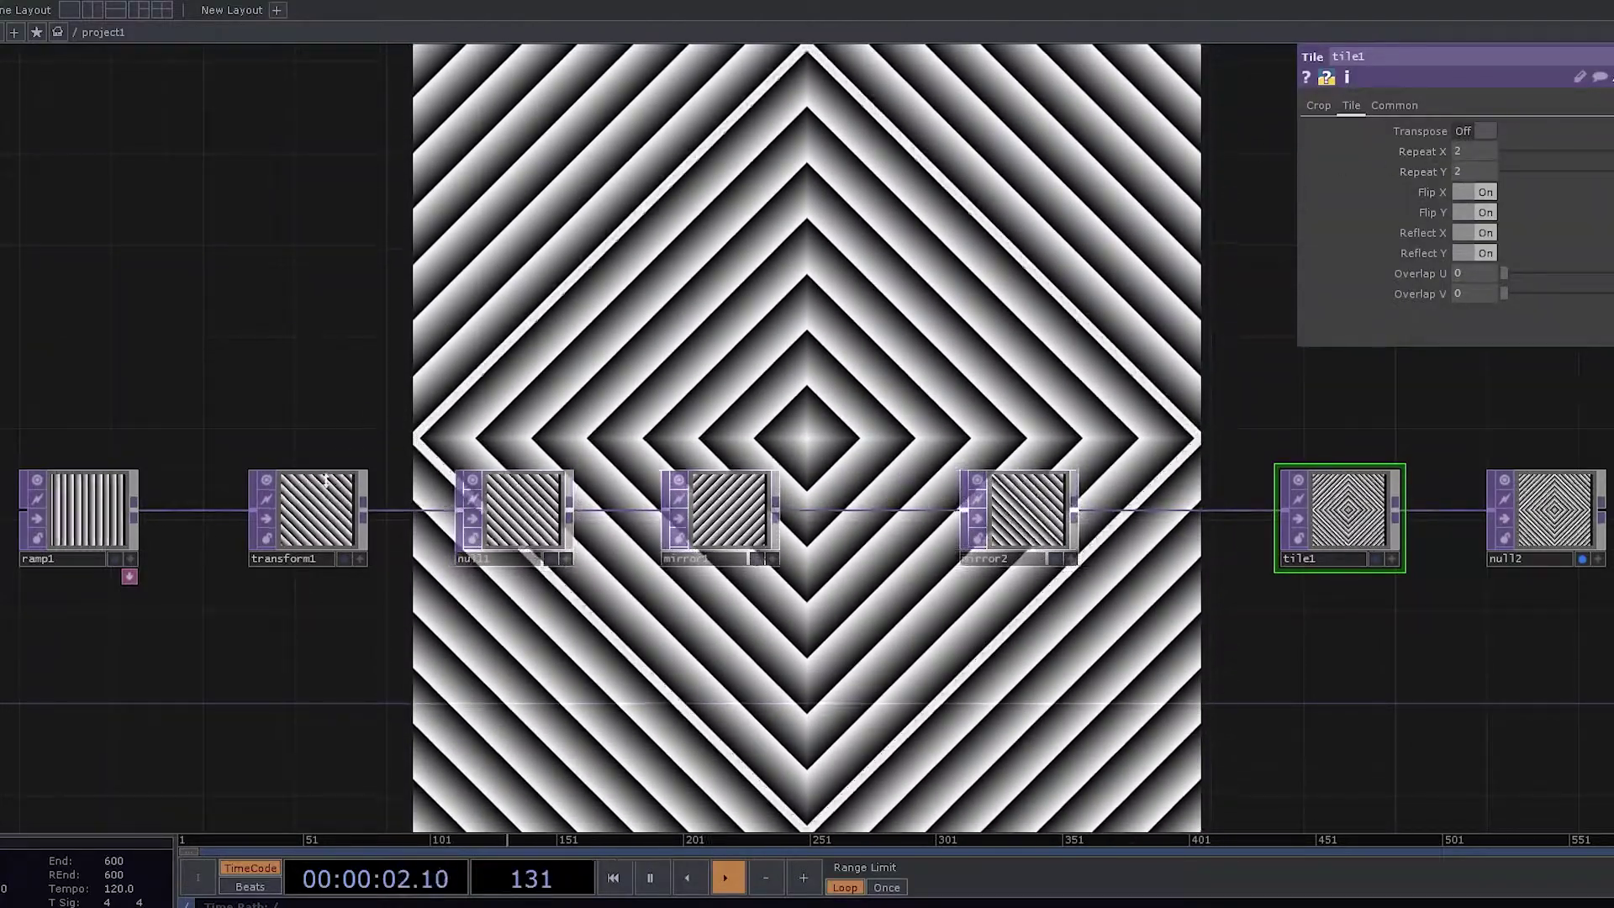
# Inspect transform1, then drag mirror1's Rotate value down to 0
pyautogui.click(308, 509)
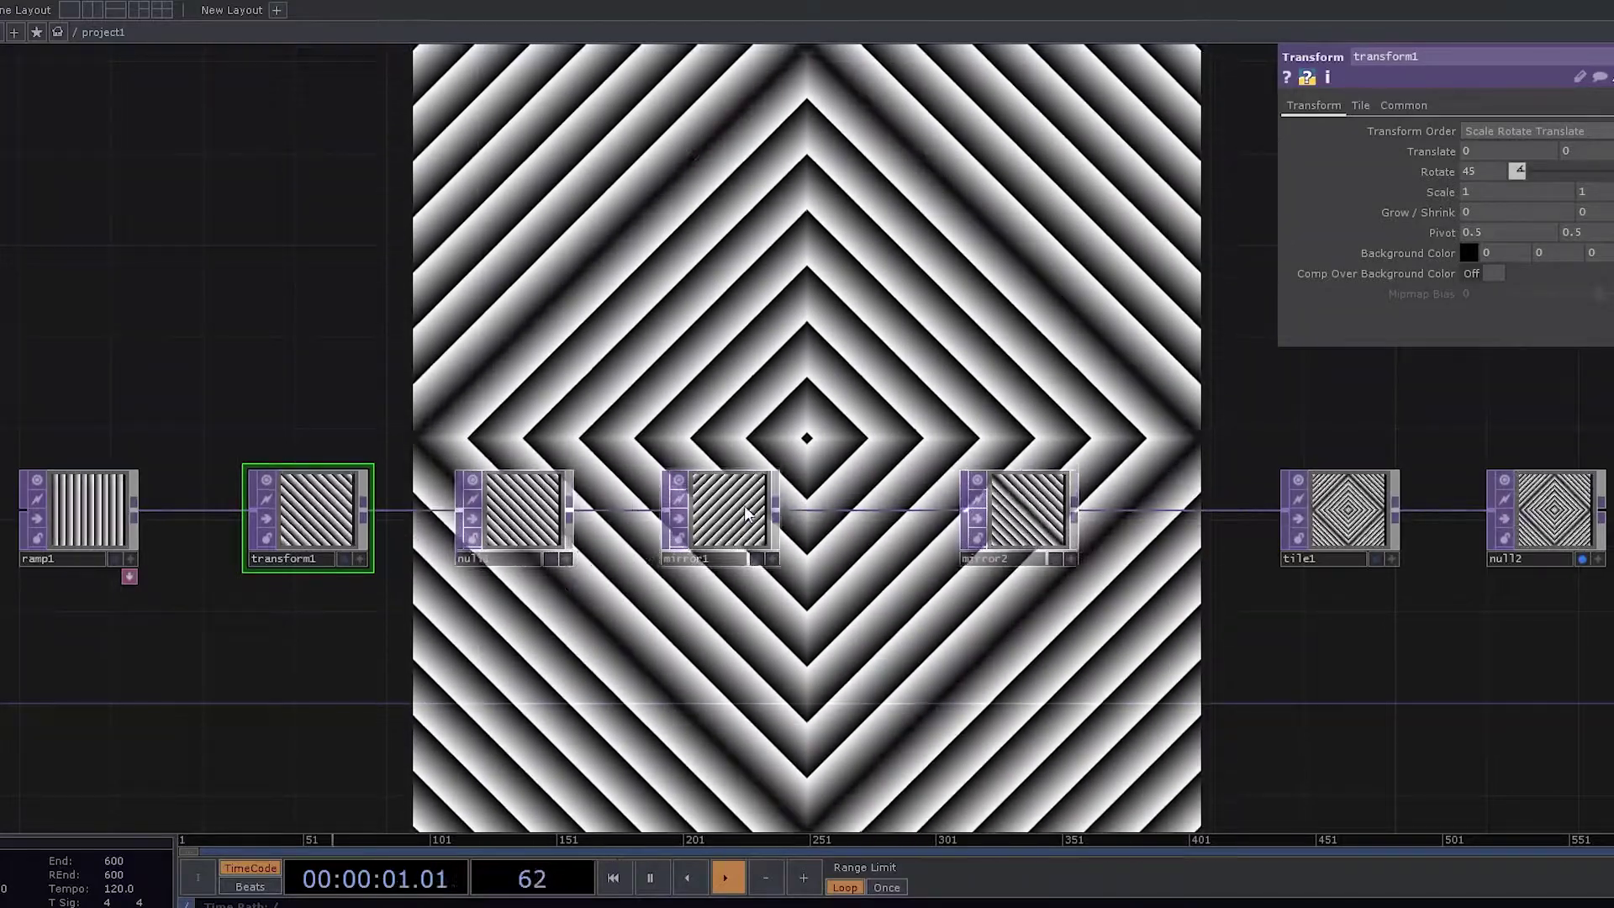
pyautogui.click(746, 512)
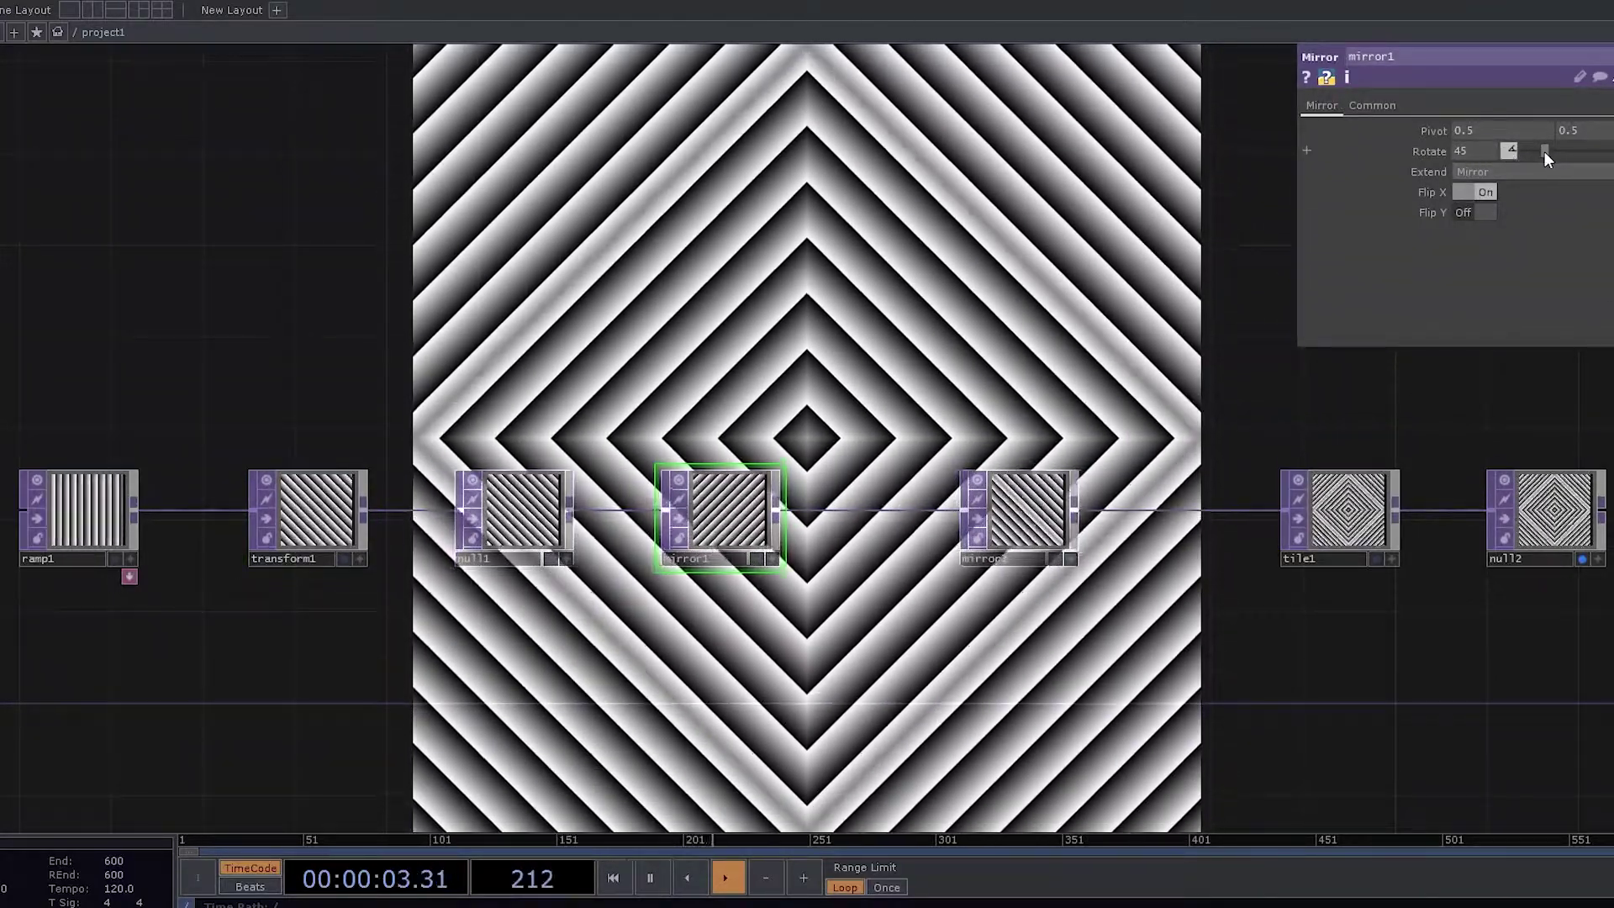
pyautogui.moveTo(1545, 151); pyautogui.dragTo(1494, 145)
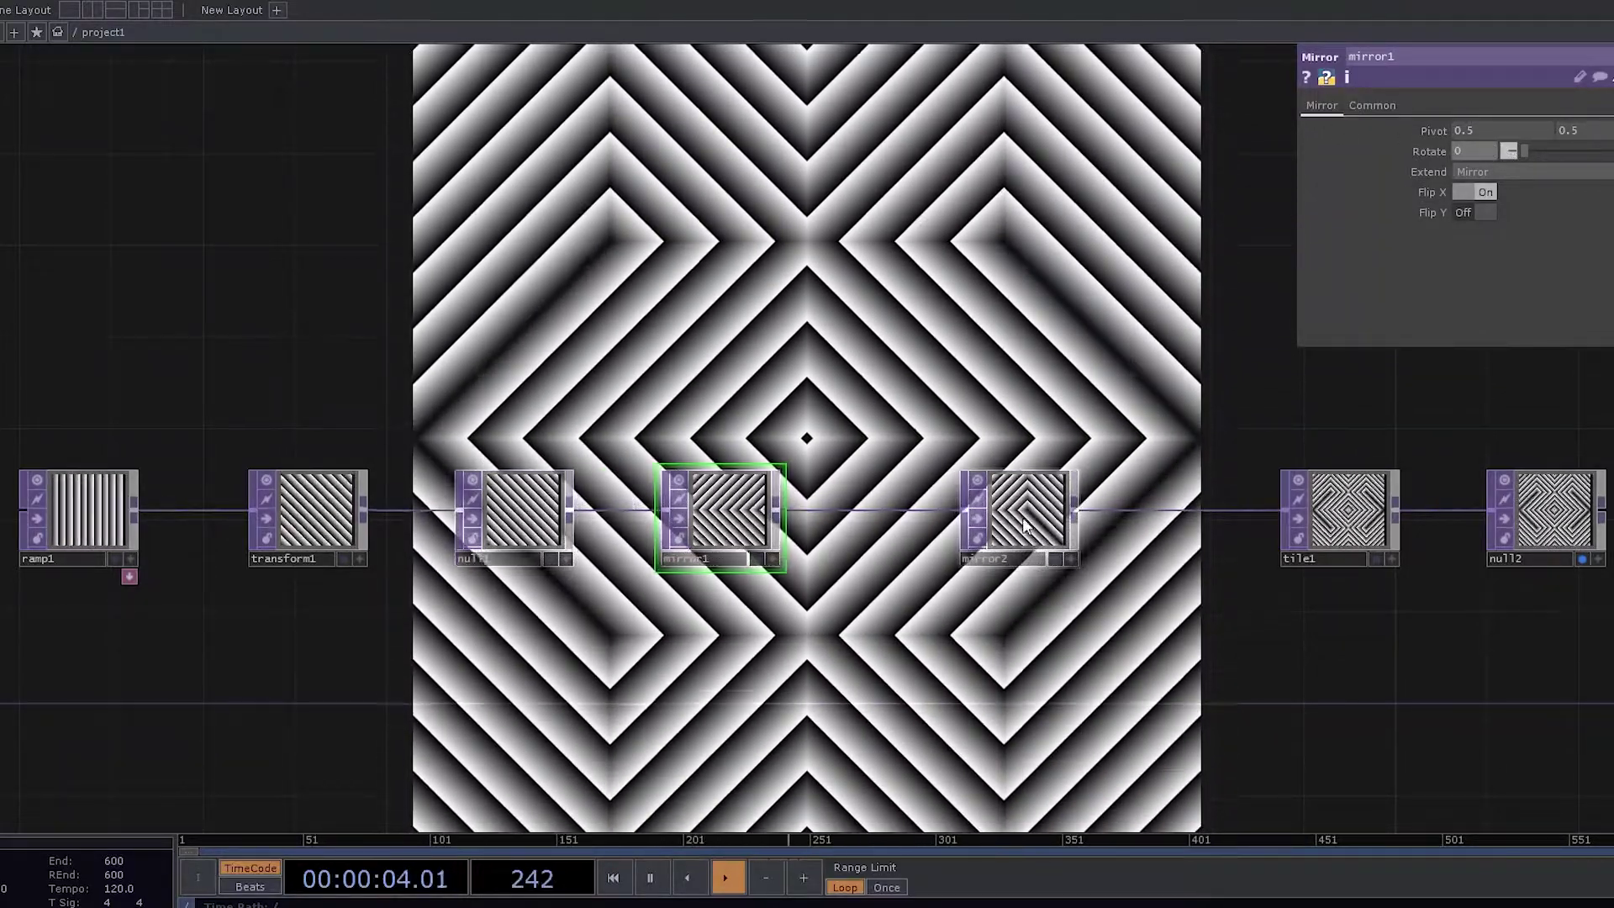
# Set mirror2's Rotate to 90 degrees
pyautogui.click(1022, 517)
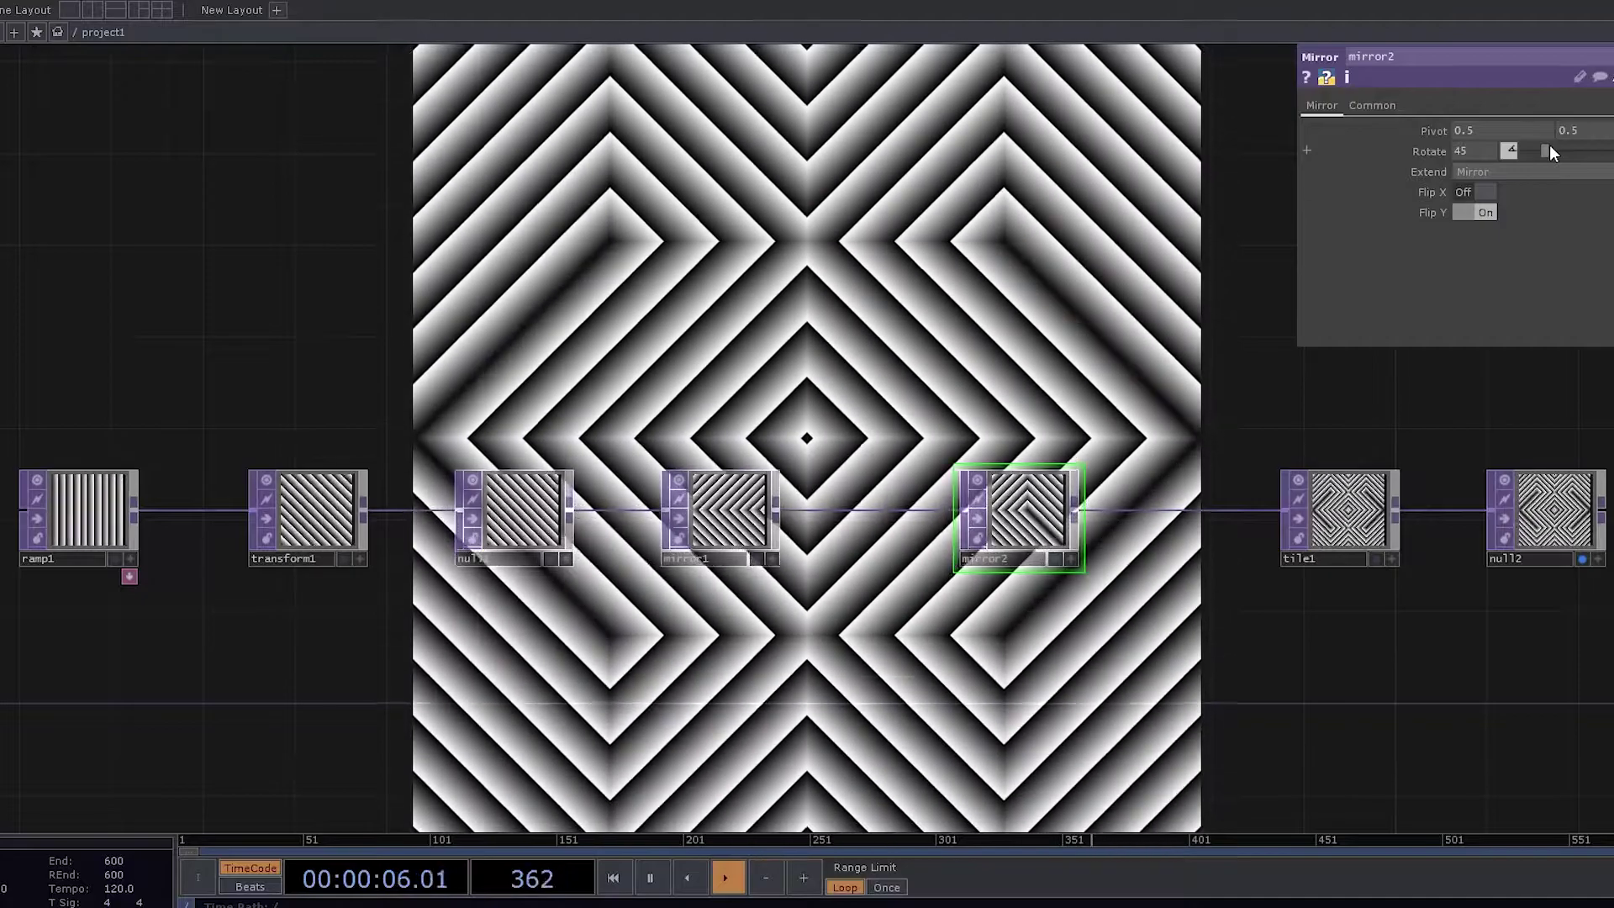
pyautogui.moveTo(1550, 145); pyautogui.dragTo(1568, 147)
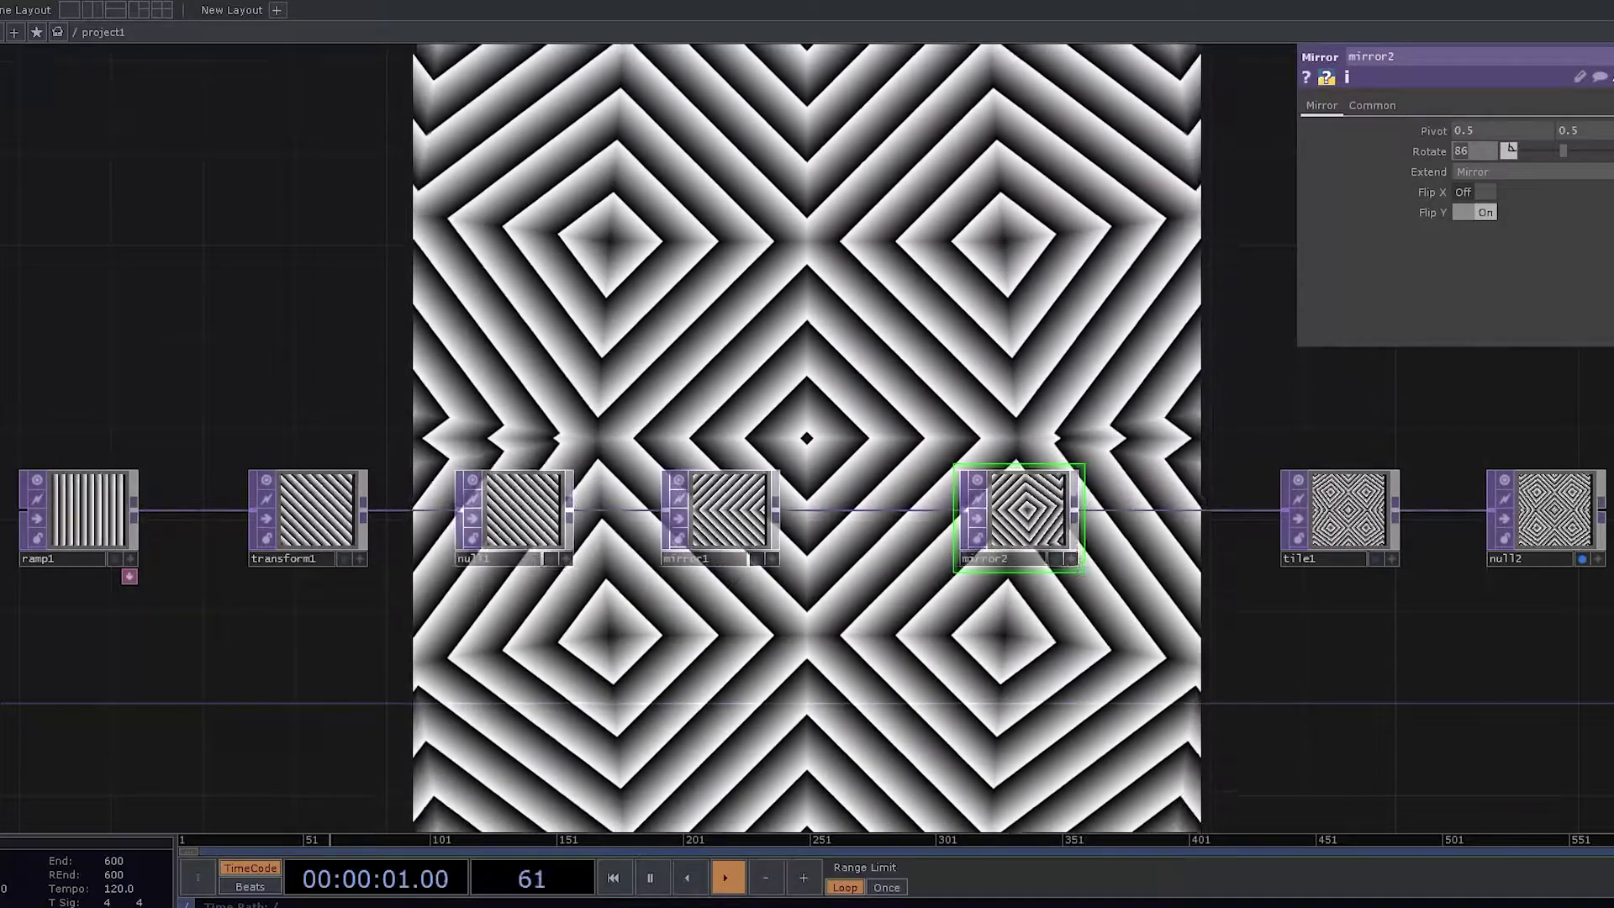
pyautogui.write('90')
pyautogui.press('Return')
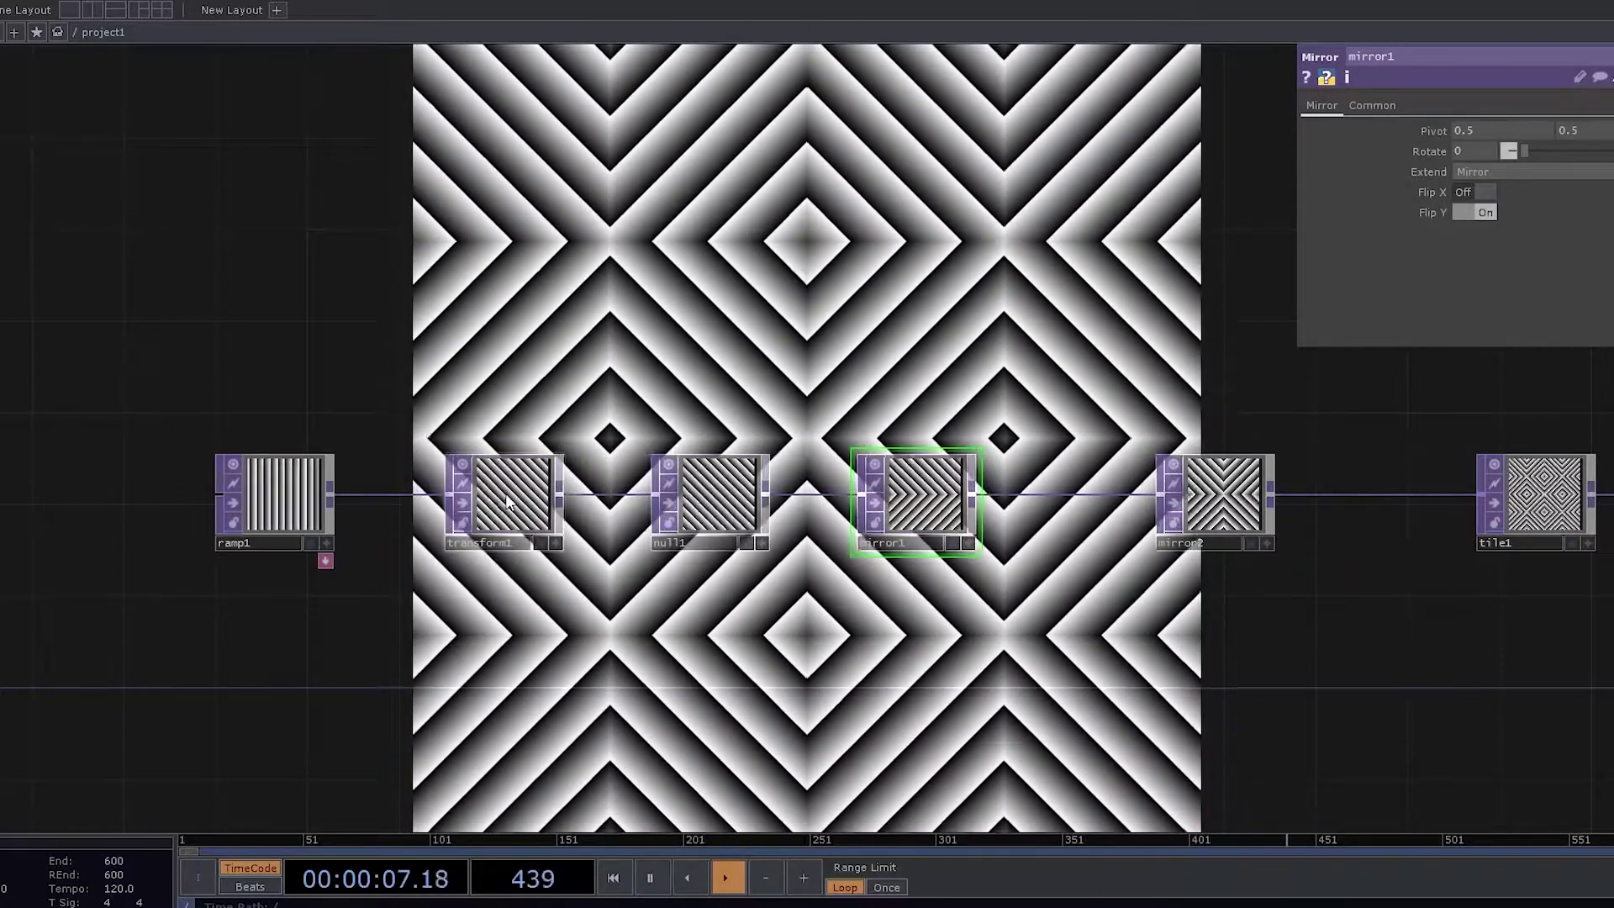
# Set transform1 to Translate 0.5 and Scale 0.8, then pan the network
pyautogui.click(505, 487)
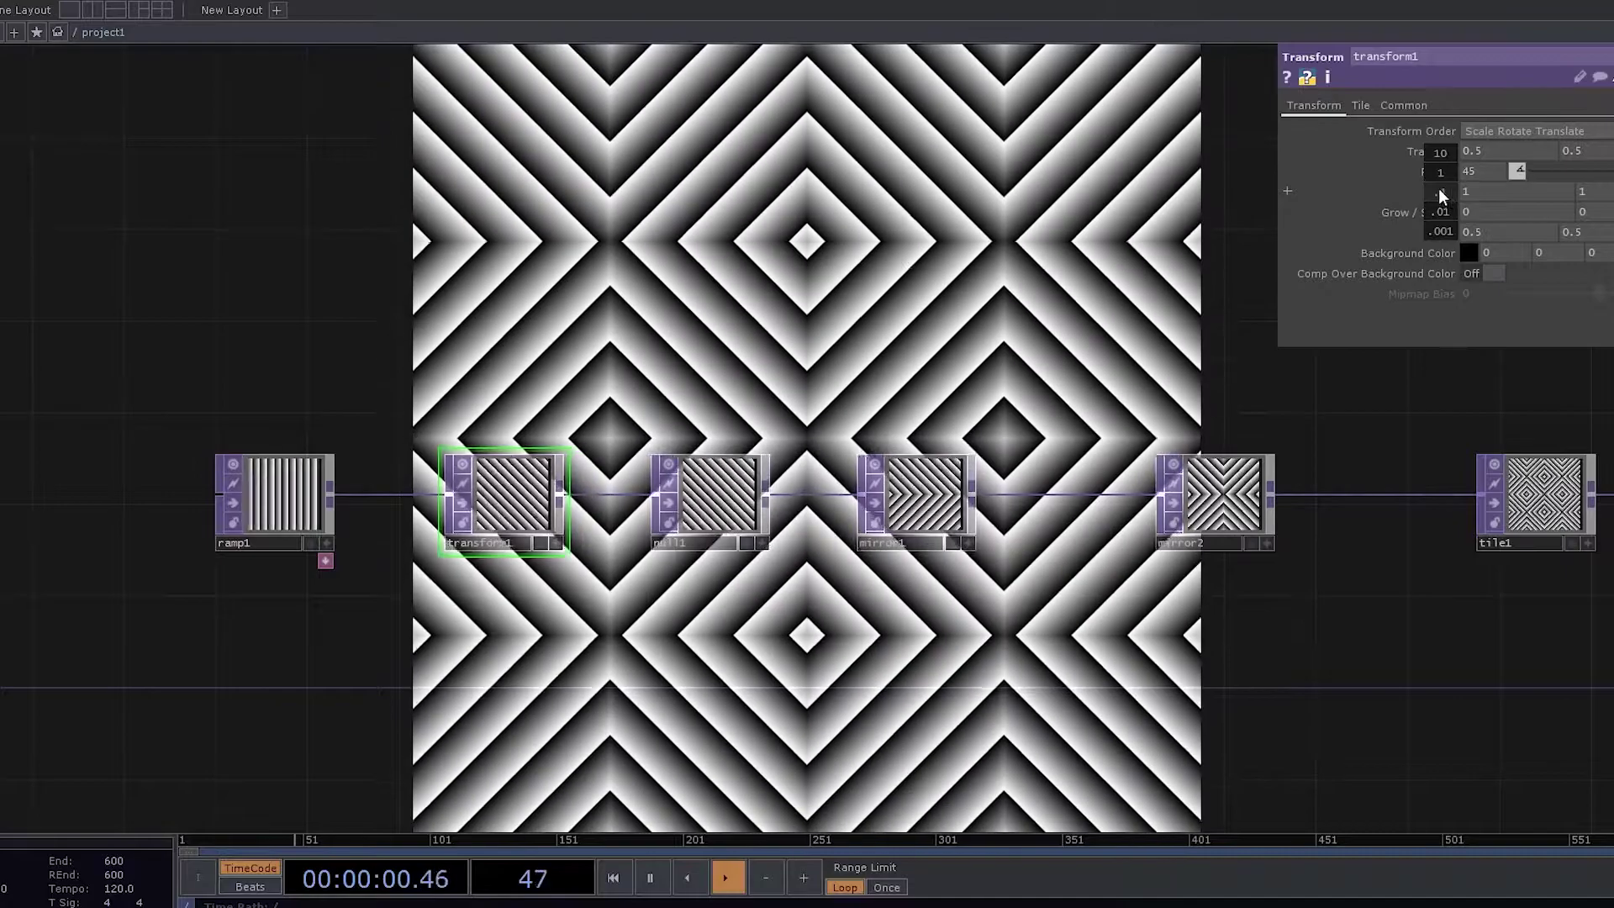
pyautogui.moveTo(1439, 188); pyautogui.dragTo(1410, 190, button='middle')
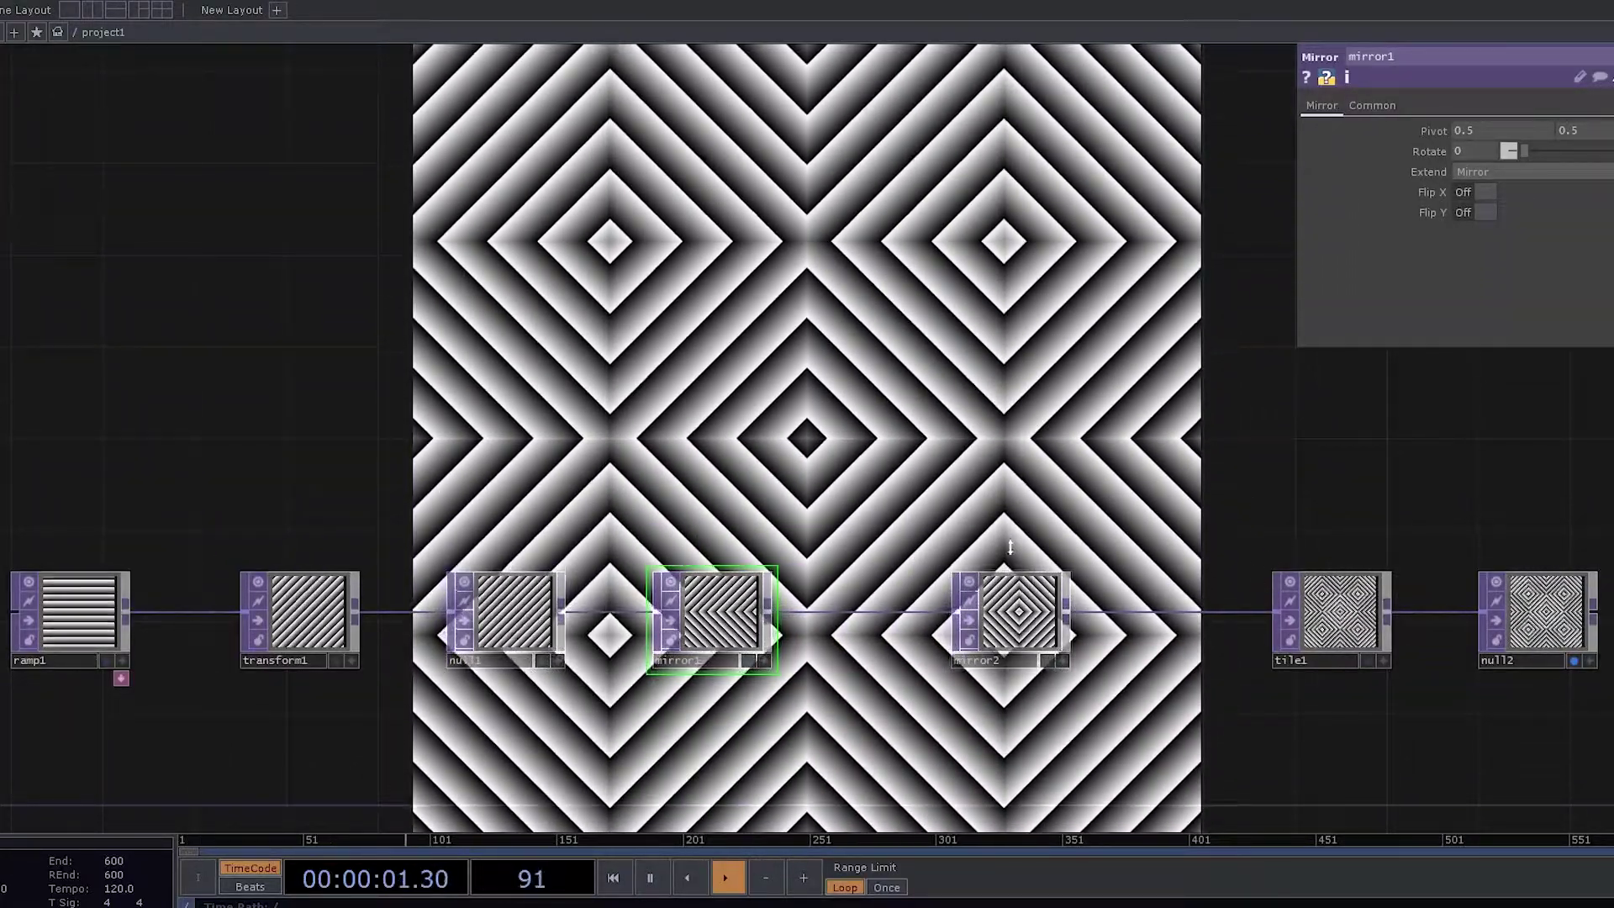
pyautogui.scroll(-3, 1300, 496)
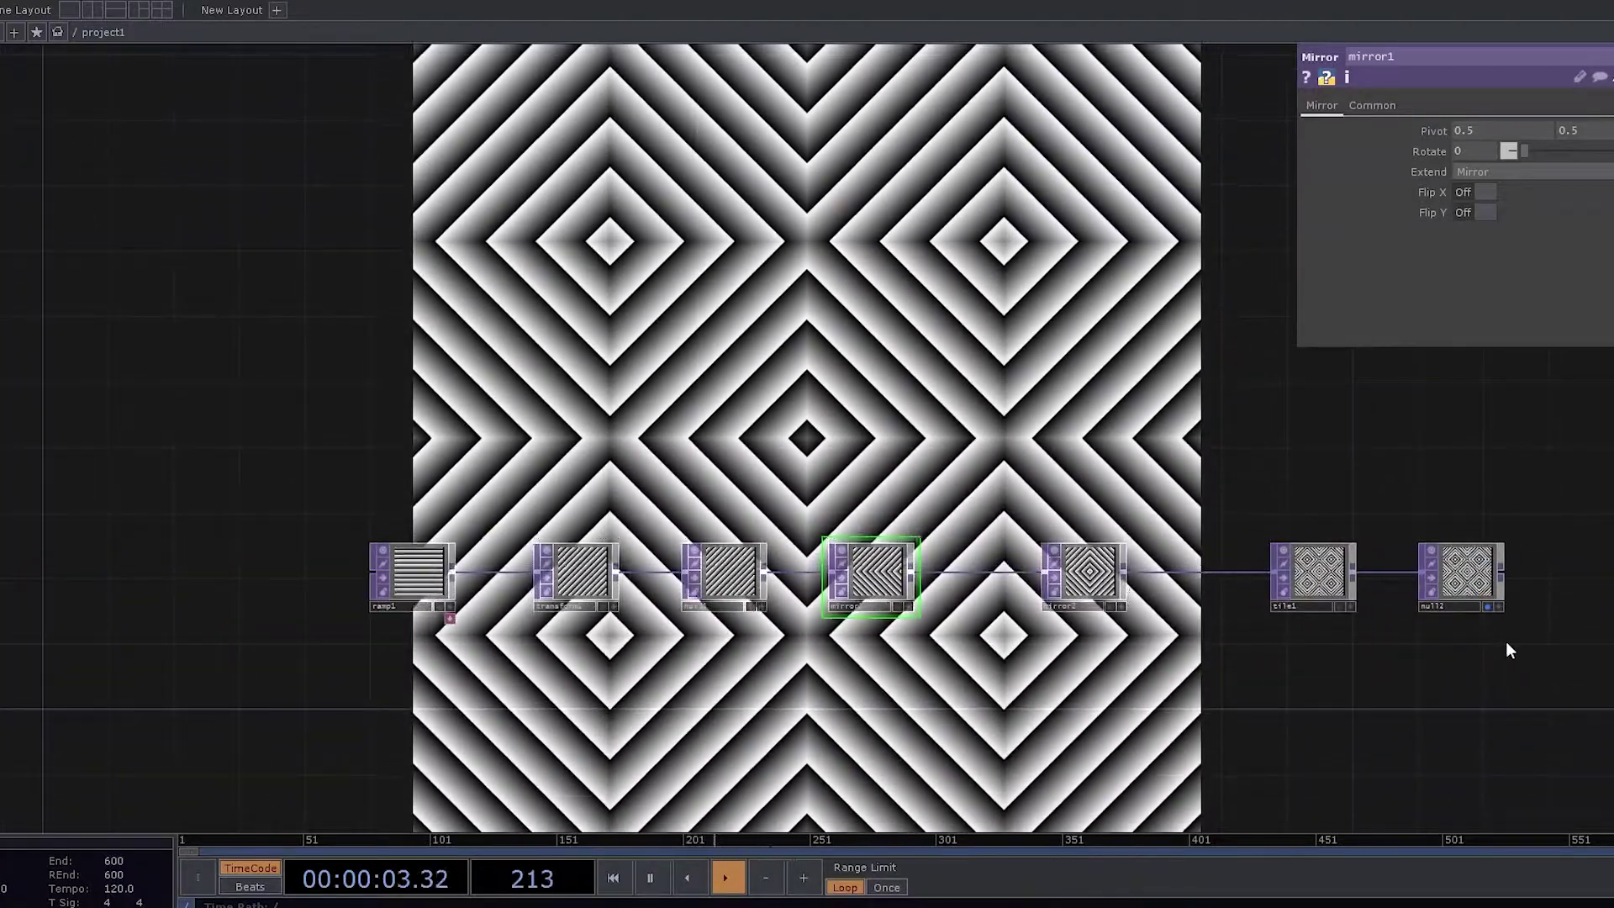
pyautogui.moveTo(1455, 628); pyautogui.dragTo(1329, 569)
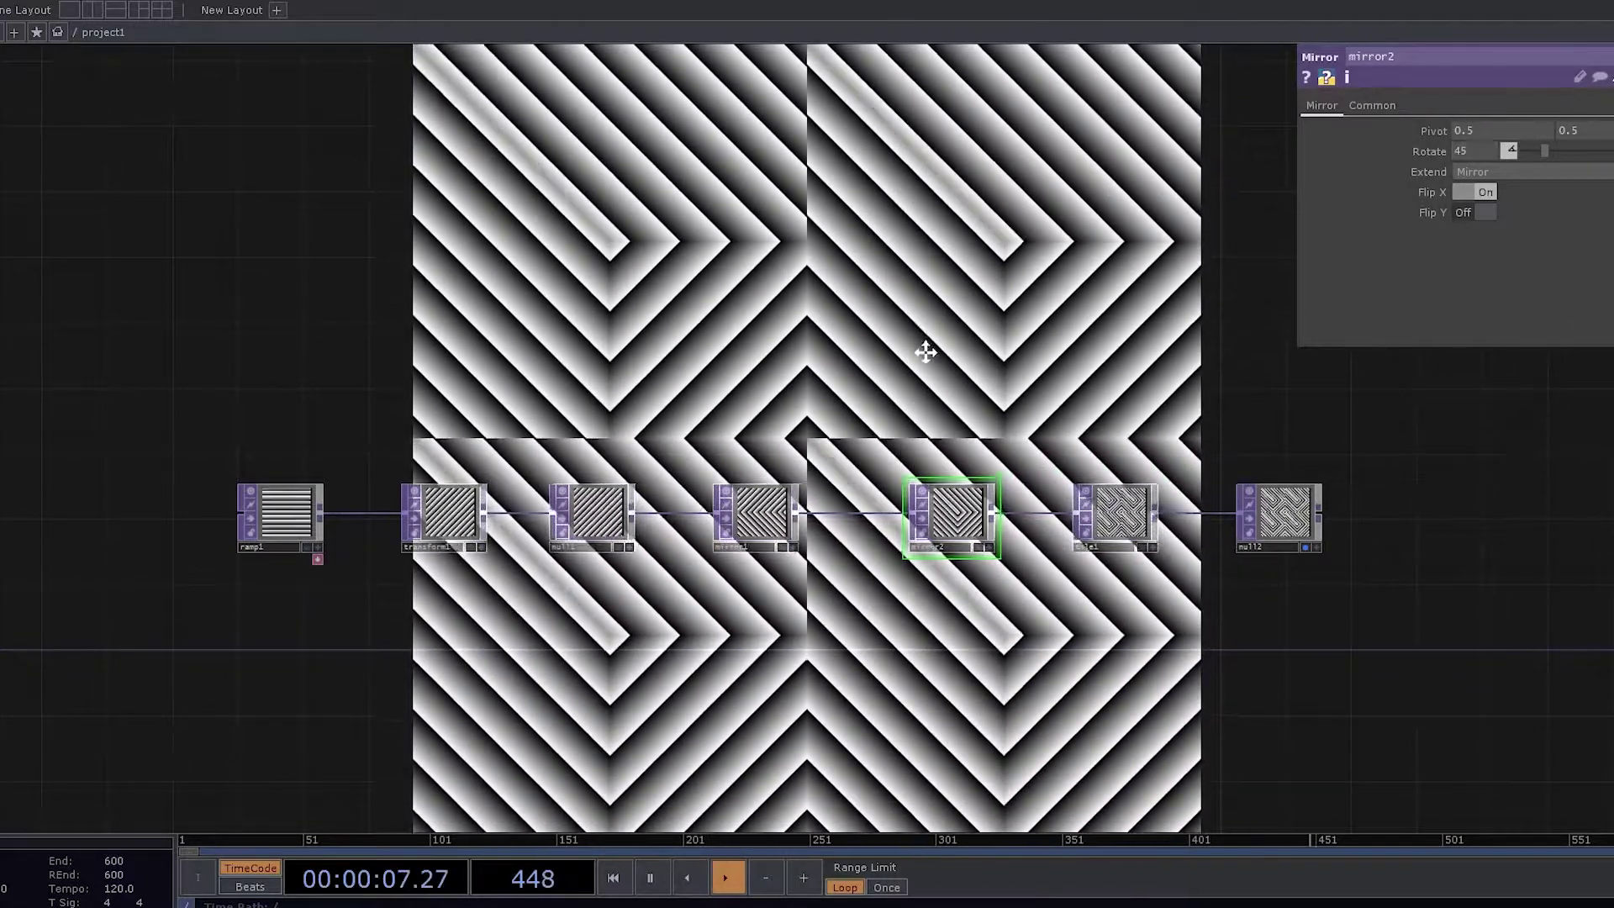
pyautogui.moveTo(888, 334); pyautogui.dragTo(894, 440)
# Select tile1 and turn on Reflect X and Reflect Y
pyautogui.click(1089, 594)
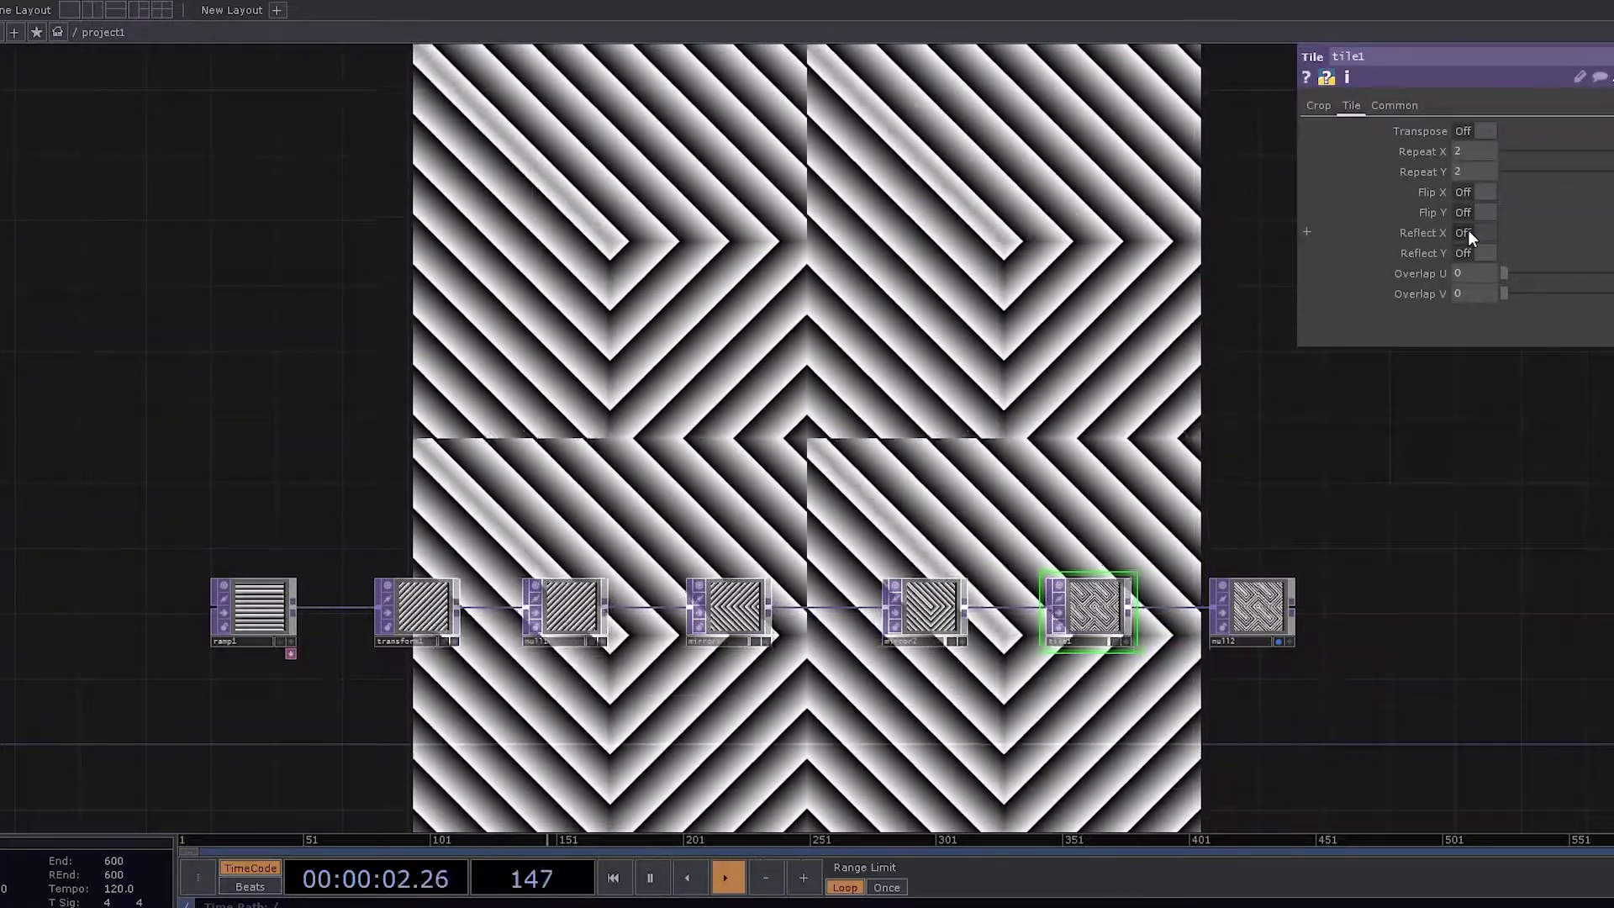
pyautogui.click(1468, 233)
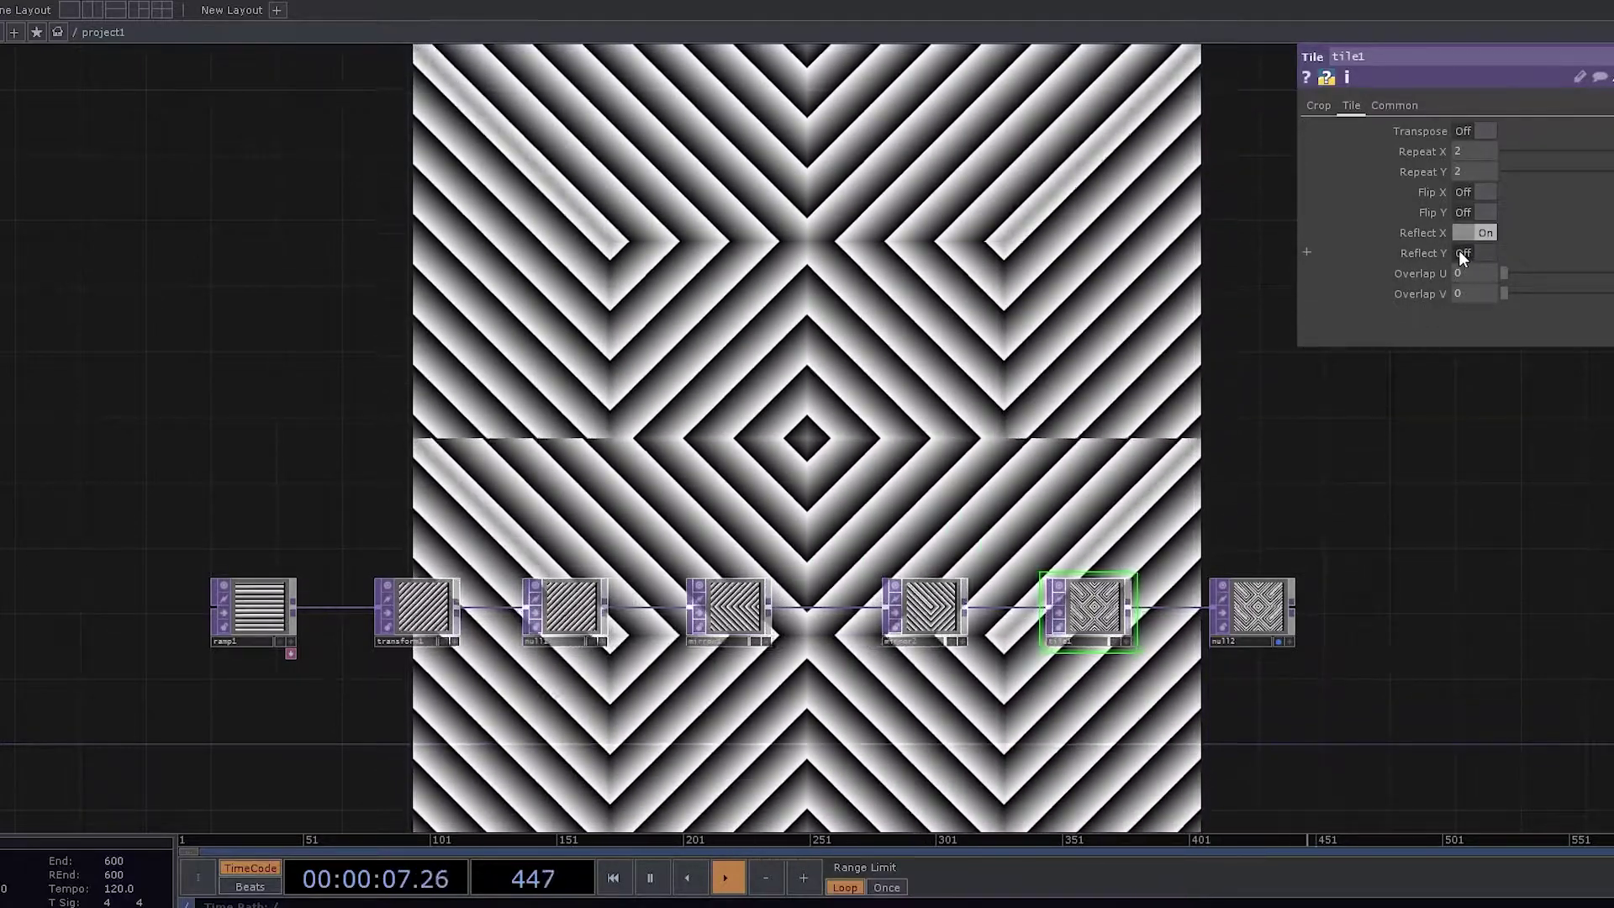
pyautogui.click(1459, 250)
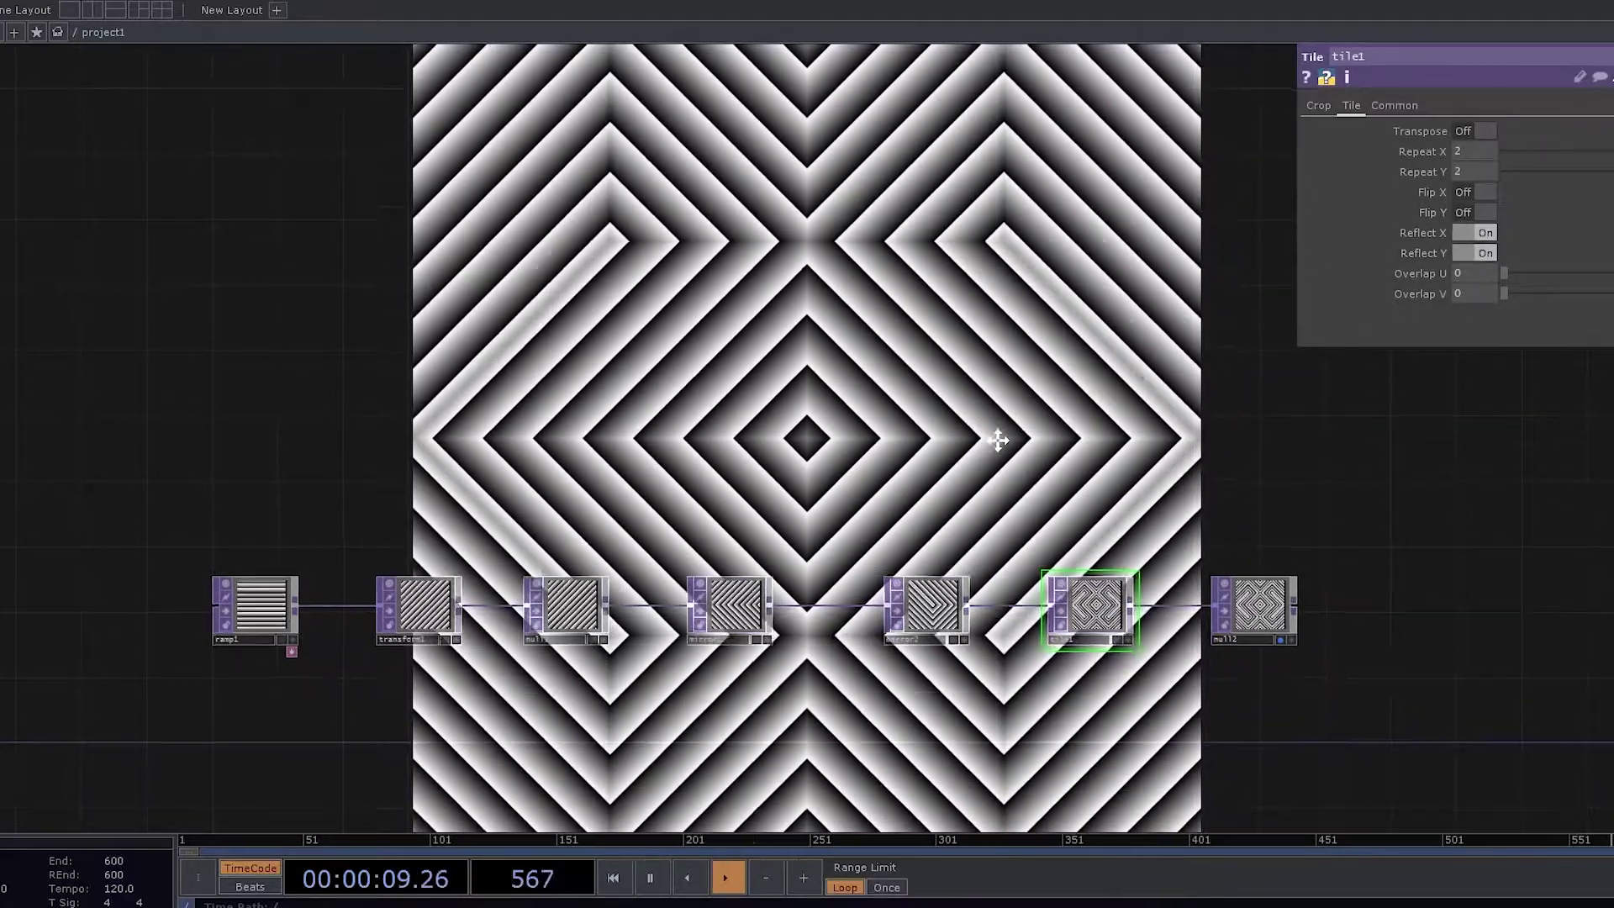
pyautogui.moveTo(1001, 440); pyautogui.dragTo(1000, 545)
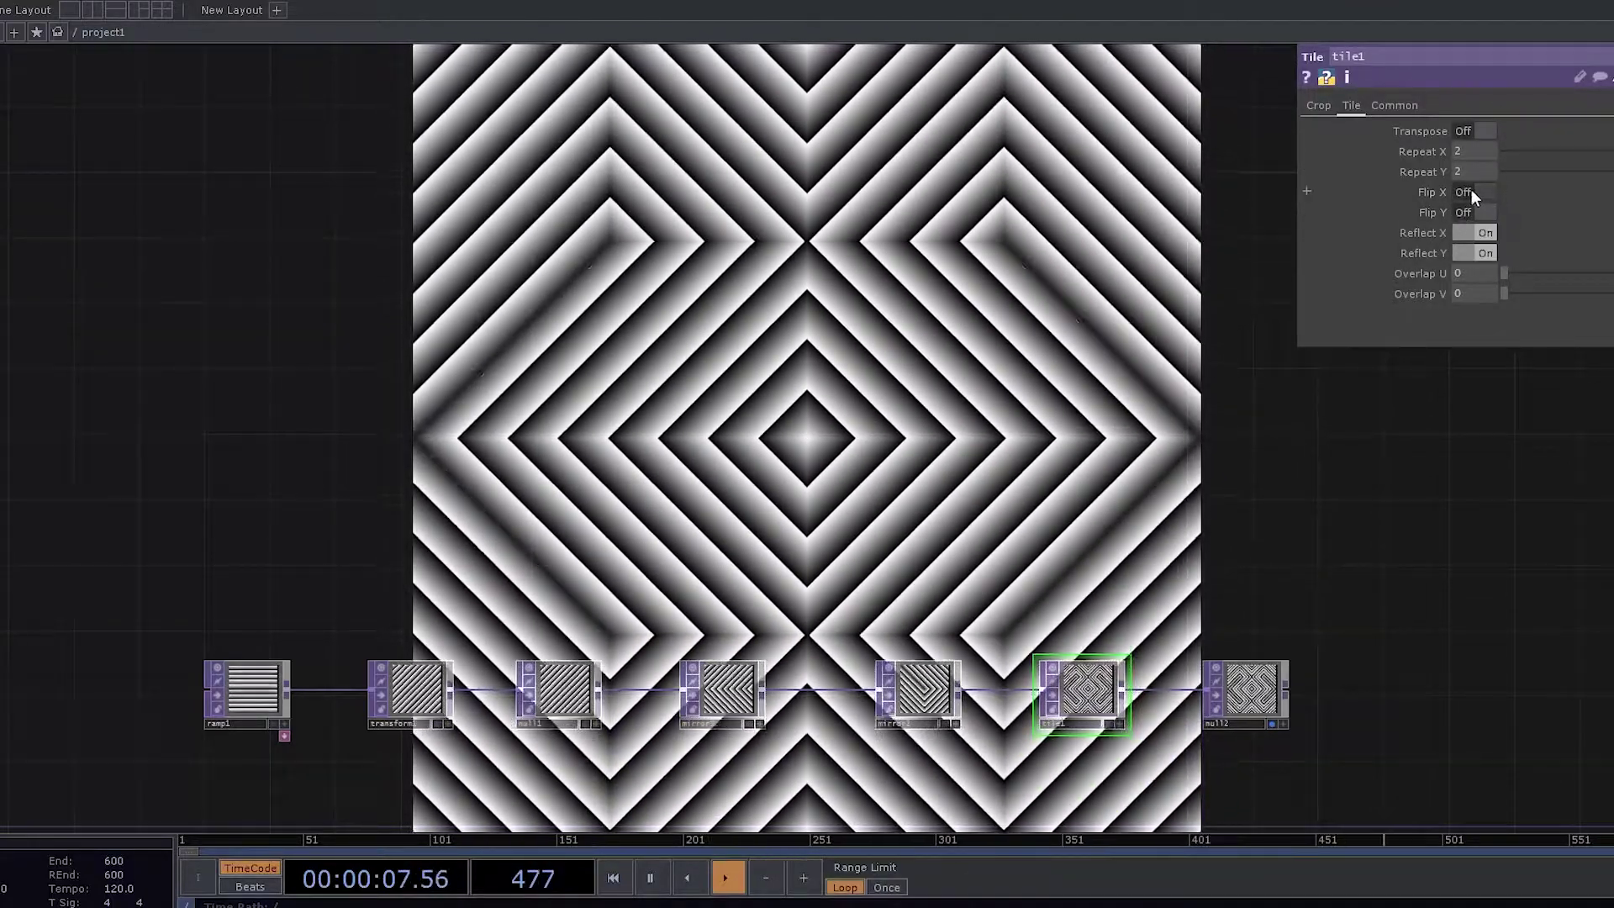
# Turn on tile1's Flip X and Flip Y, toggling both reflections off and back on to compare
pyautogui.click(1466, 192)
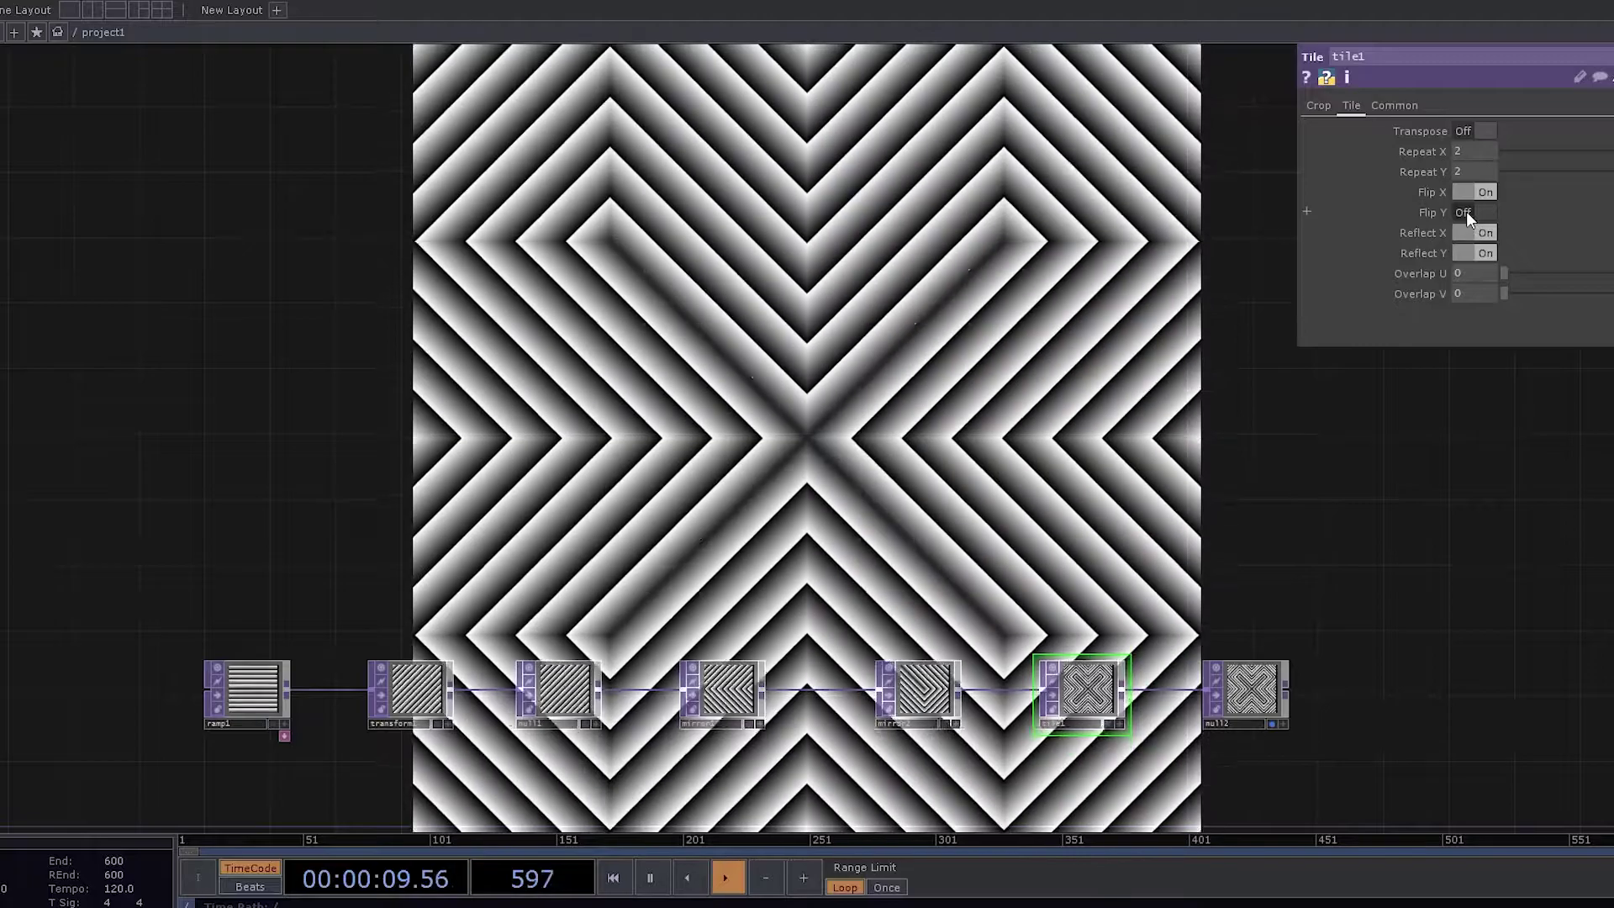
pyautogui.click(1466, 213)
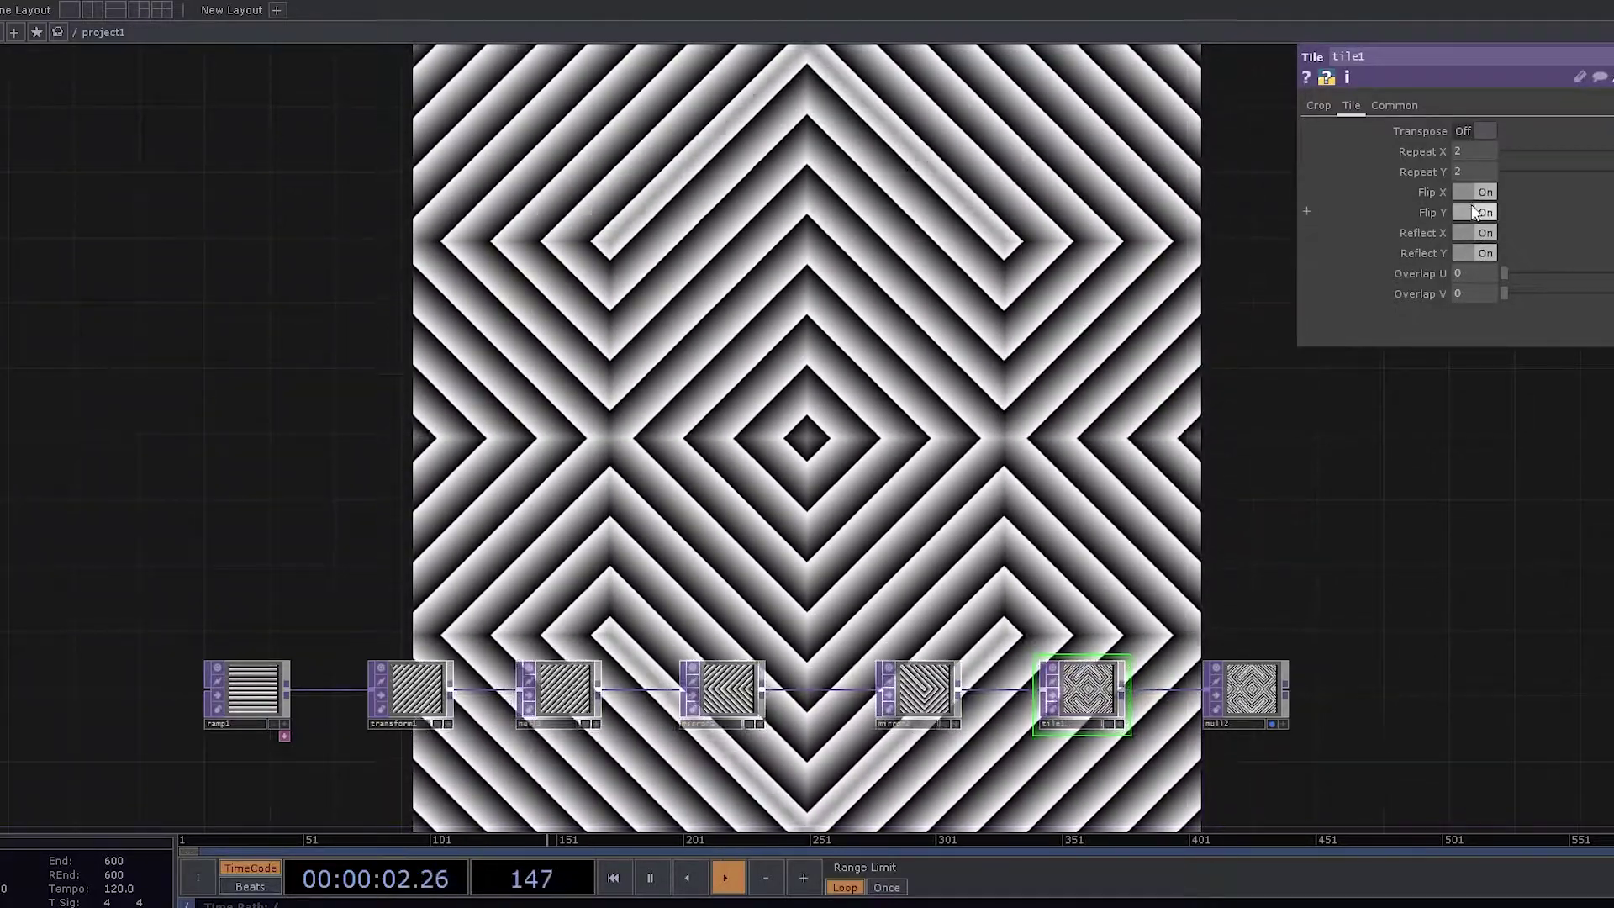
pyautogui.click(1467, 233)
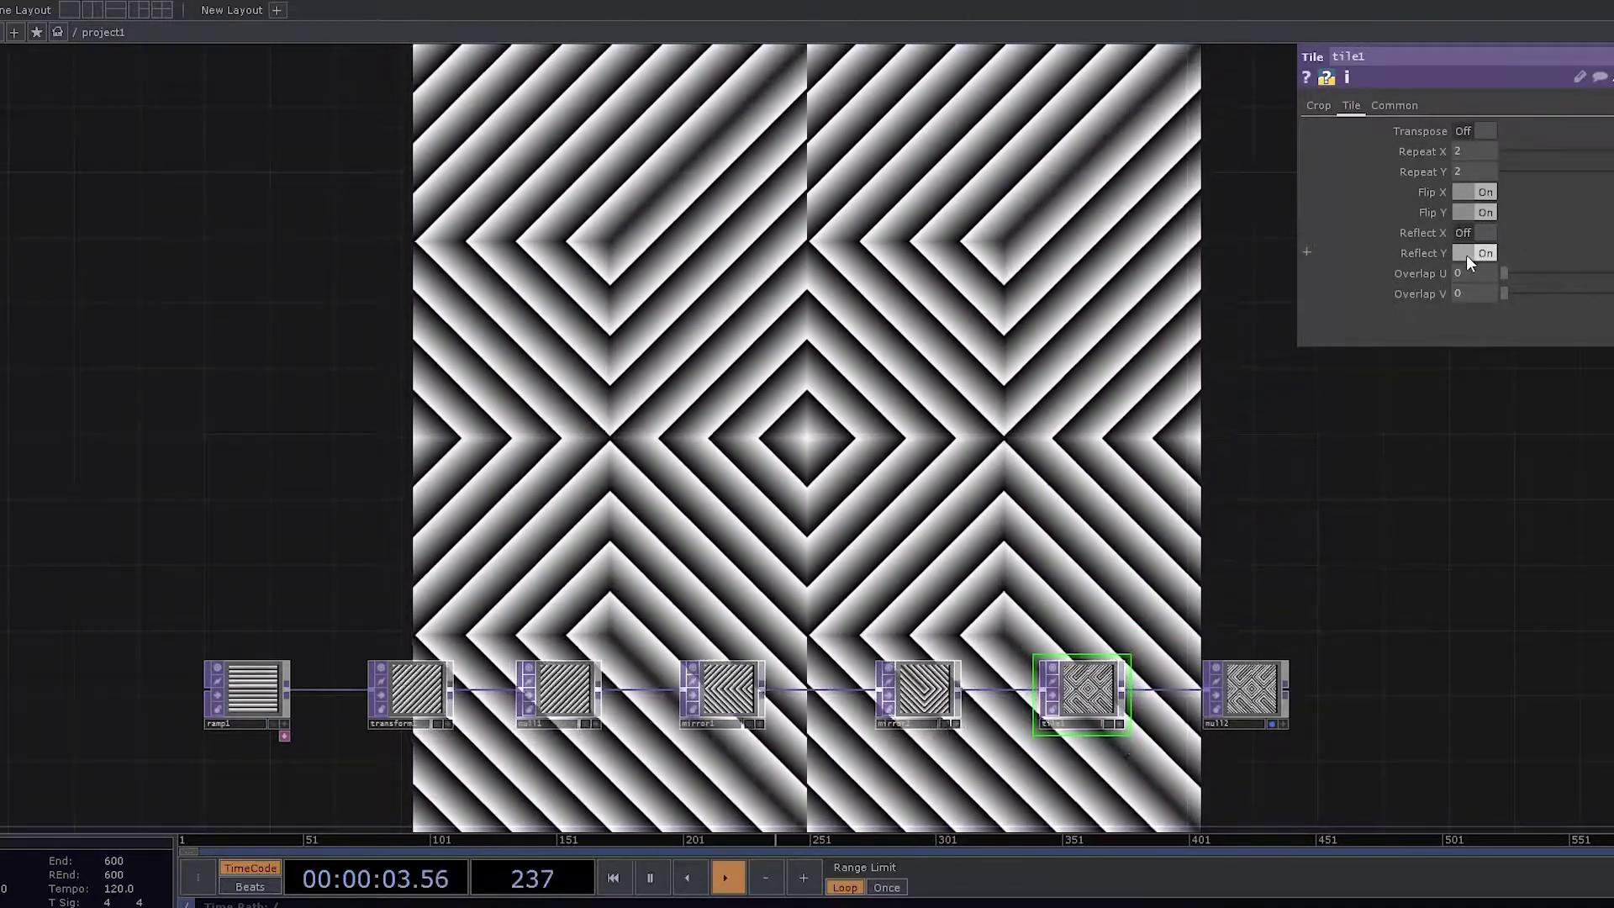
pyautogui.click(1466, 254)
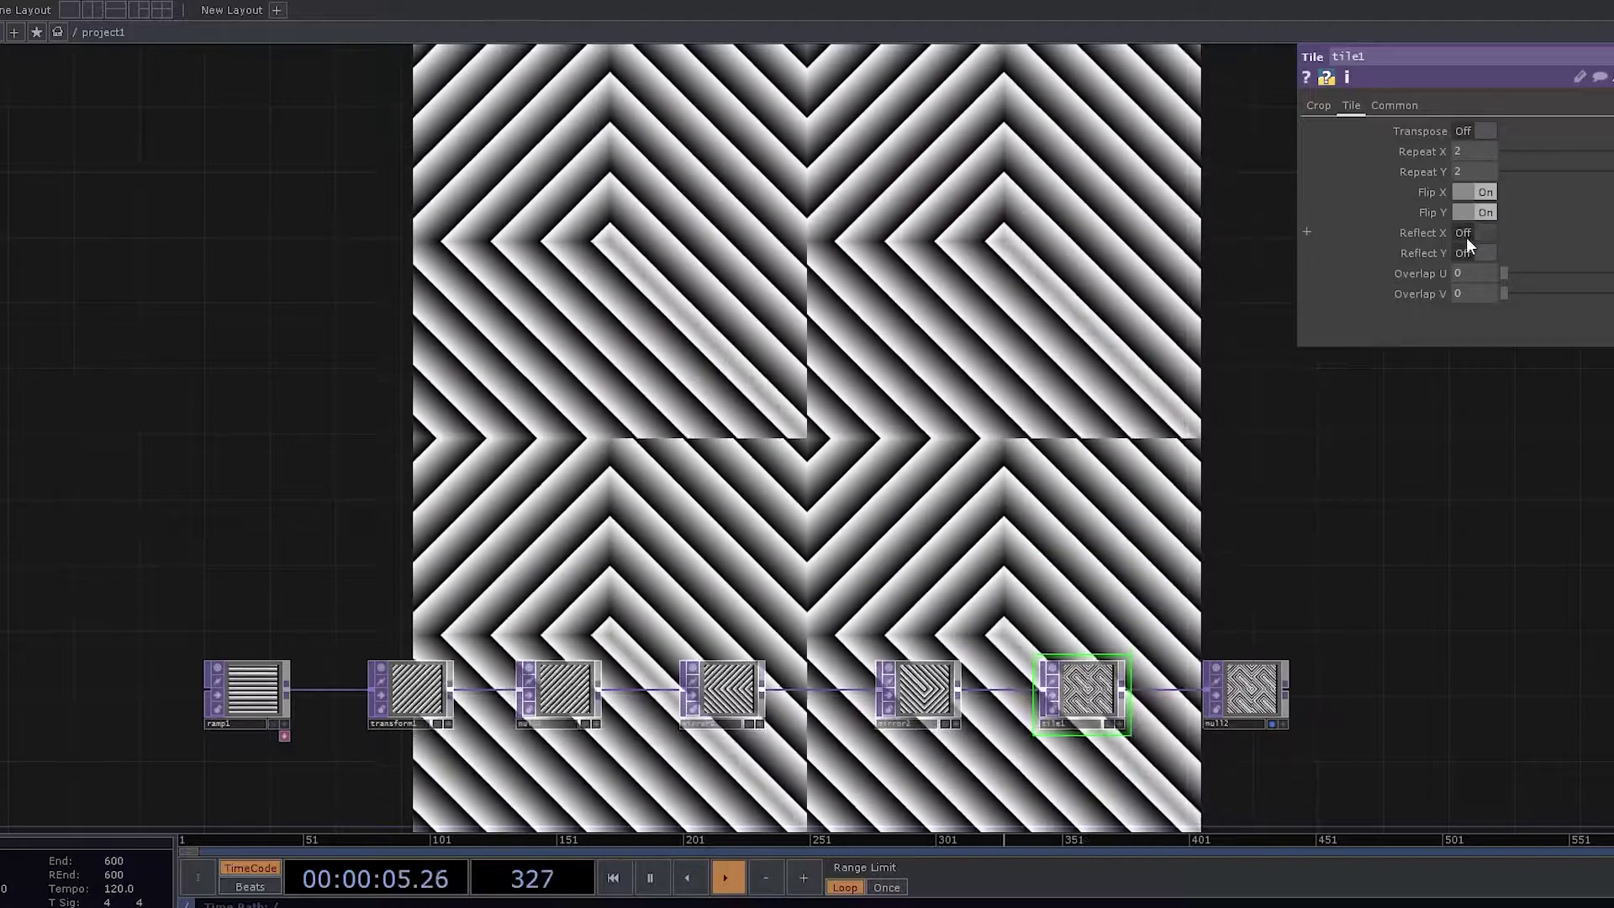
pyautogui.click(1466, 234)
pyautogui.click(1466, 252)
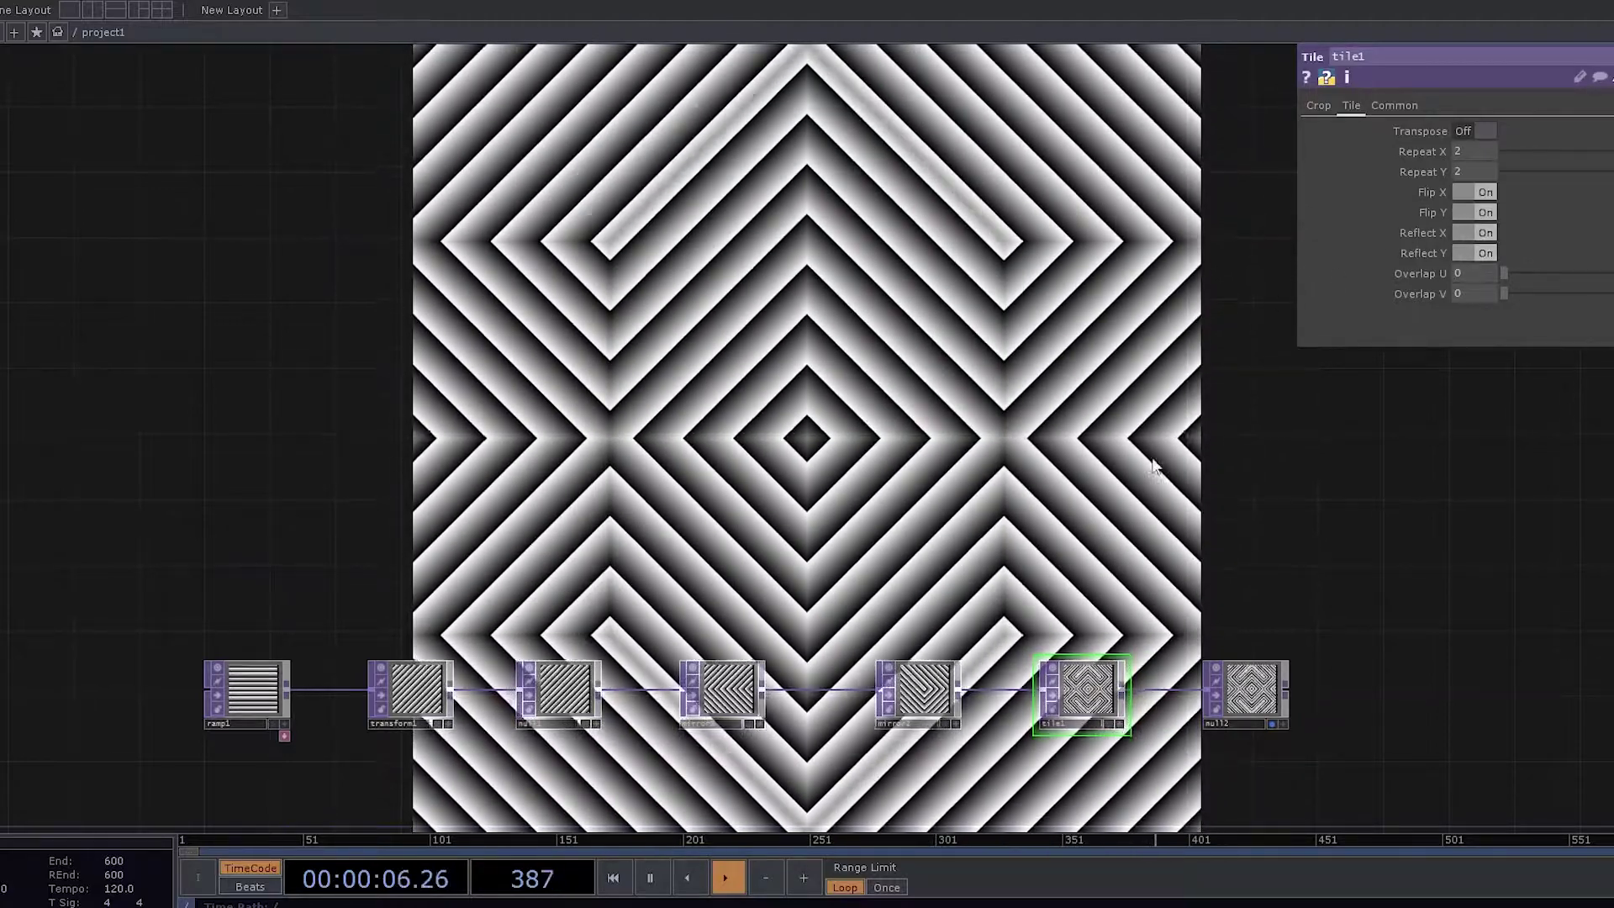
# Turn tile1's Flip X and Flip Y off, then re-enable Flip X alone
pyautogui.moveTo(1026, 512); pyautogui.dragTo(1012, 370)
pyautogui.click(1466, 193)
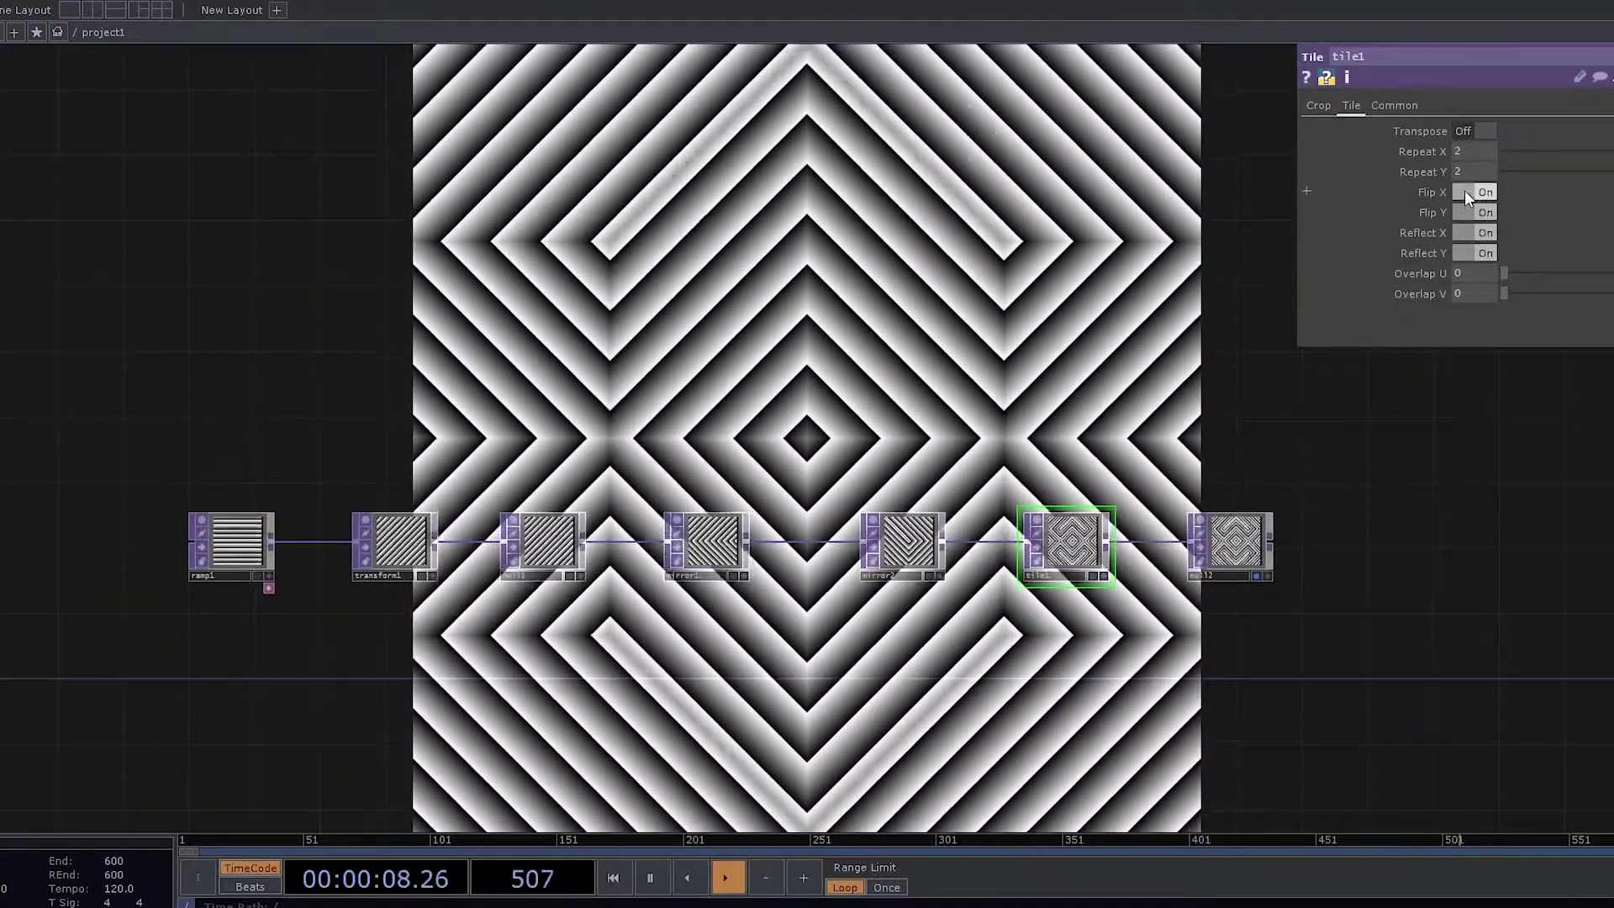
pyautogui.click(1464, 214)
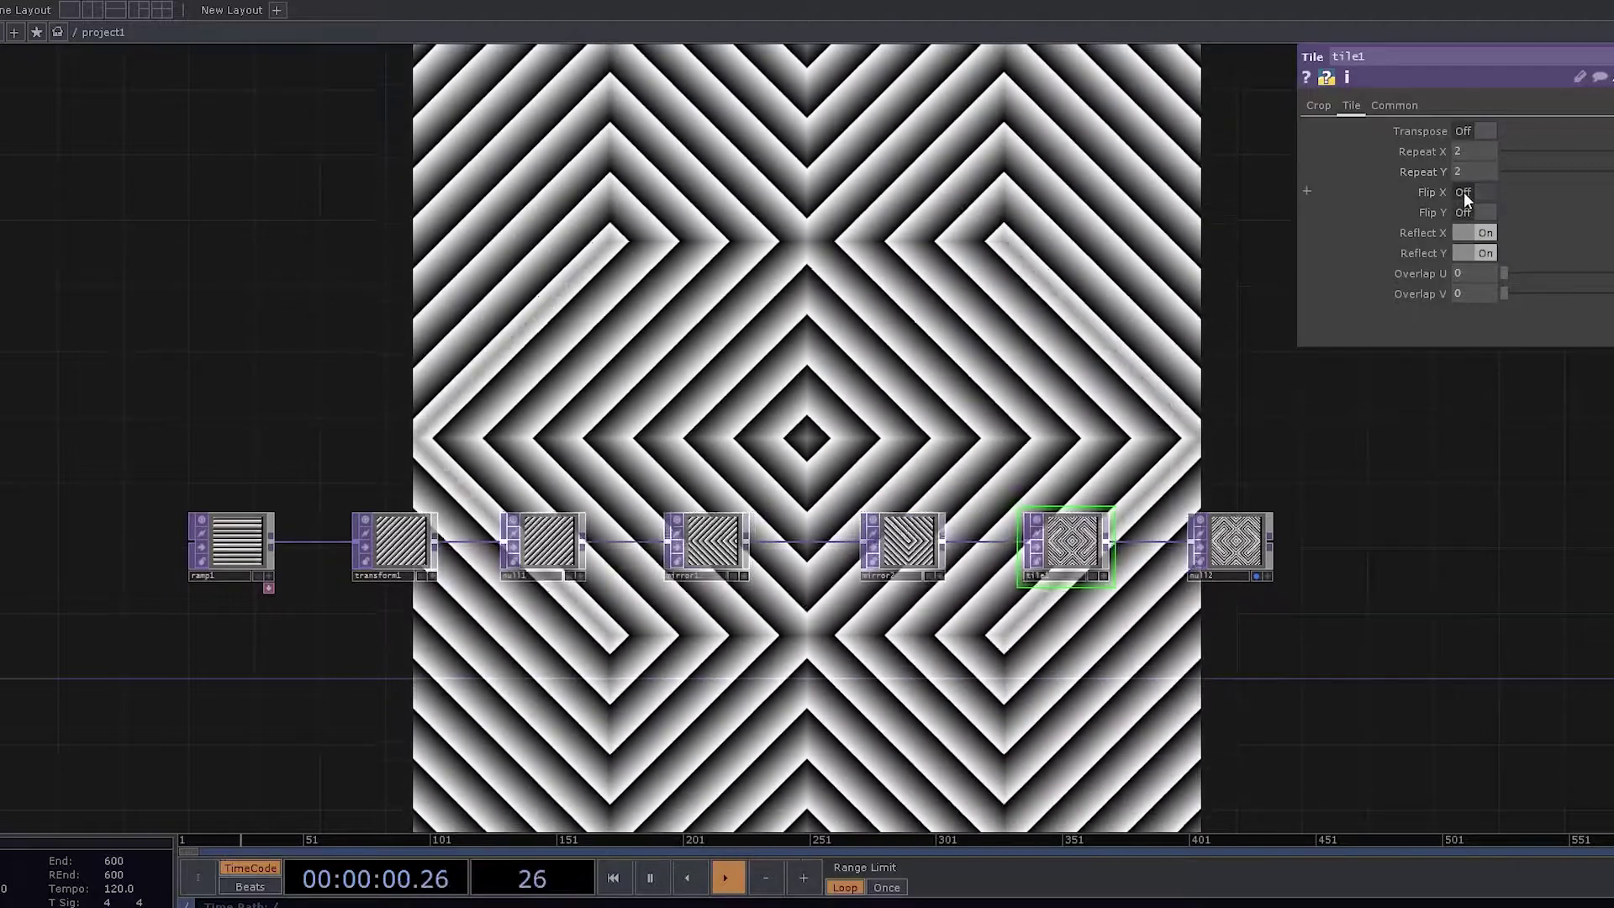
pyautogui.click(1466, 192)
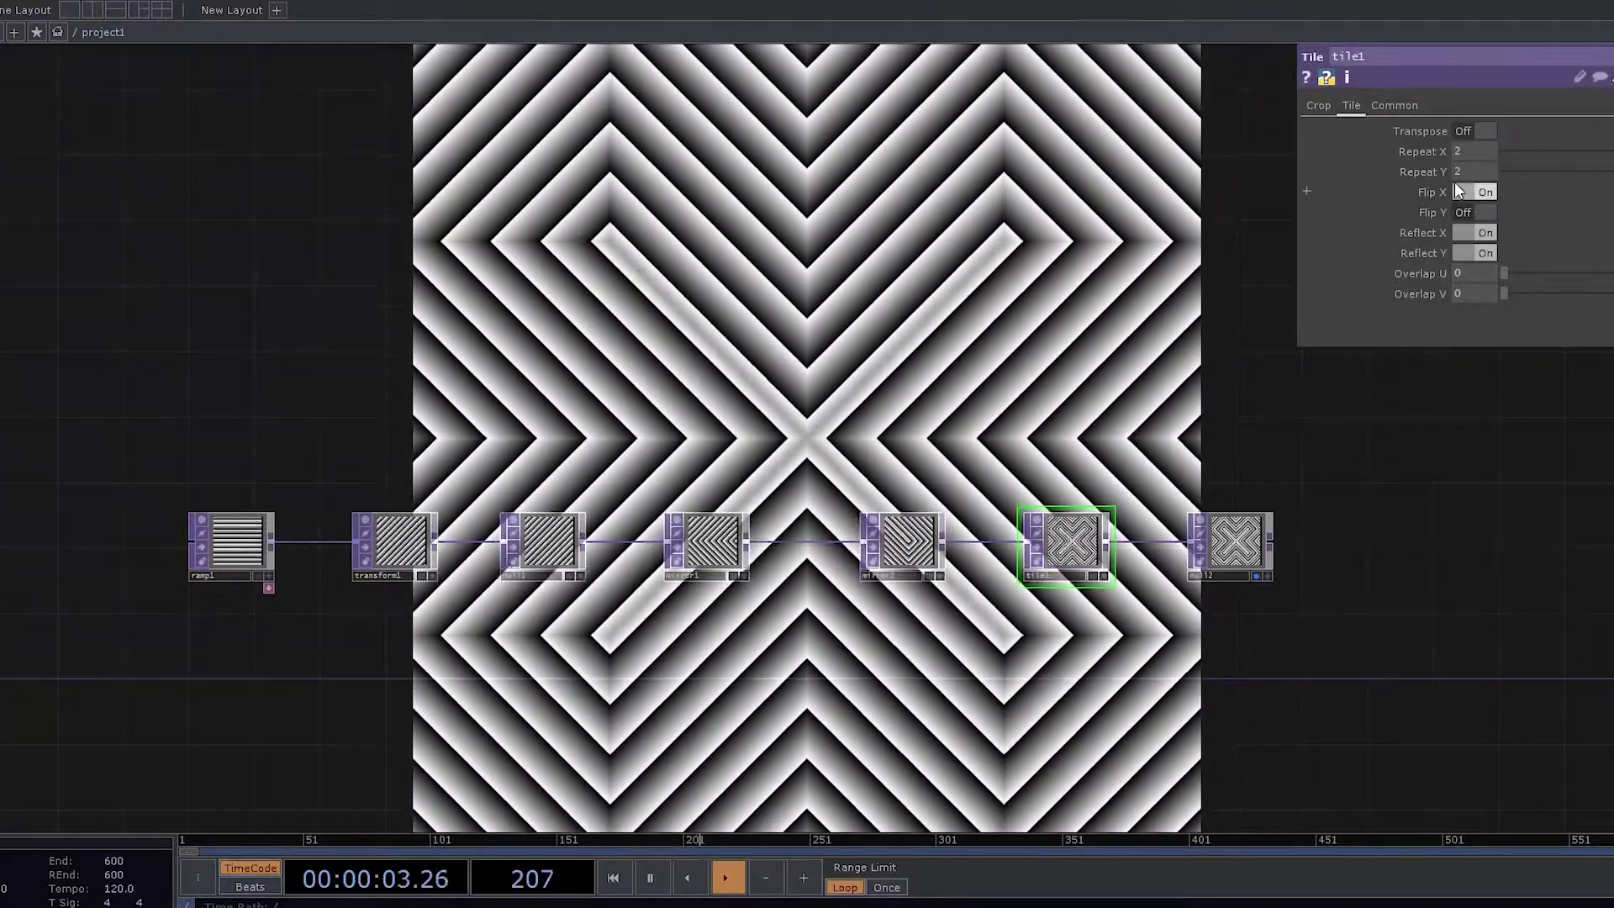
pyautogui.moveTo(871, 343); pyautogui.dragTo(911, 396, button='middle')
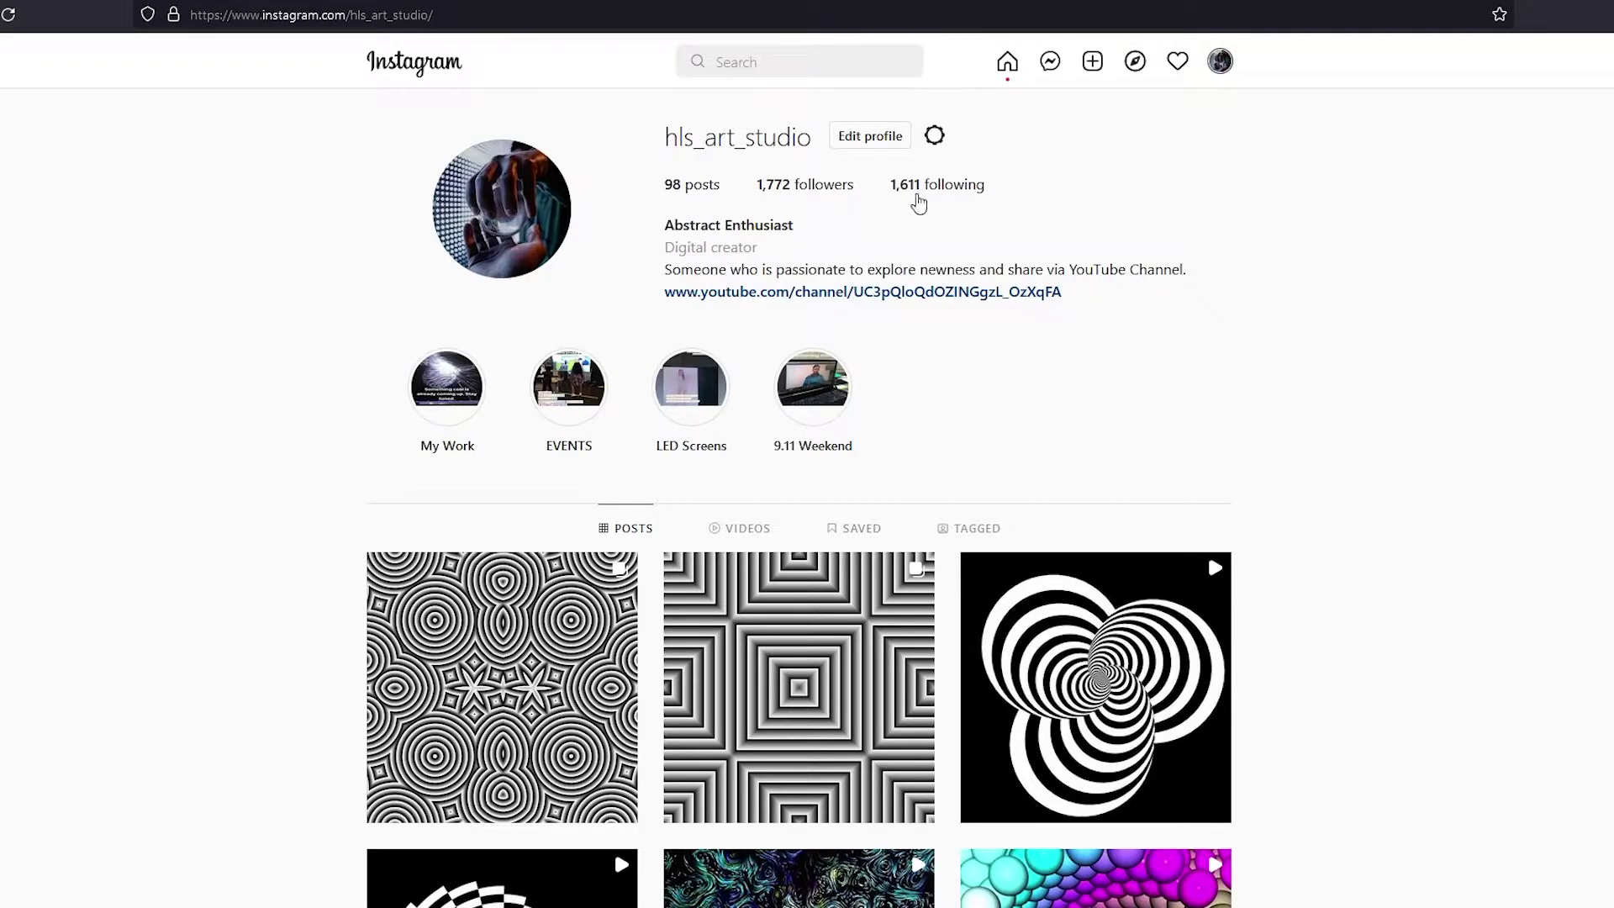
pyautogui.scroll(-2, 916, 201)
pyautogui.scroll(-3, 1247, 246)
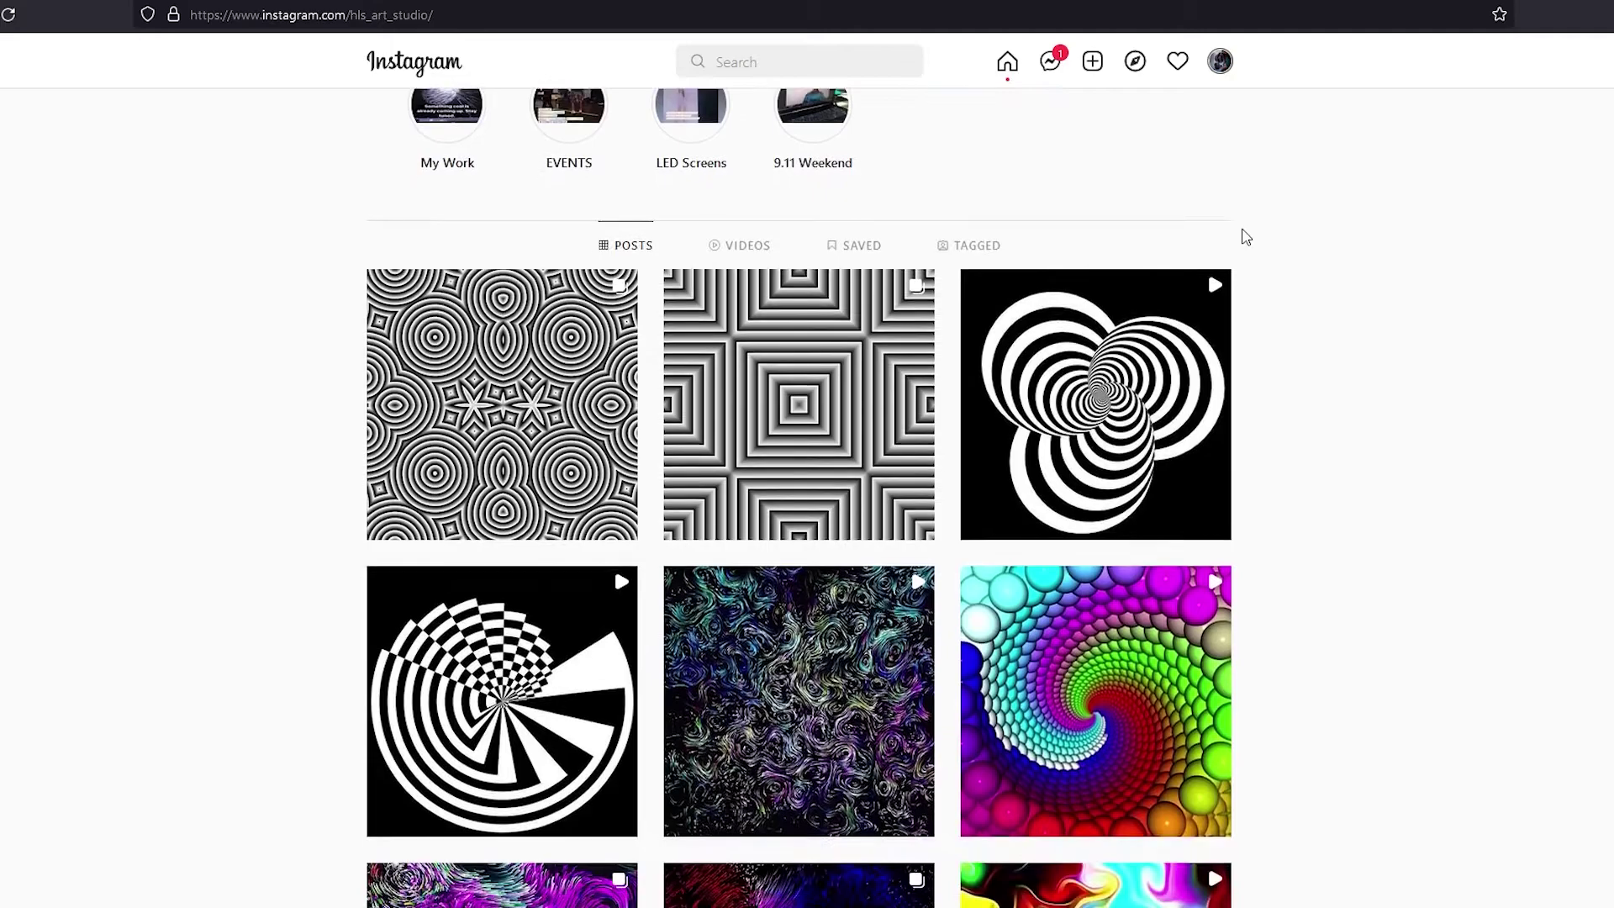
pyautogui.scroll(-4, 1237, 281)
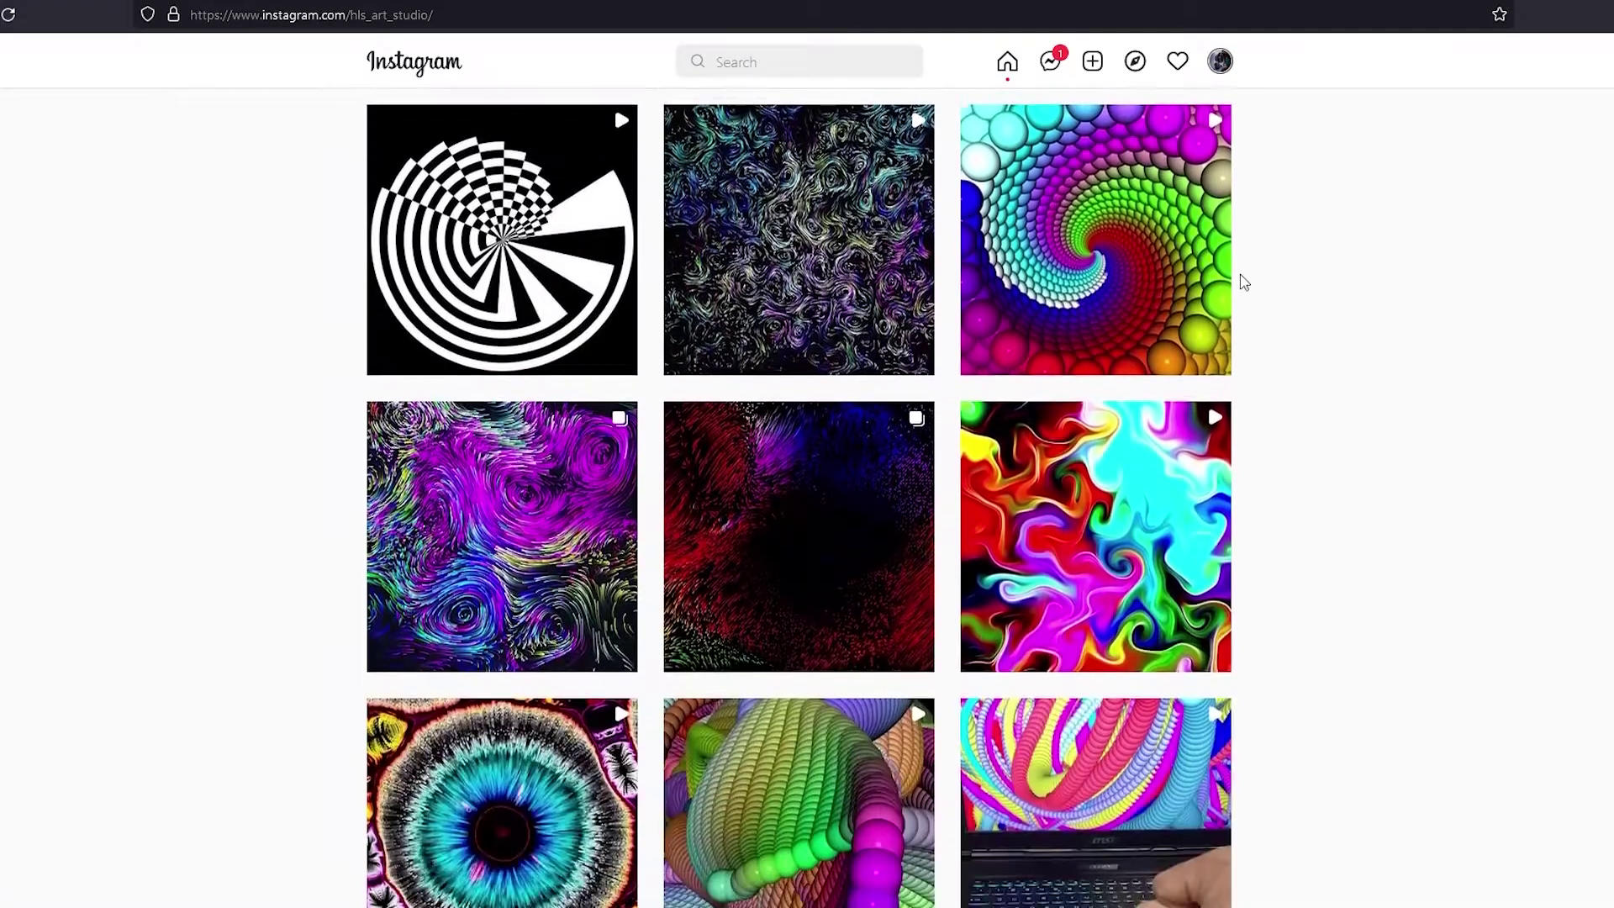
pyautogui.scroll(-3, 1244, 283)
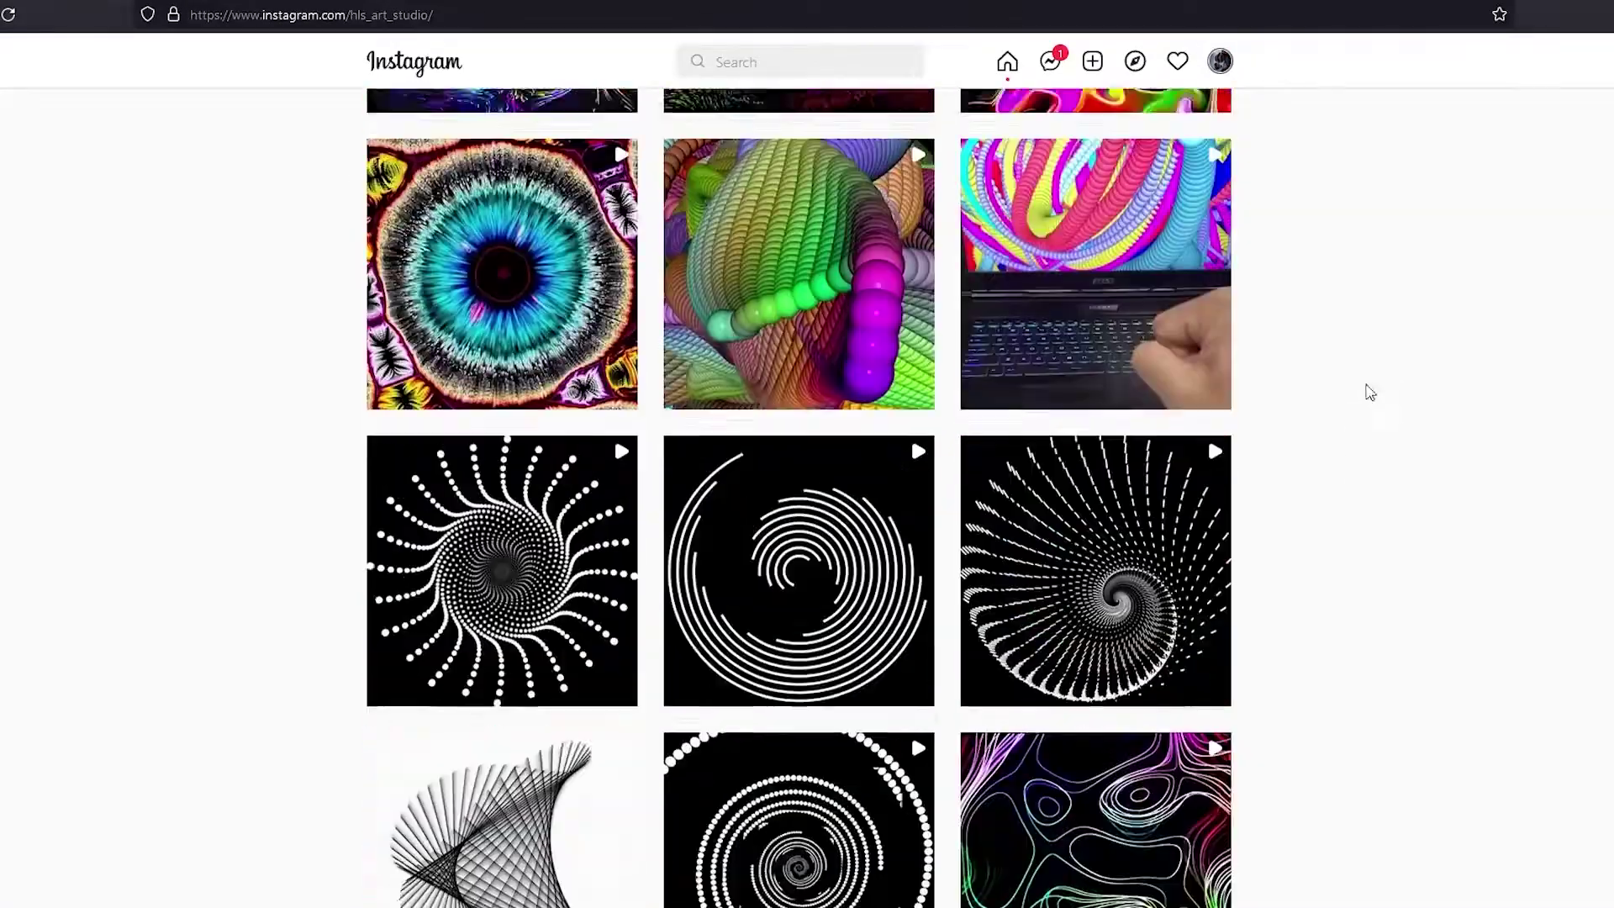
pyautogui.scroll(7, 1386, 407)
pyautogui.scroll(4, 1411, 410)
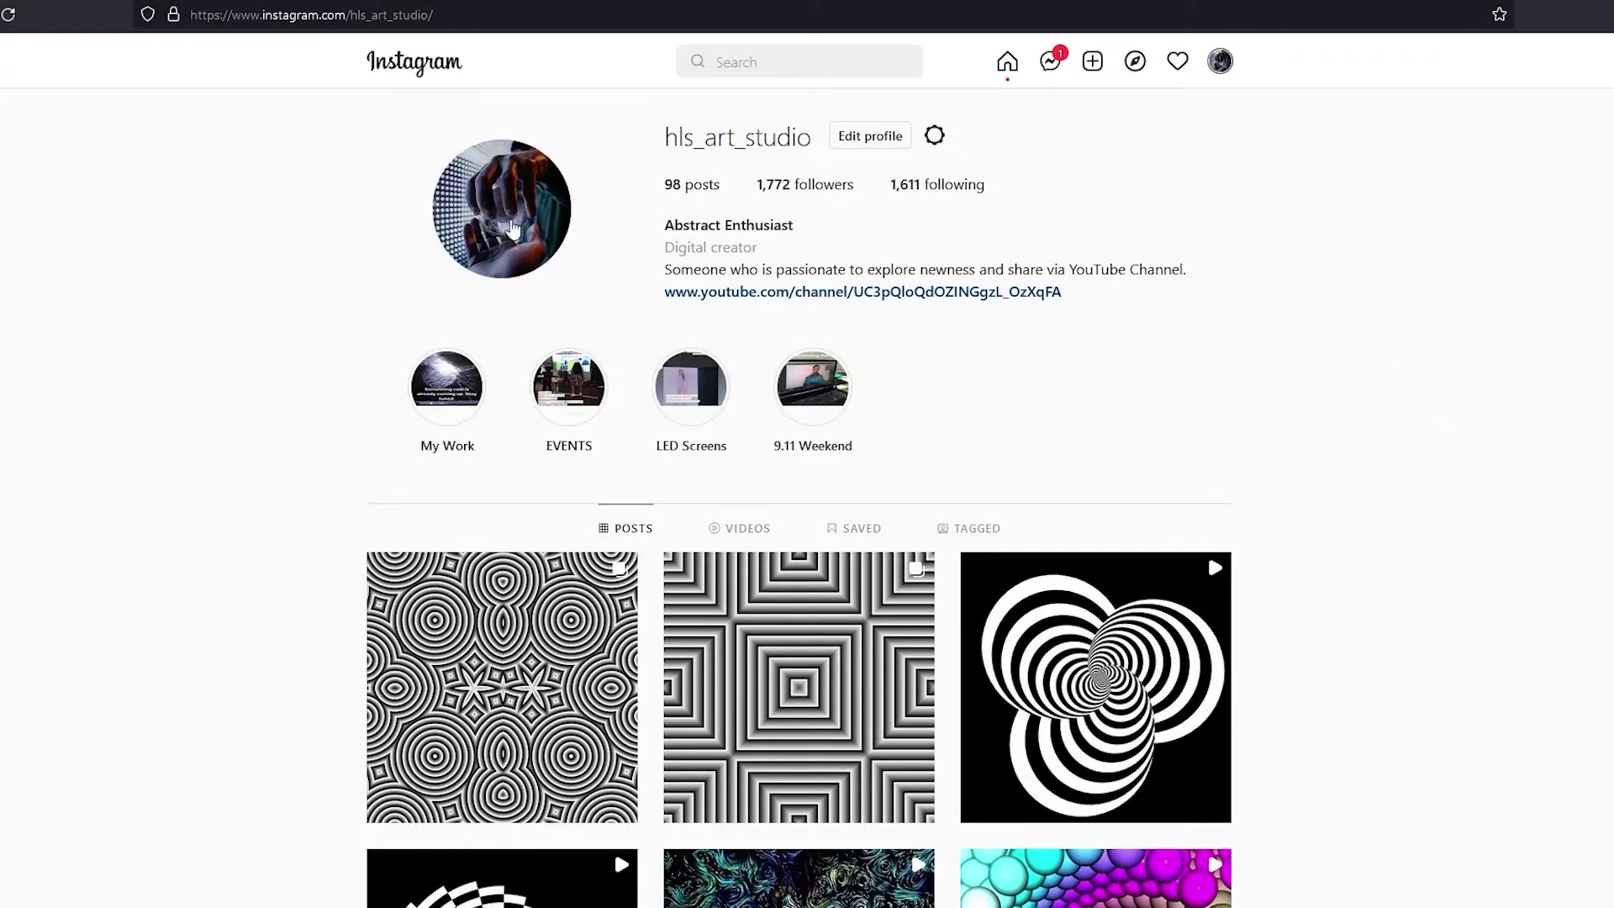